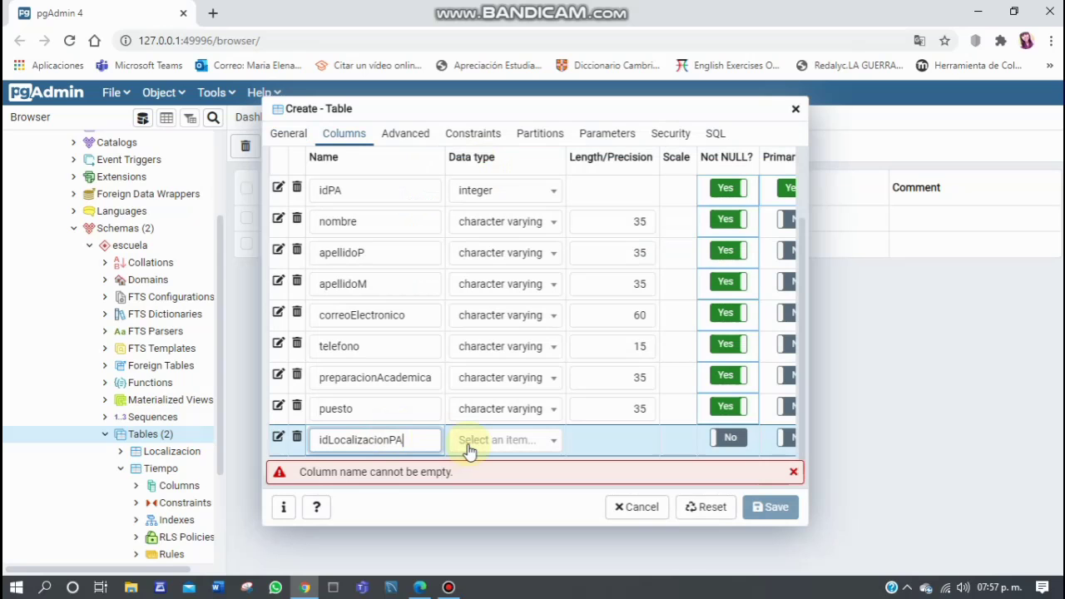
Set the idLocalizacionPA column's data type to integer and make it Not NULL.
left_click(470, 450)
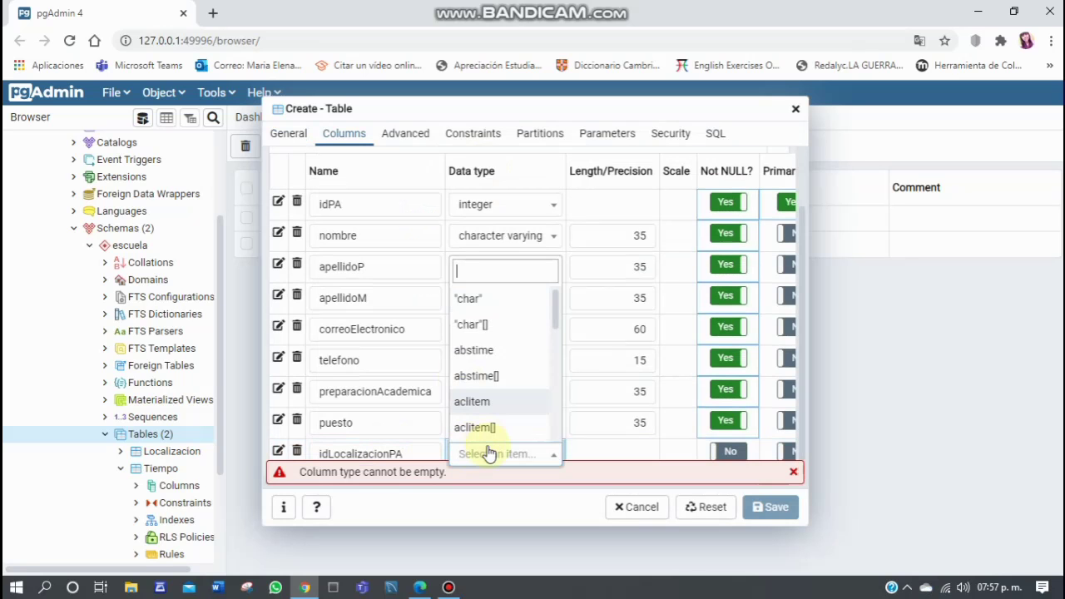
type("int")
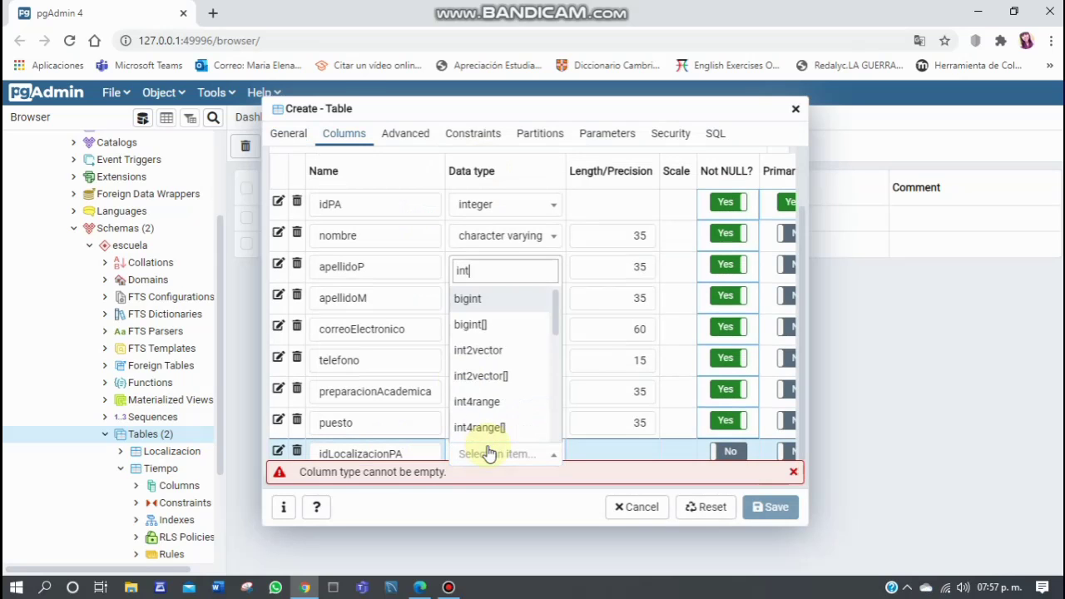
type("eger")
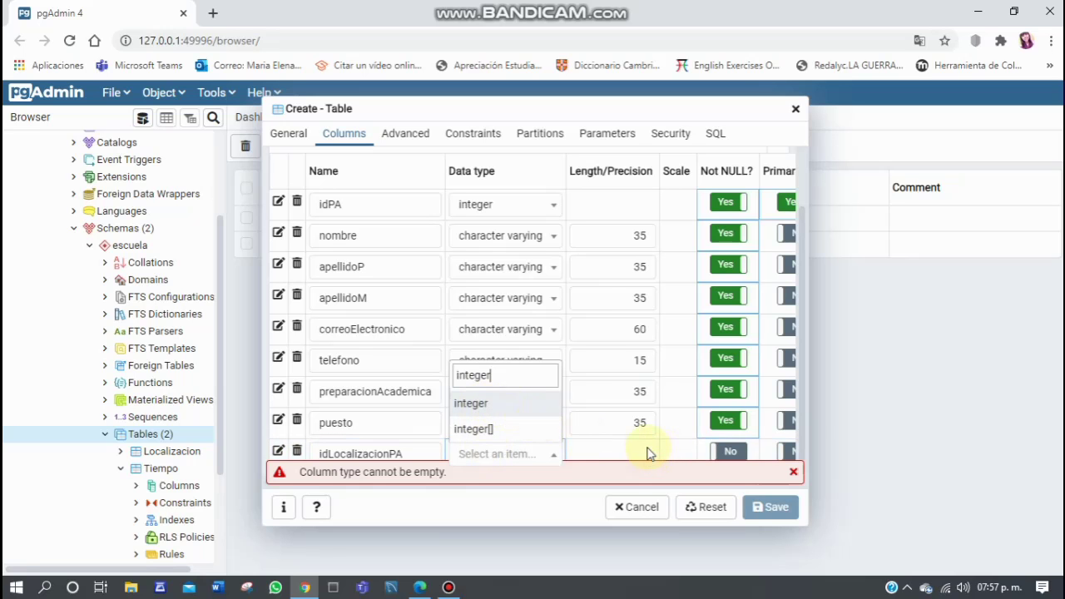
key("Return")
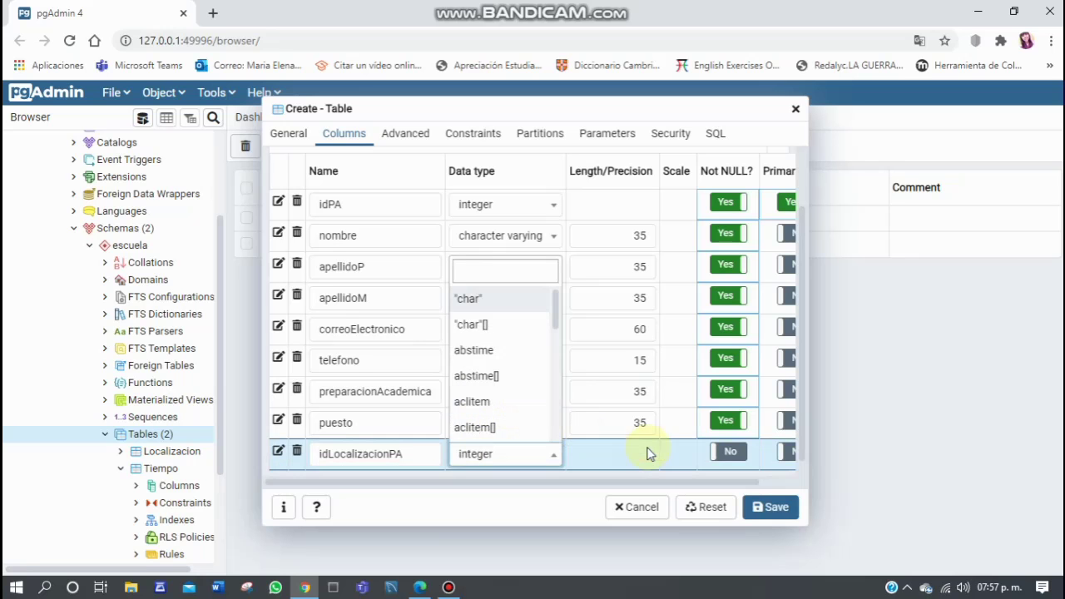
left_click(728, 452)
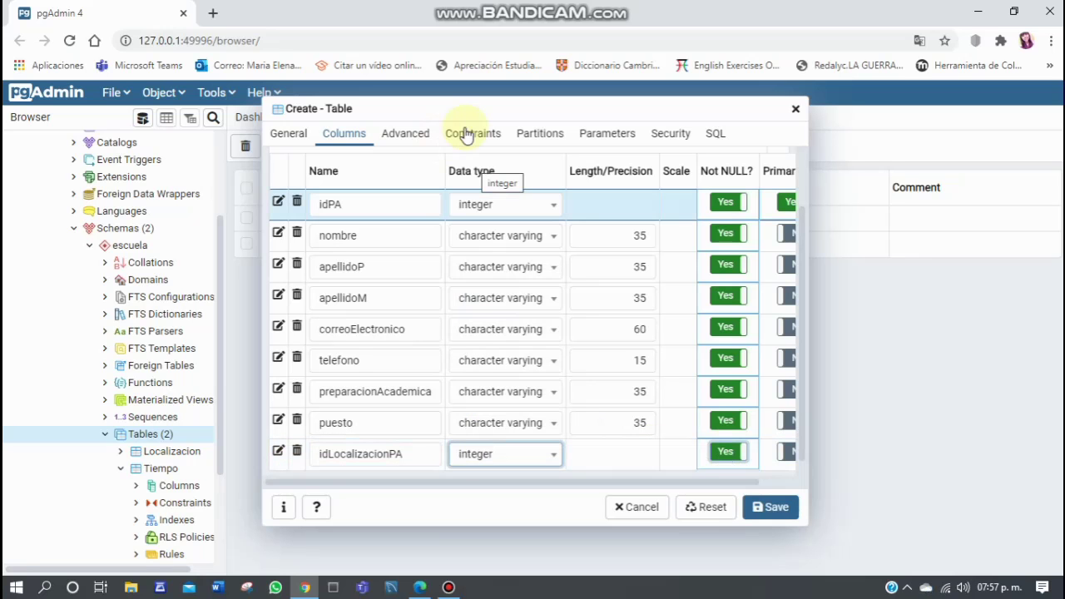
Add a foreign key constraint to the table and name it IdLocalizacionPAFK.
left_click(467, 135)
left_click(402, 166)
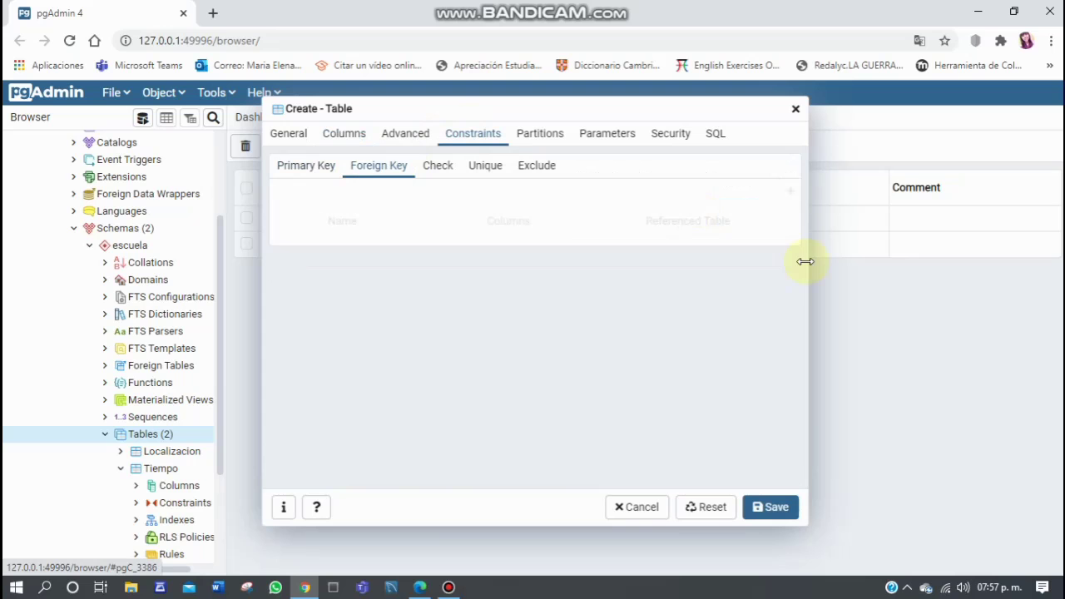
left_click(791, 192)
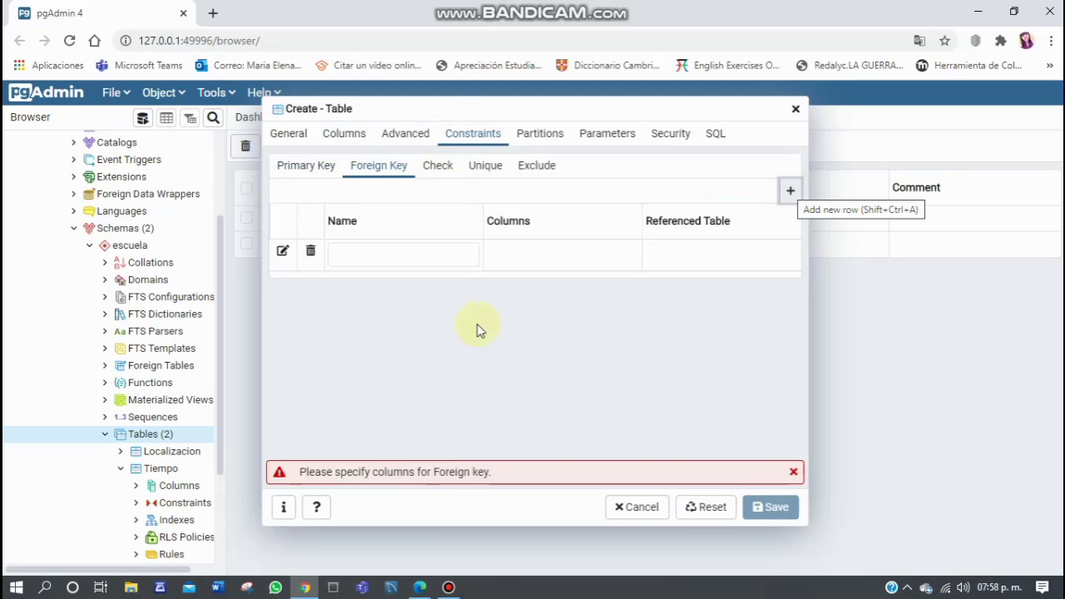
left_click(388, 256)
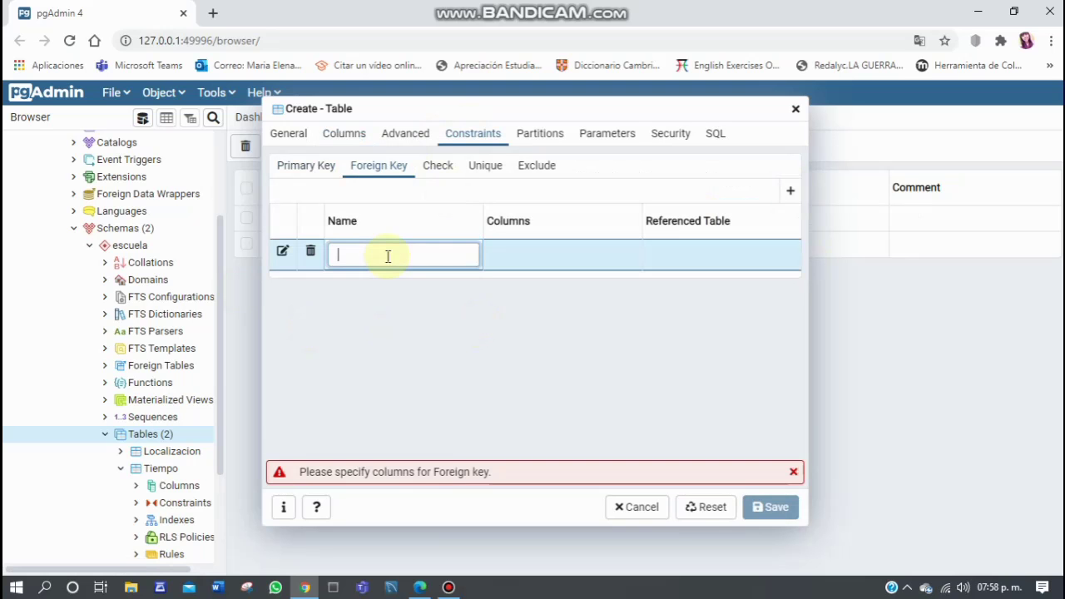
type("l")
type("d")
type("Lozali")
key("BackSpace")
key("BackSpace")
key("BackSpace")
key("BackSpace")
type("calizacionPAFK")
Map the foreign key's local column idLocalizacionPA to idLocalizacion in the escuela Localizacion table, and save the new table.
left_click(283, 253)
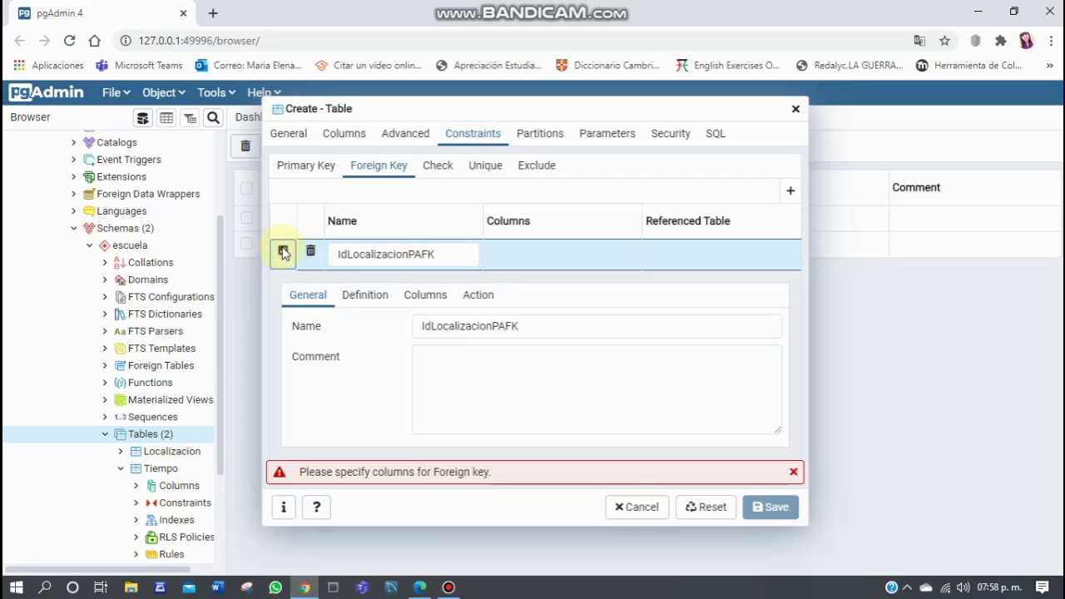
left_click(414, 298)
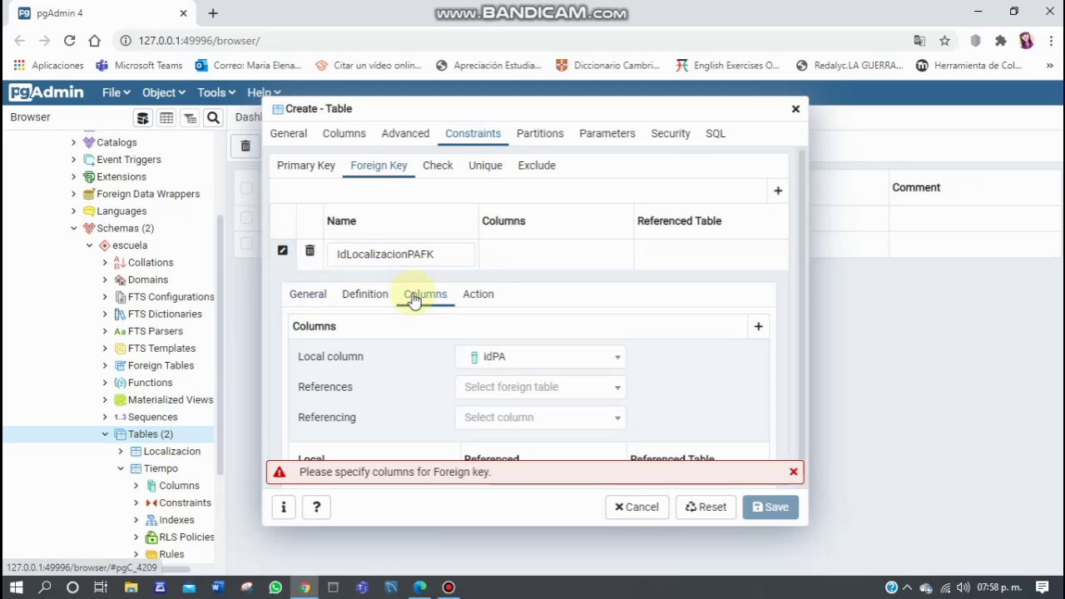
left_click(606, 362)
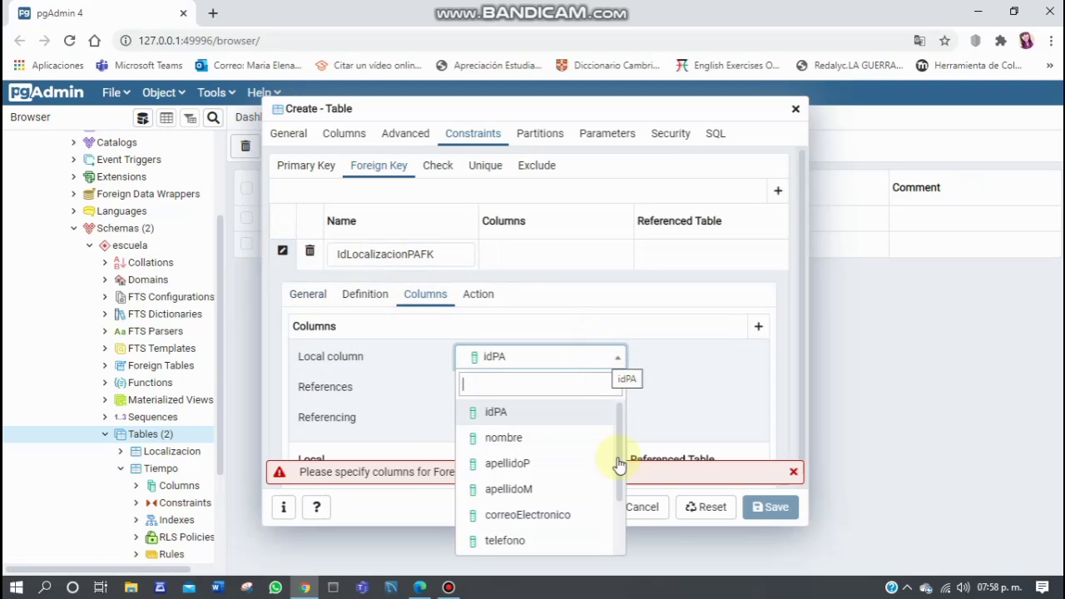
left_click_drag(619, 458, 621, 521)
left_click(566, 542)
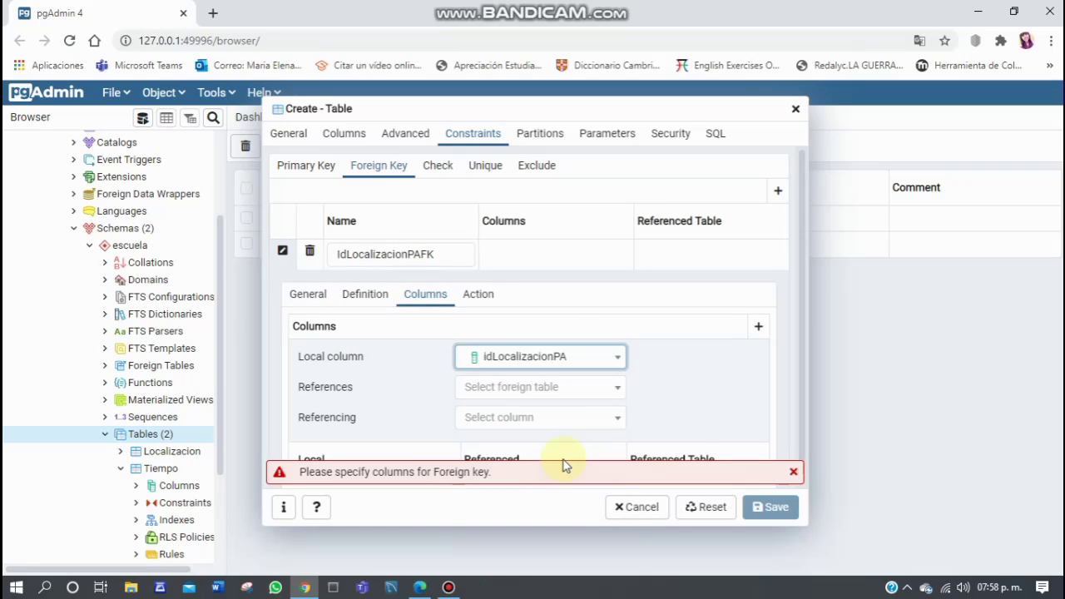
left_click(551, 389)
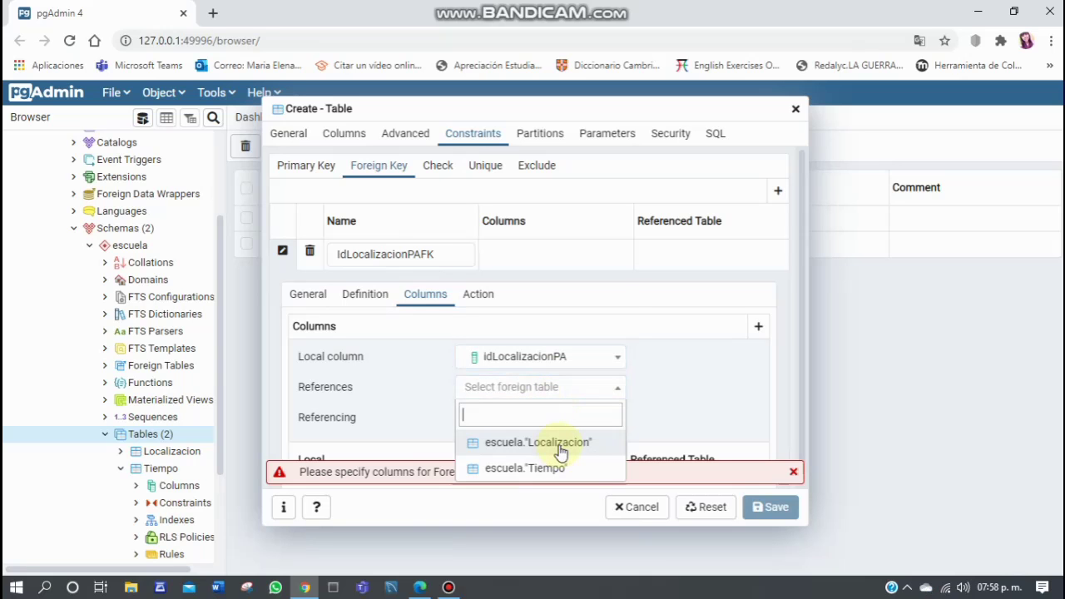
left_click(561, 450)
left_click(557, 419)
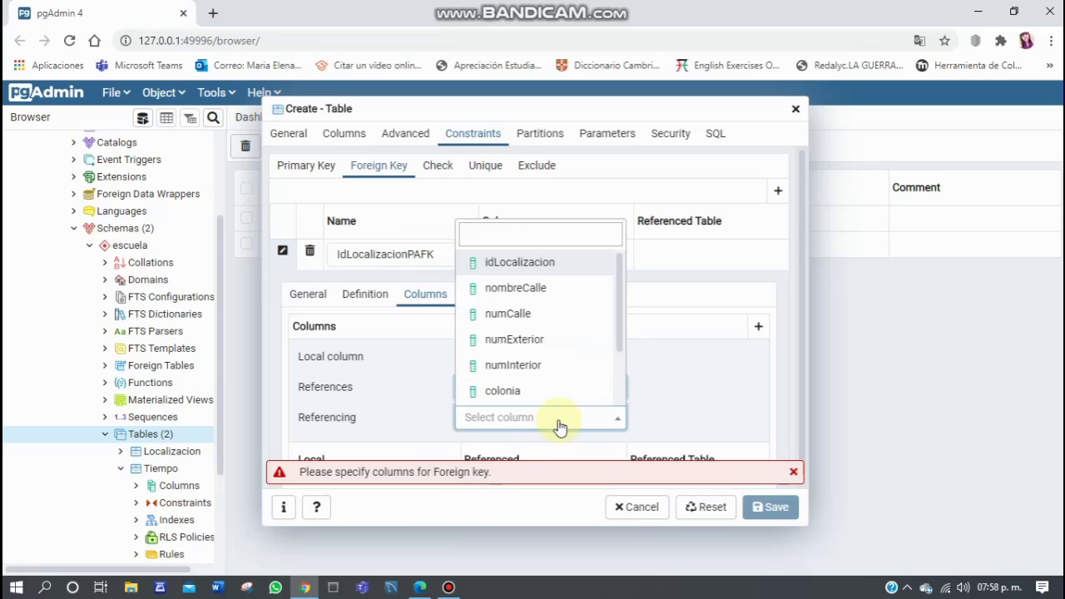
left_click(556, 274)
left_click(758, 330)
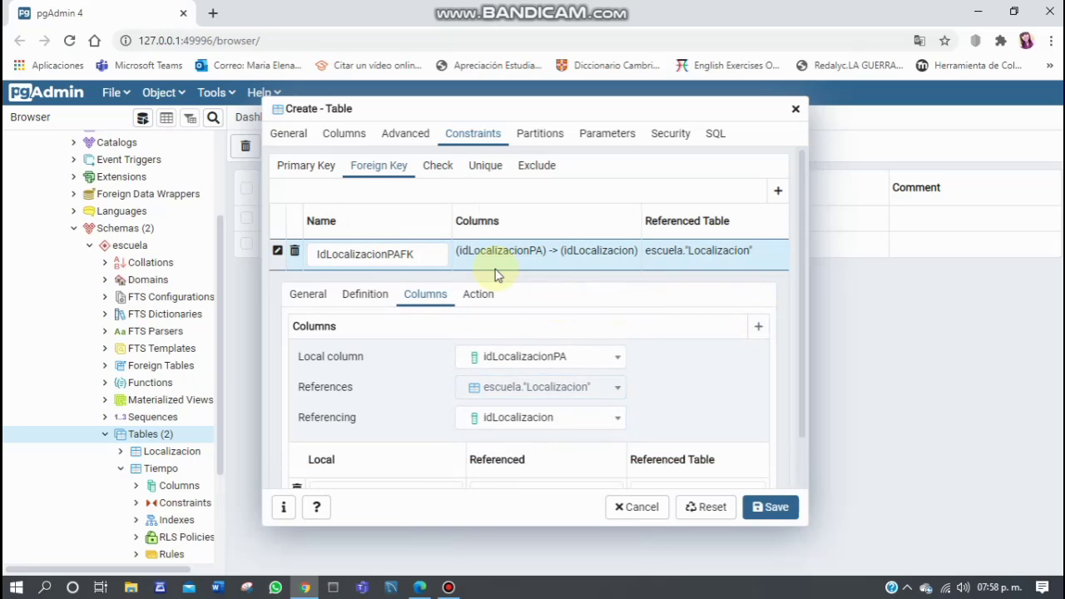
left_click(770, 509)
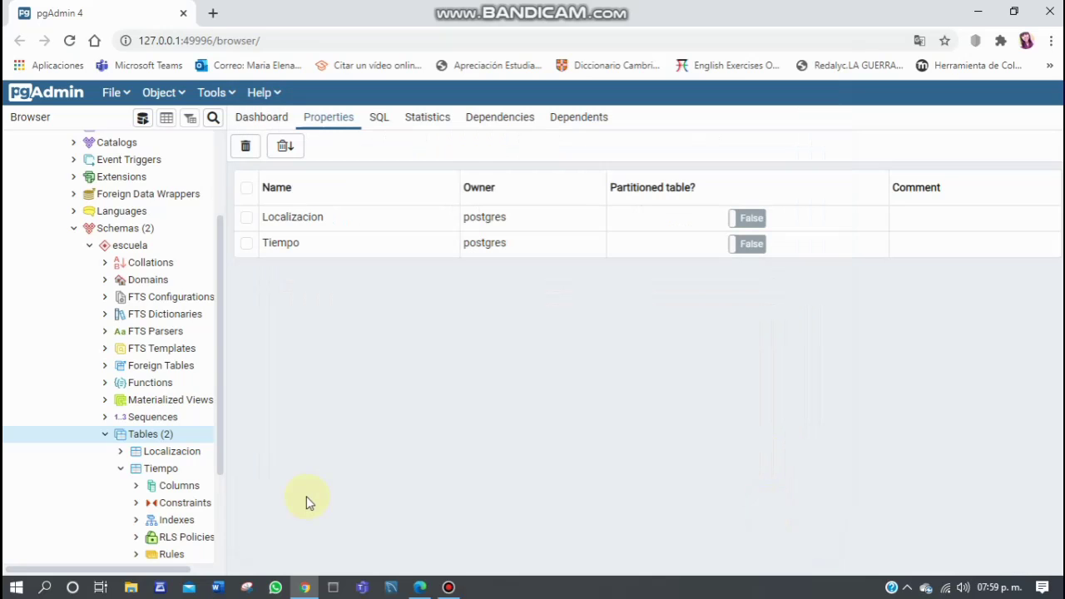
Refresh the escuela schema's tables and name a new table Profesores.
right_click(156, 438)
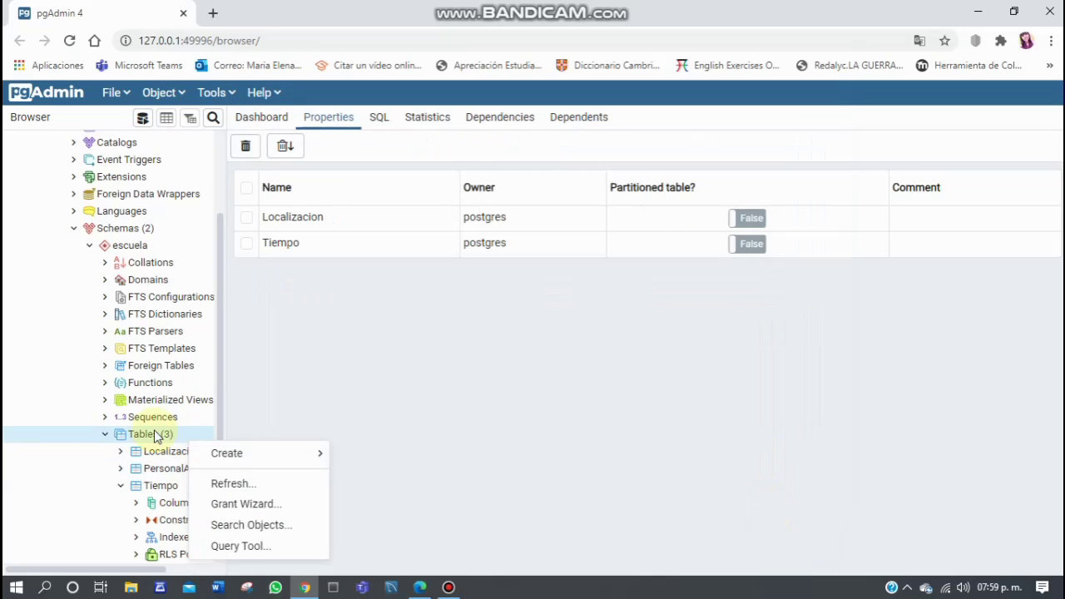
left_click(253, 484)
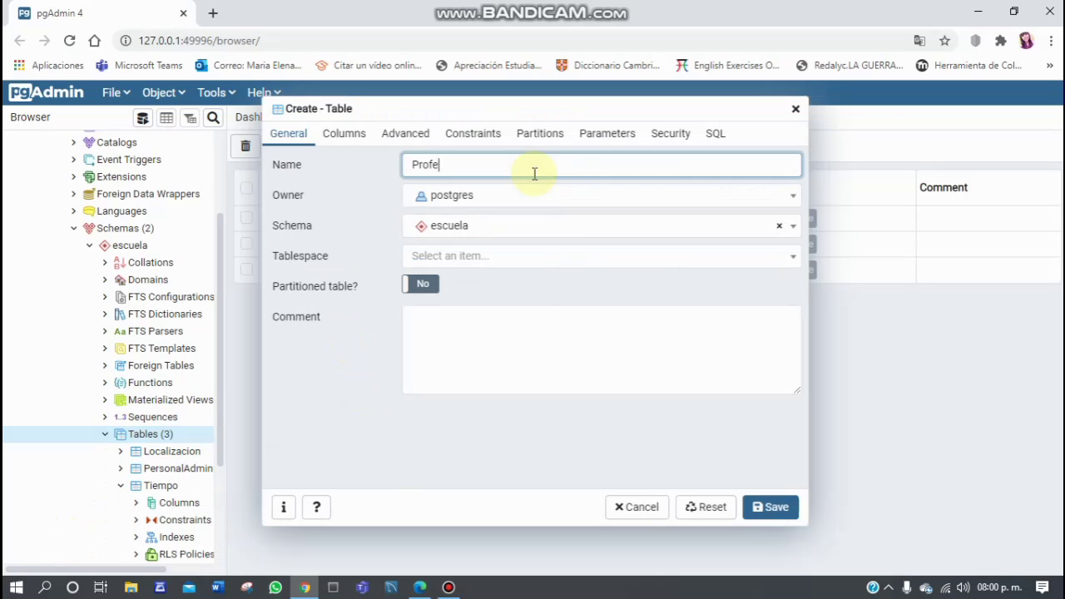
type("sores")
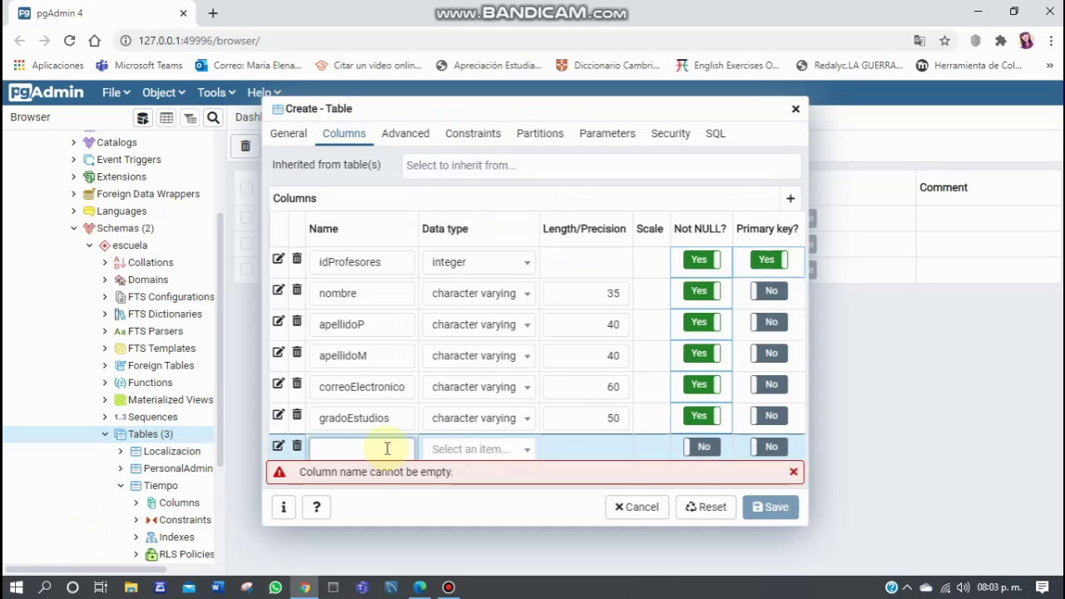
Name the new empty column idLocalizacionProf, with data type integer and Not NULL enabled.
type("idLocalizacion")
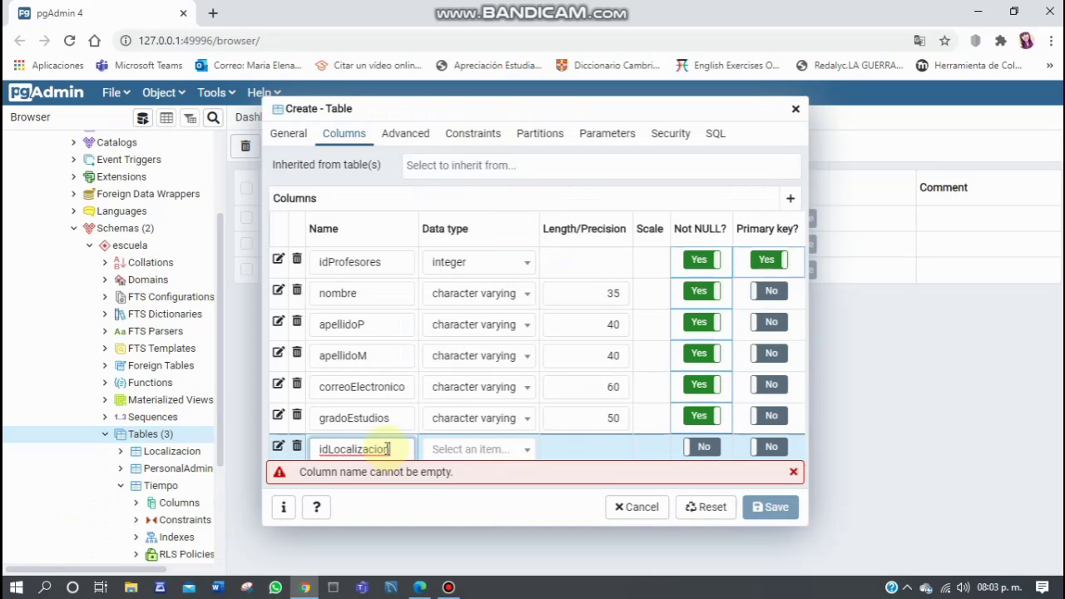
type("Prof")
left_click(436, 449)
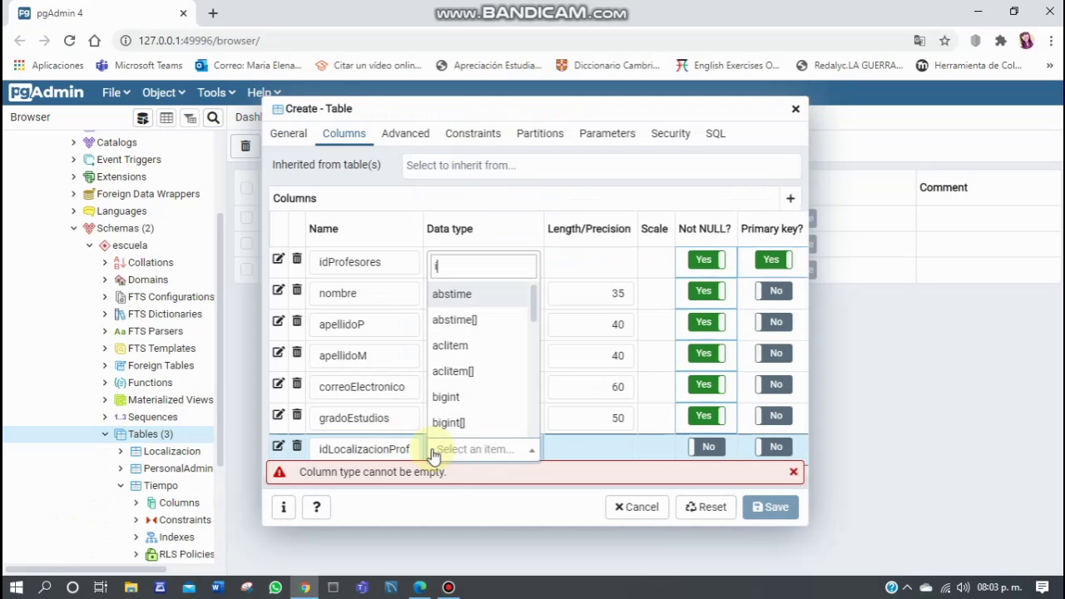
type("inte")
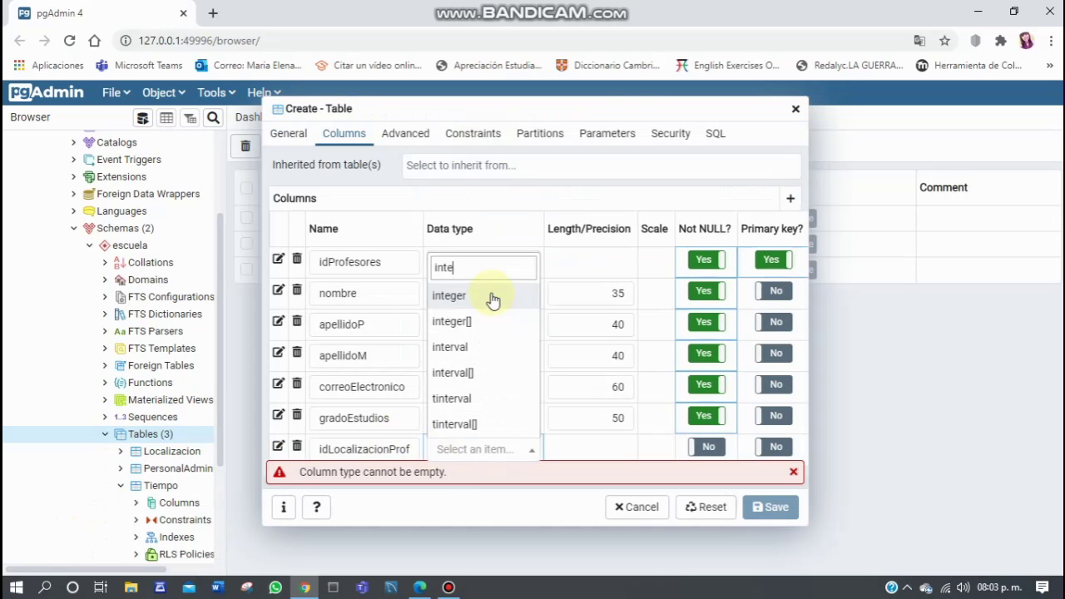
left_click(491, 296)
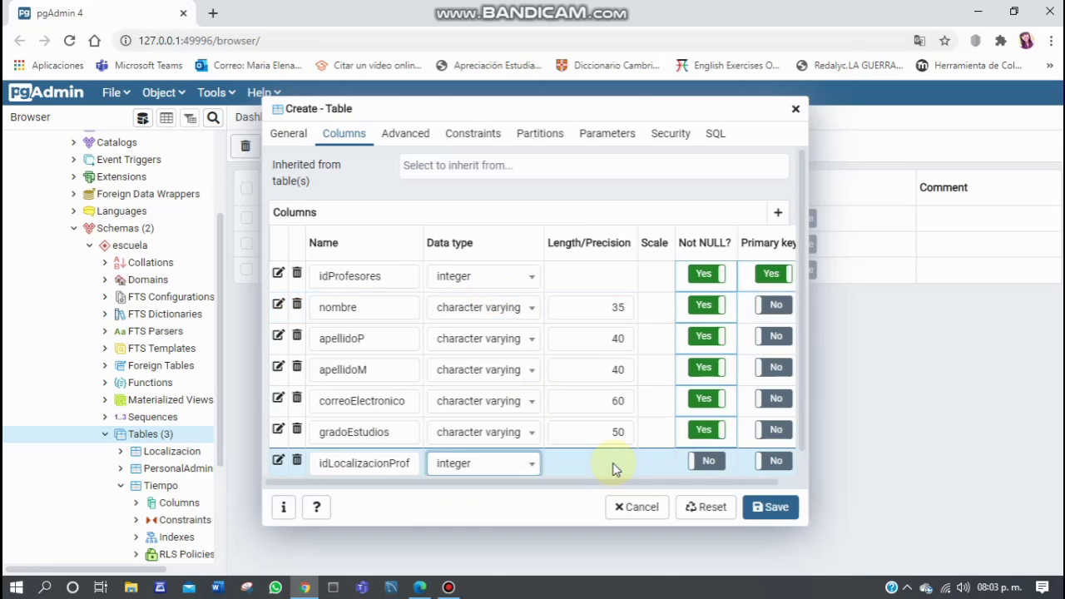
left_click(706, 468)
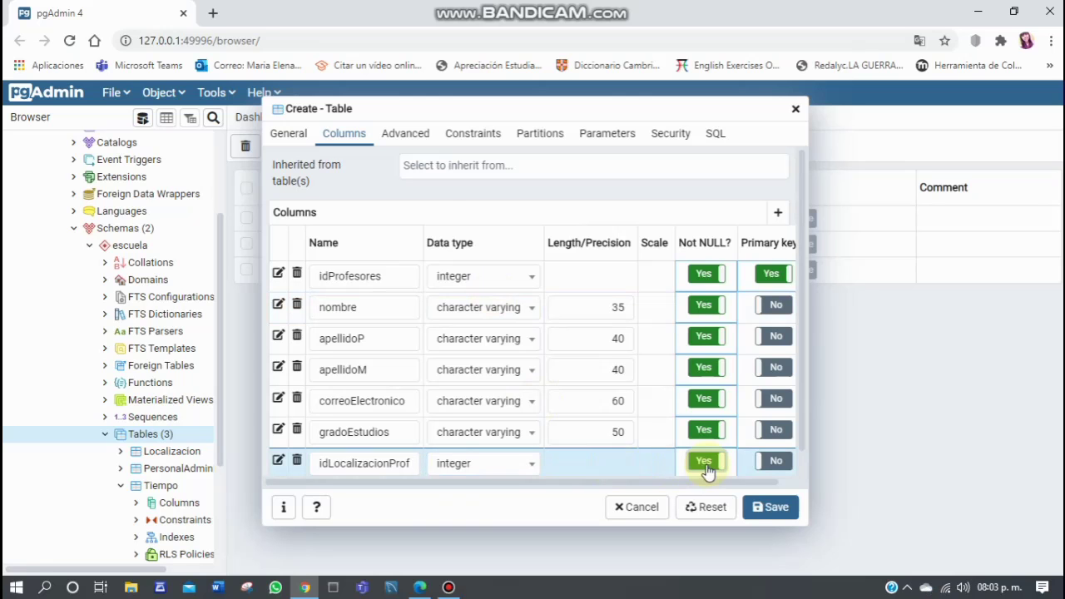
Add a foreign key constraint to the Profesores table and name it idLocalizacionPFK.
left_click(474, 134)
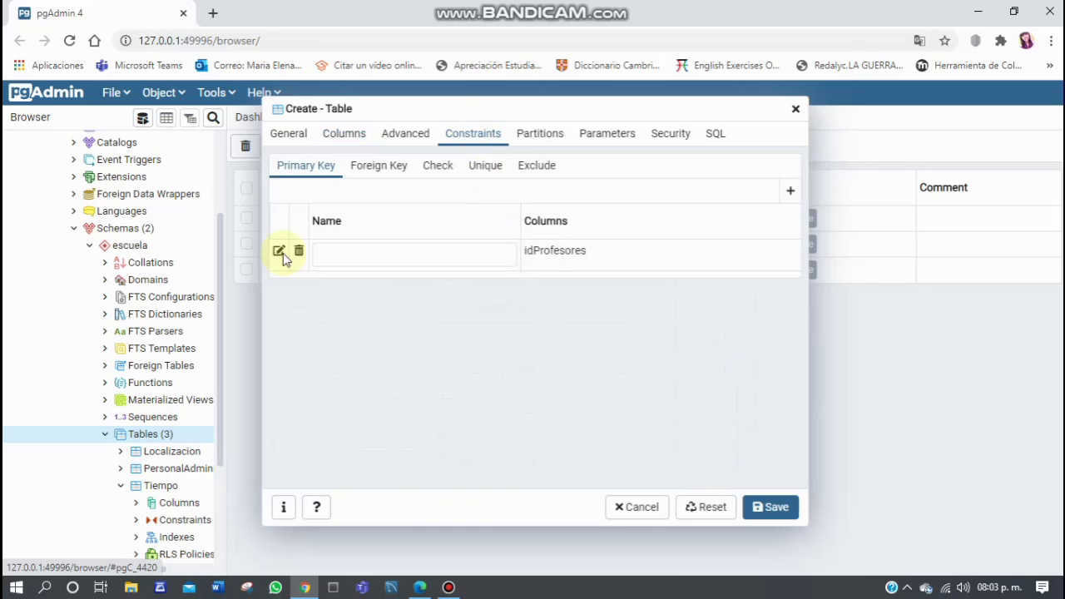
left_click(385, 167)
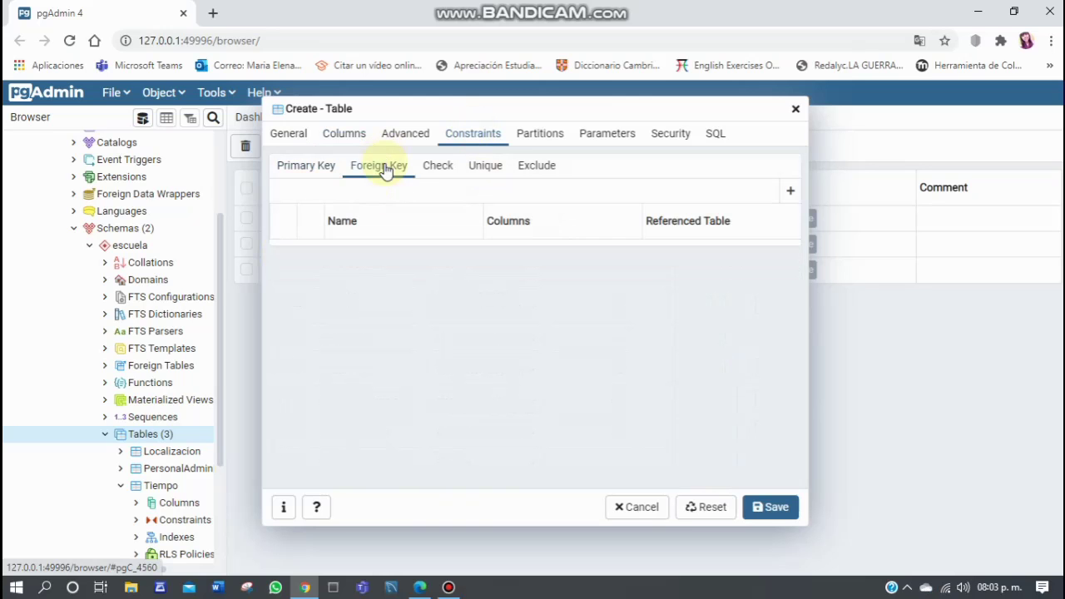
left_click(789, 196)
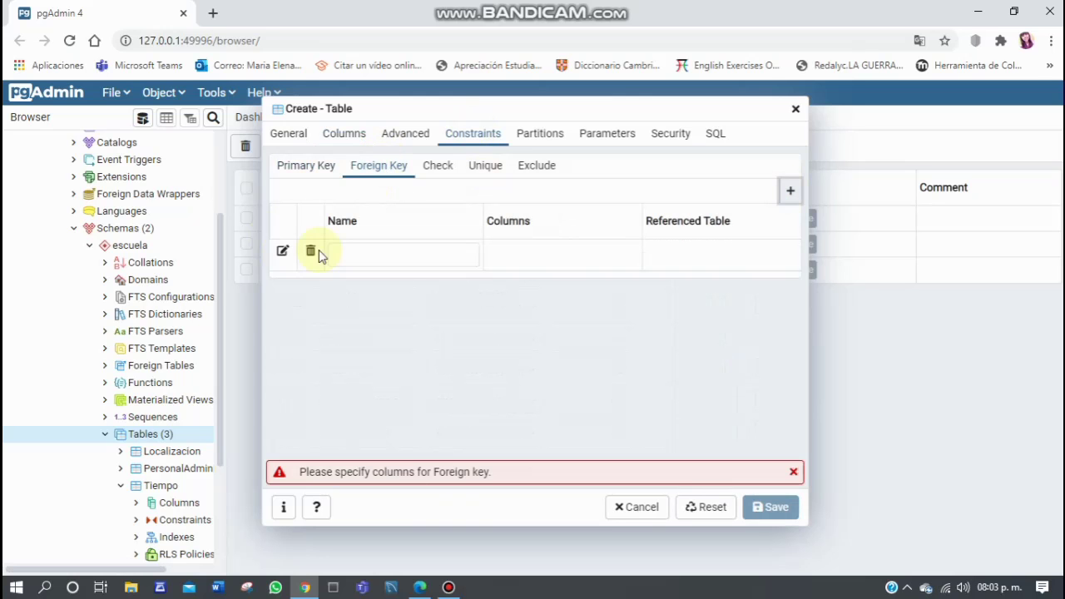
left_click(280, 248)
left_click(284, 254)
type("idLoc")
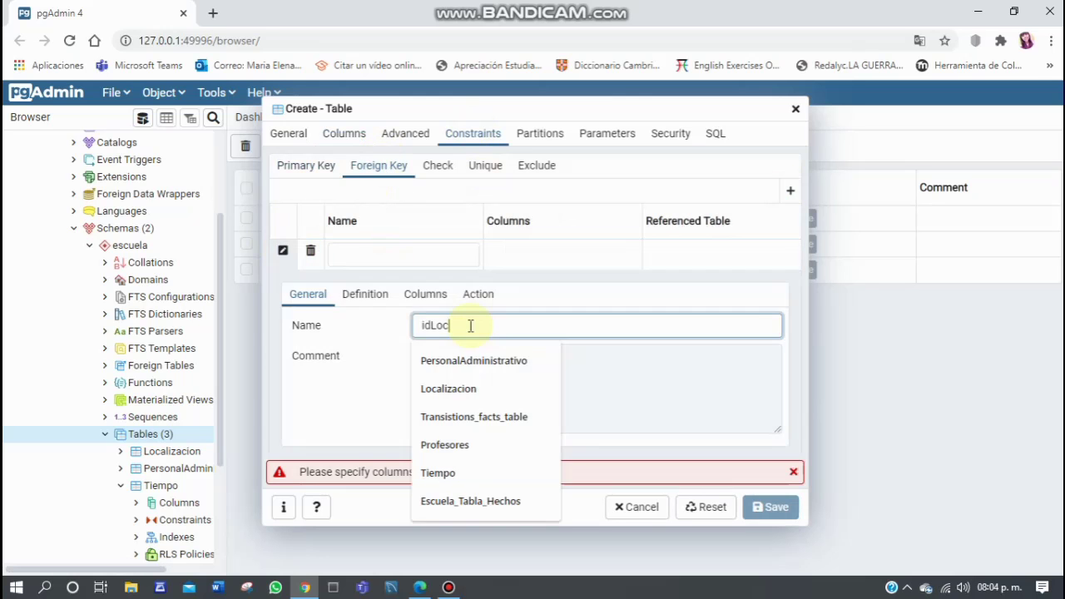
type("alizacion")
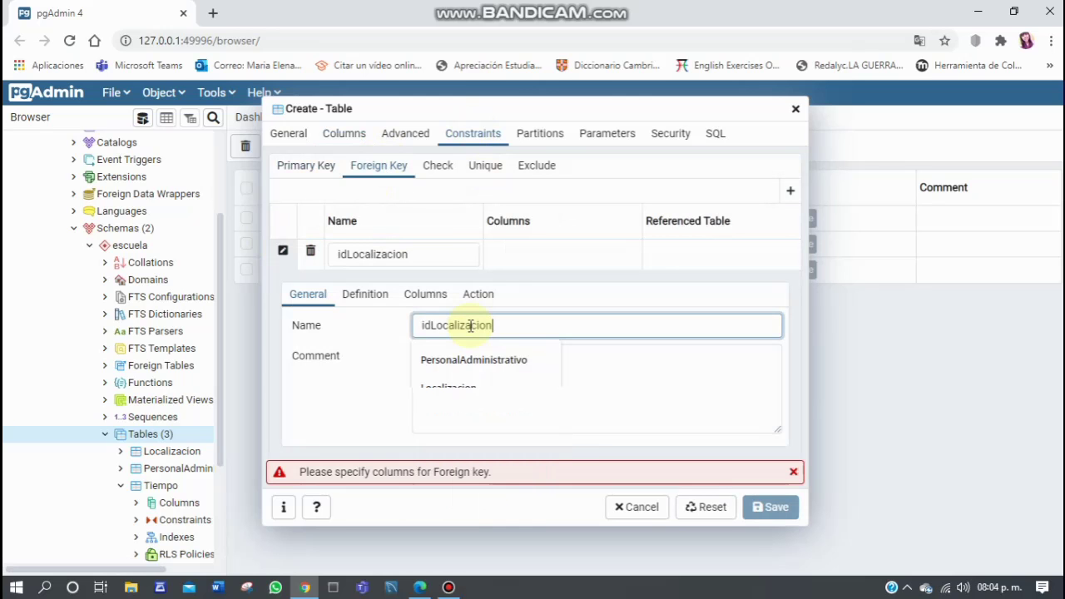
type("PFK")
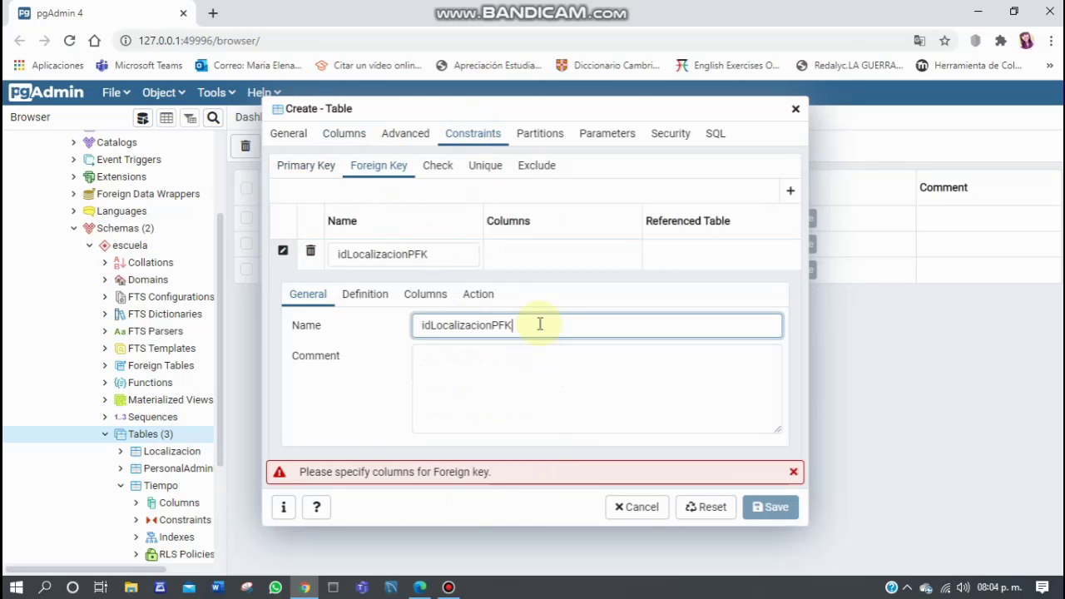
Map the foreign key's local column idLocalizacionProf to idLocalizacion in the escuela Localizacion table, and save the Profesores table.
left_click(409, 295)
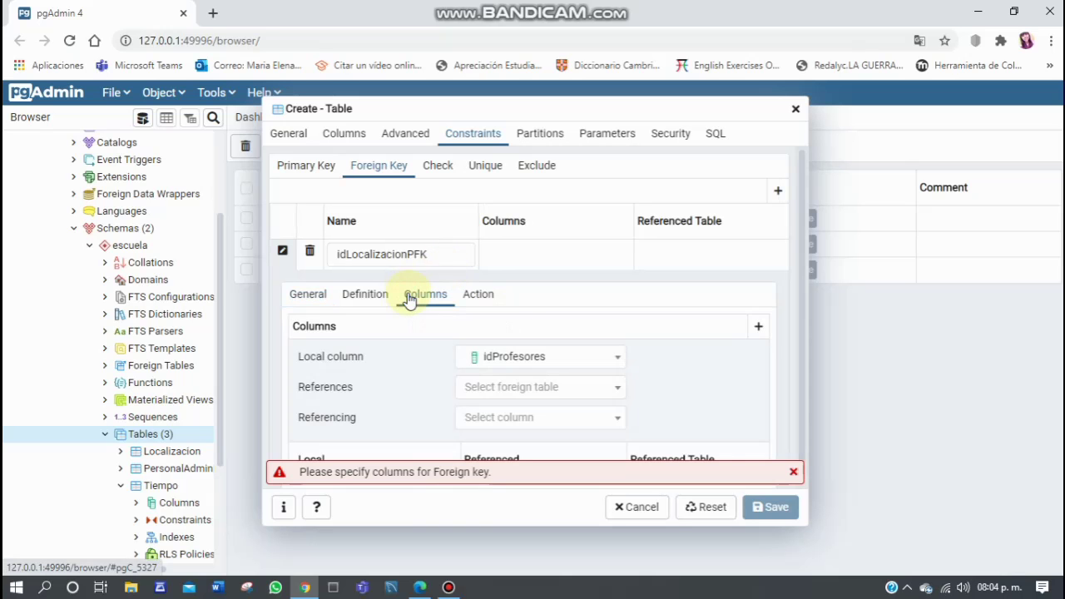
left_click(580, 369)
scroll(616, 527, "down", 1)
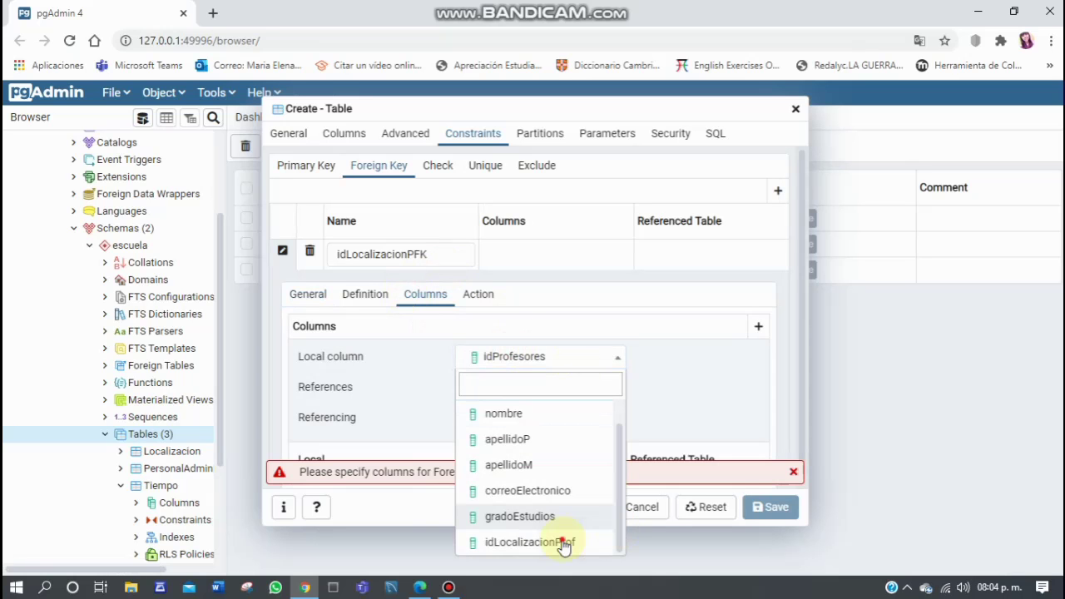
left_click(564, 542)
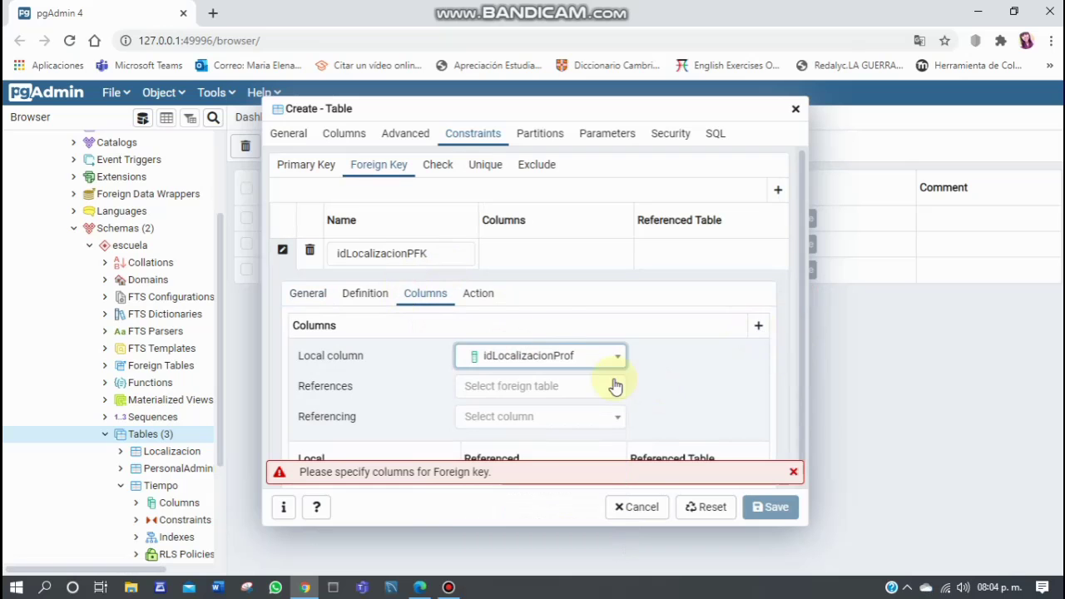
left_click(616, 392)
left_click(572, 422)
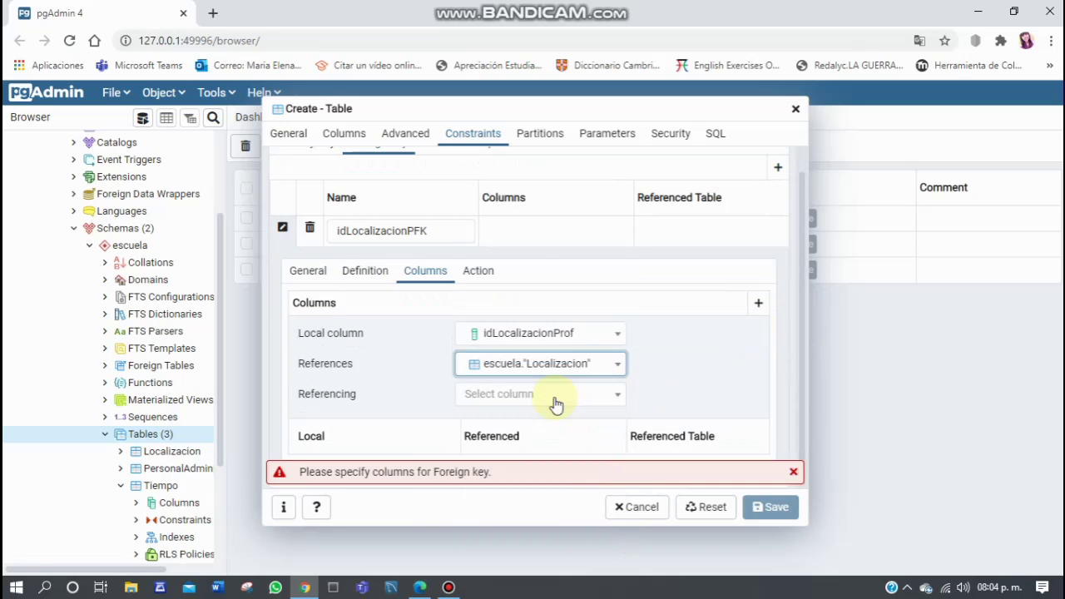
left_click(556, 405)
key("Return")
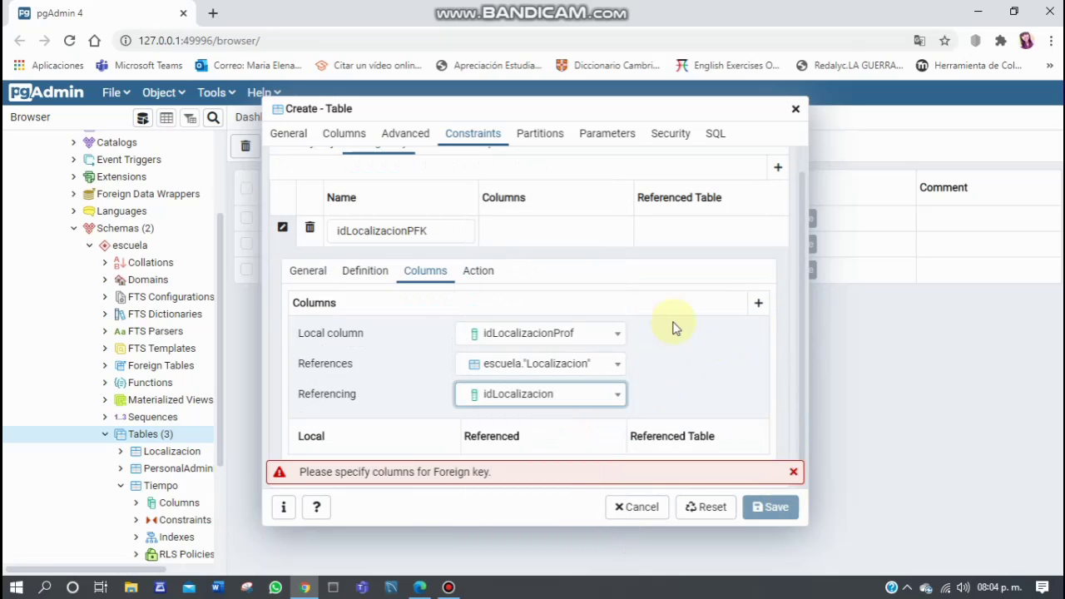
left_click(755, 305)
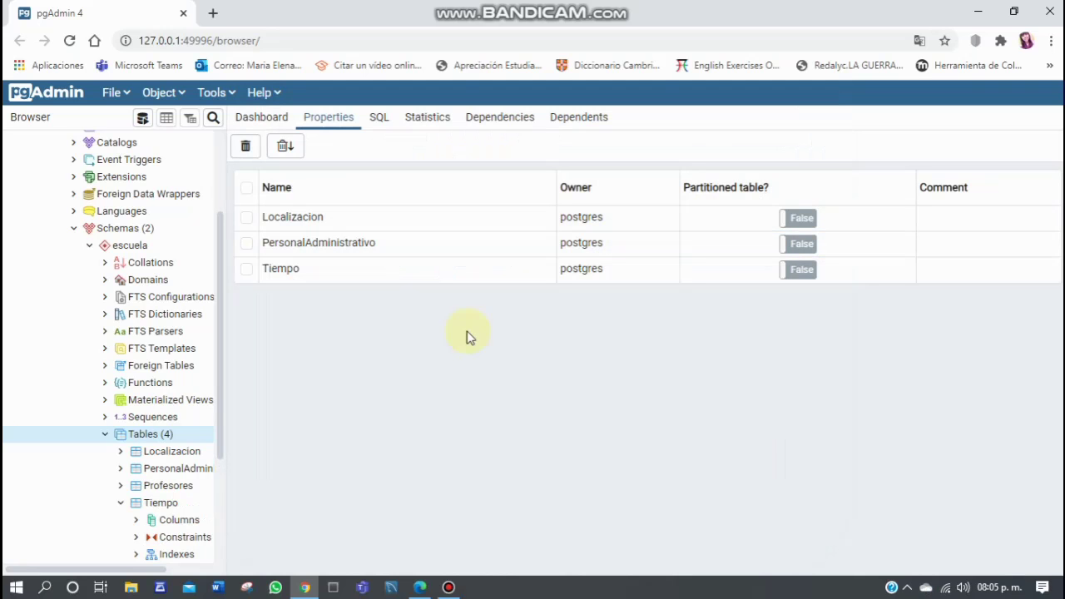
Refresh the escuela schema's tables and name a new table Alumnos.
right_click(174, 436)
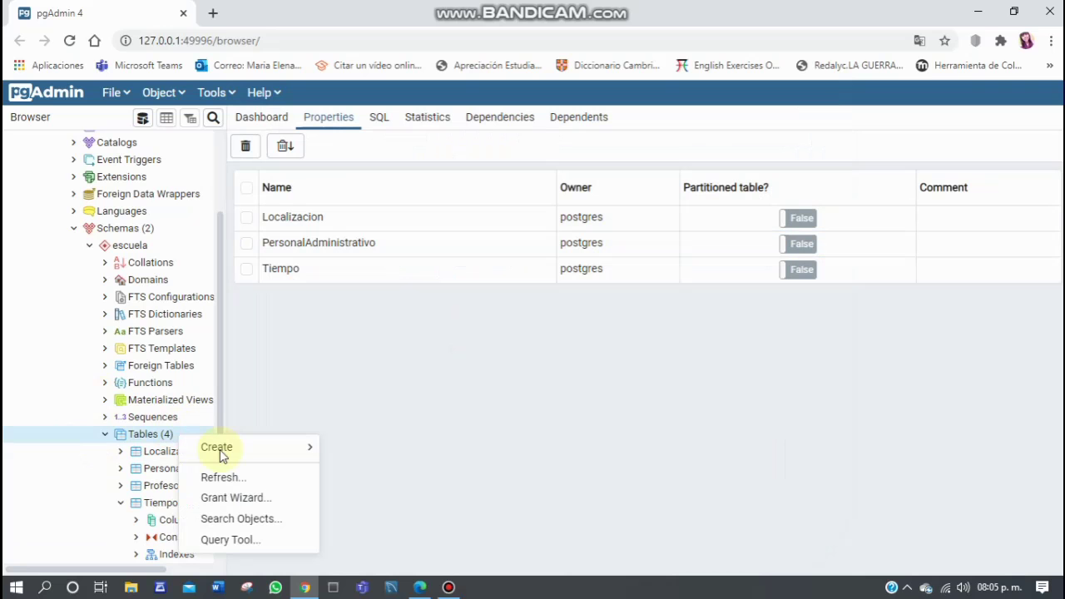
left_click(223, 478)
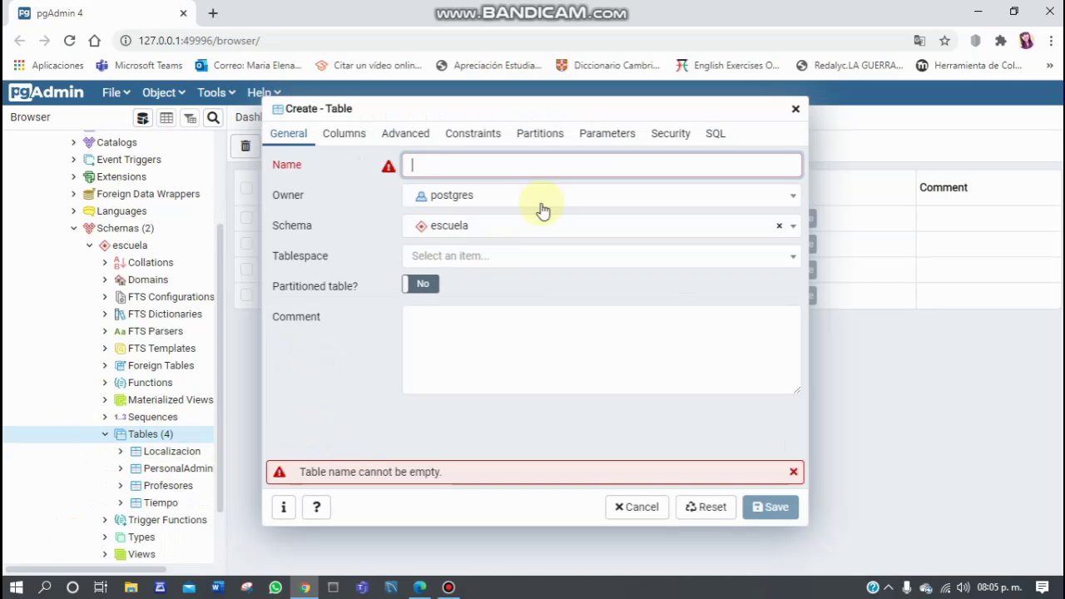
type("A")
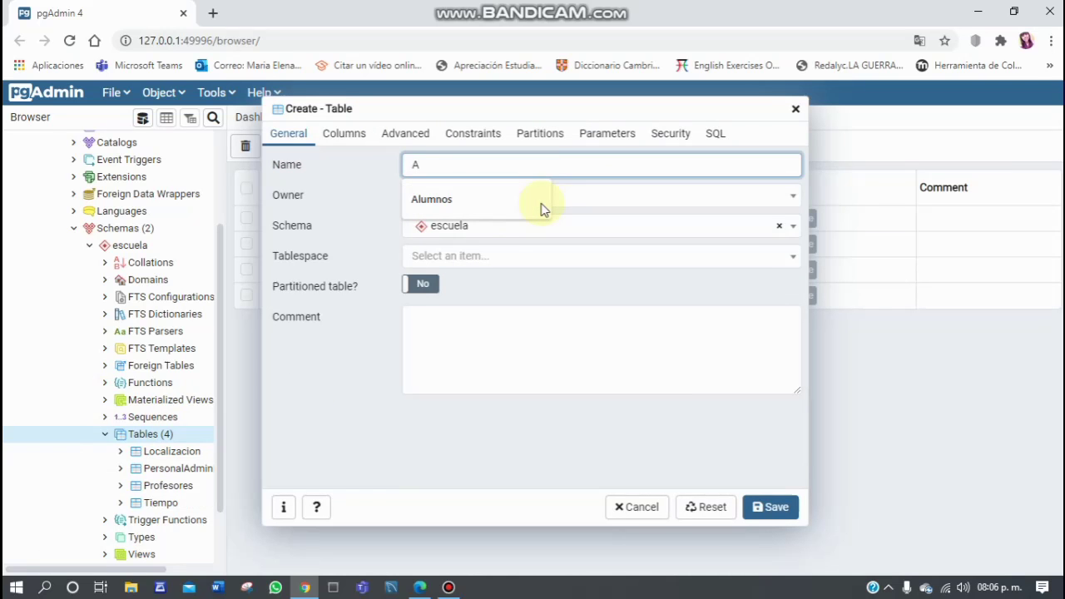
left_click(409, 115)
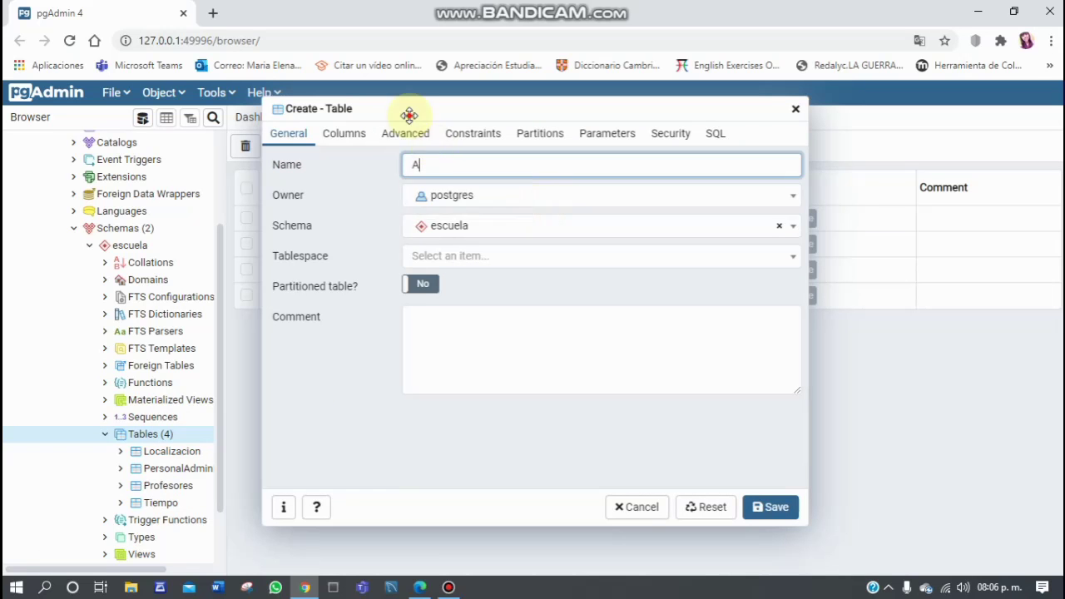
key("Down")
key("Return")
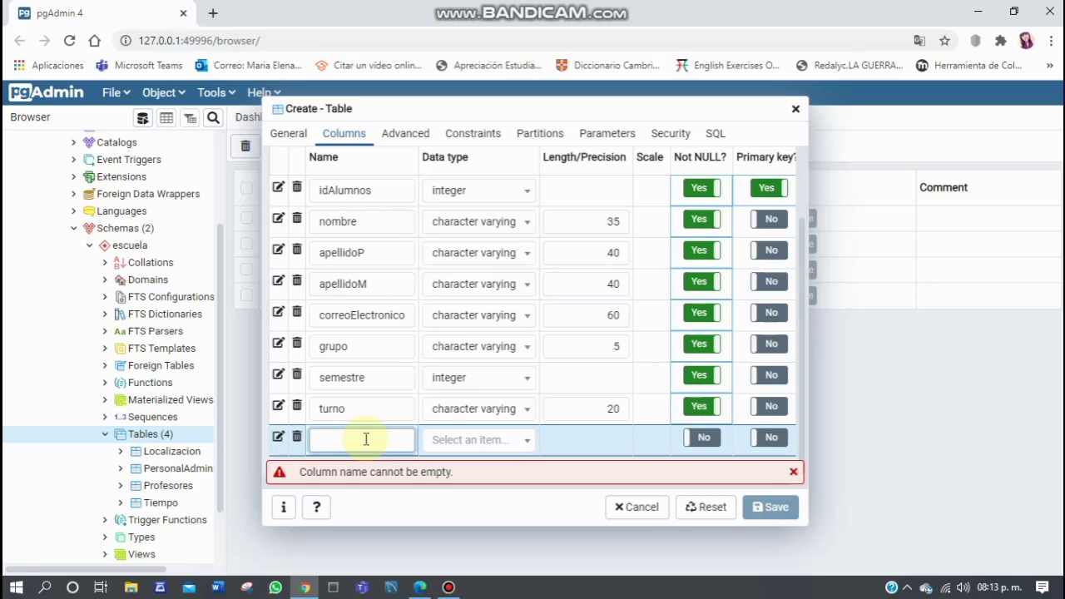
Name the empty column after turno idLocalizacionA, with data type integer and Not NULL enabled.
type("idLocalizacionA")
left_click(482, 467)
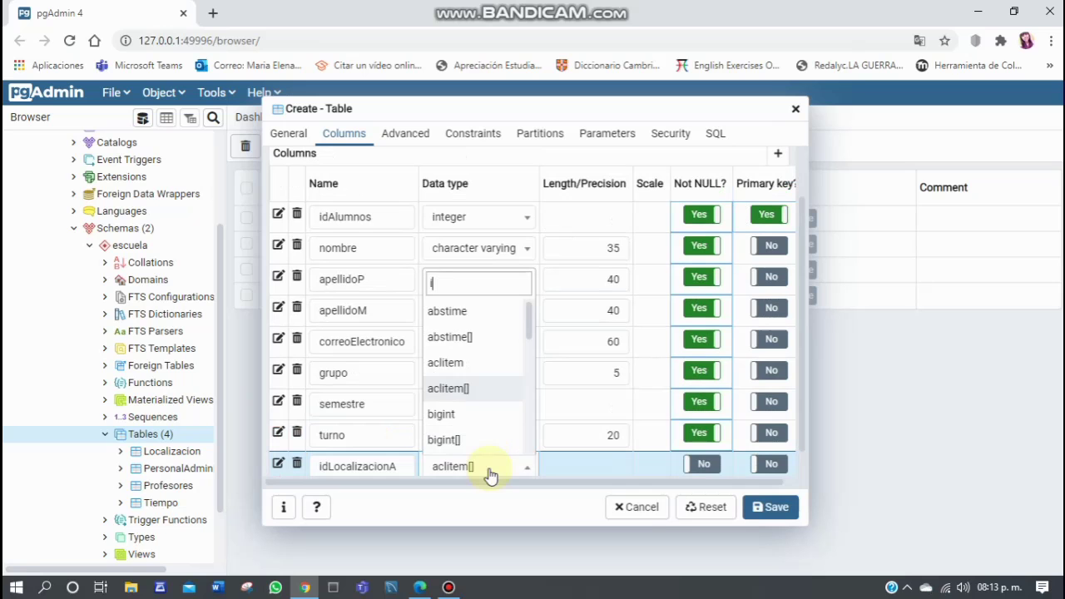
type("inte")
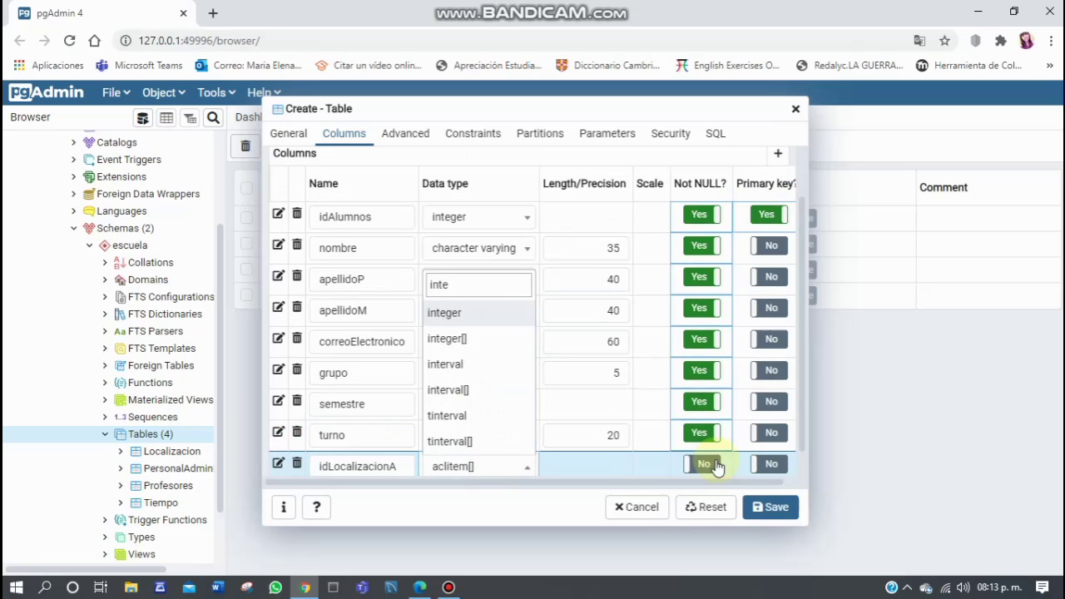
key("Return")
left_click(708, 465)
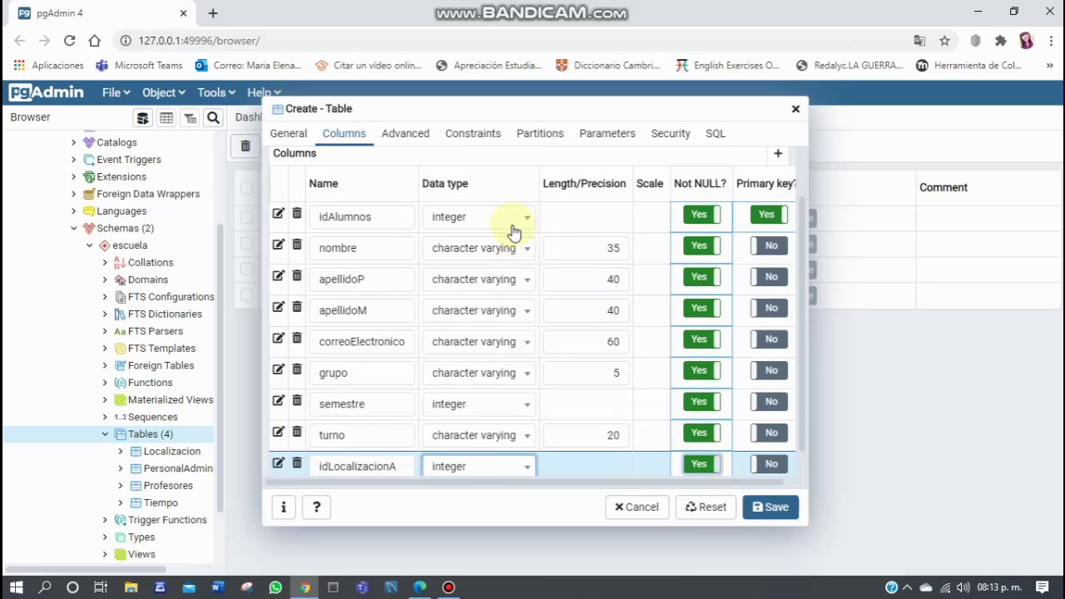
Add a foreign key constraint to the Alumnos table and name it idLocalizacionAFK.
left_click(471, 140)
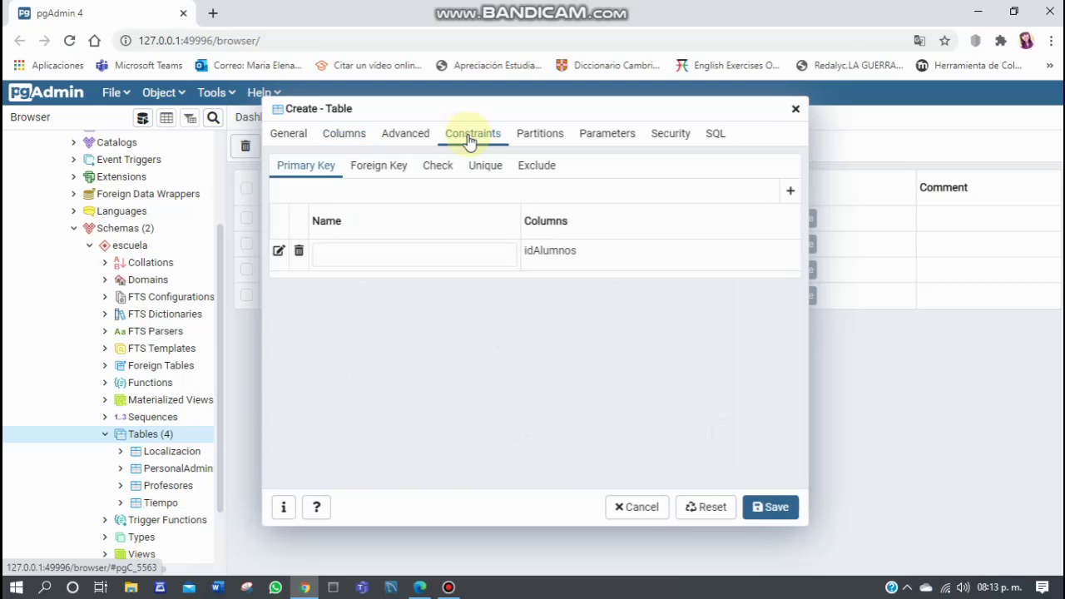
left_click(402, 168)
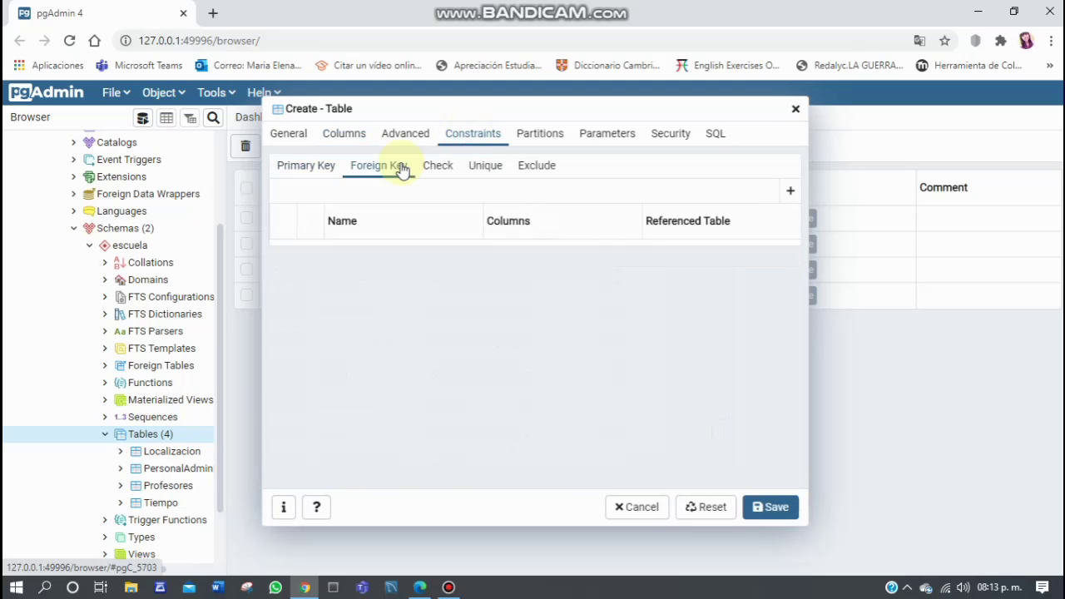
left_click(791, 194)
left_click(355, 254)
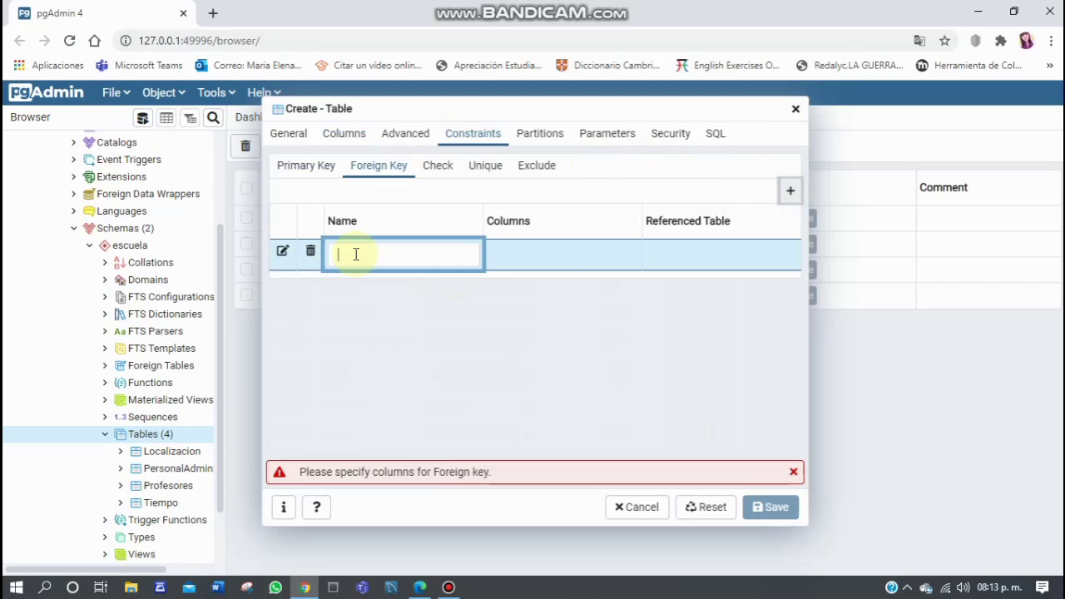
type("idLoz")
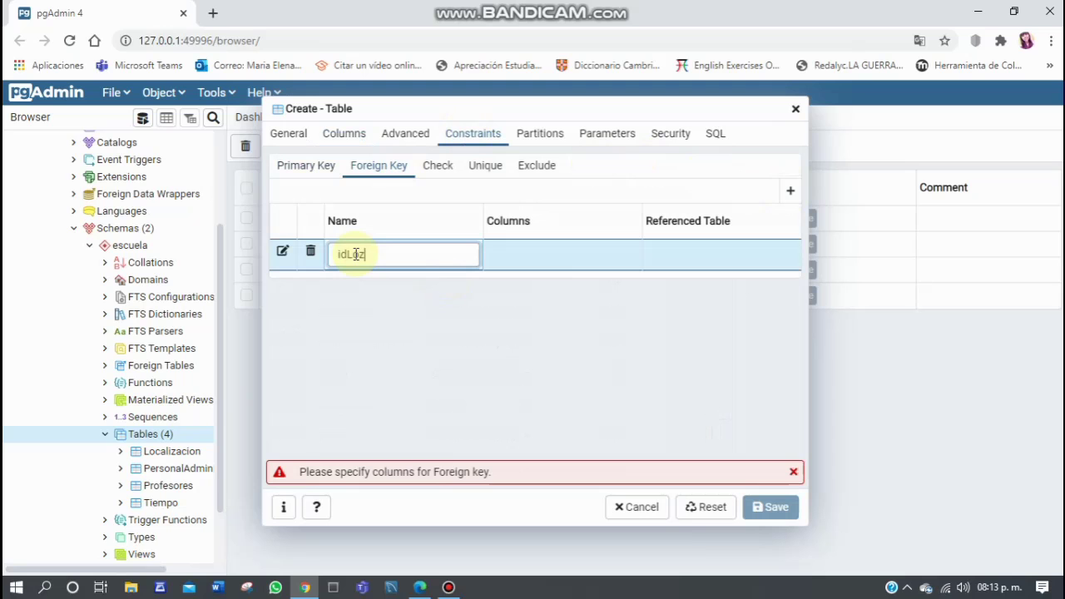
key("BackSpace")
type("calizacion")
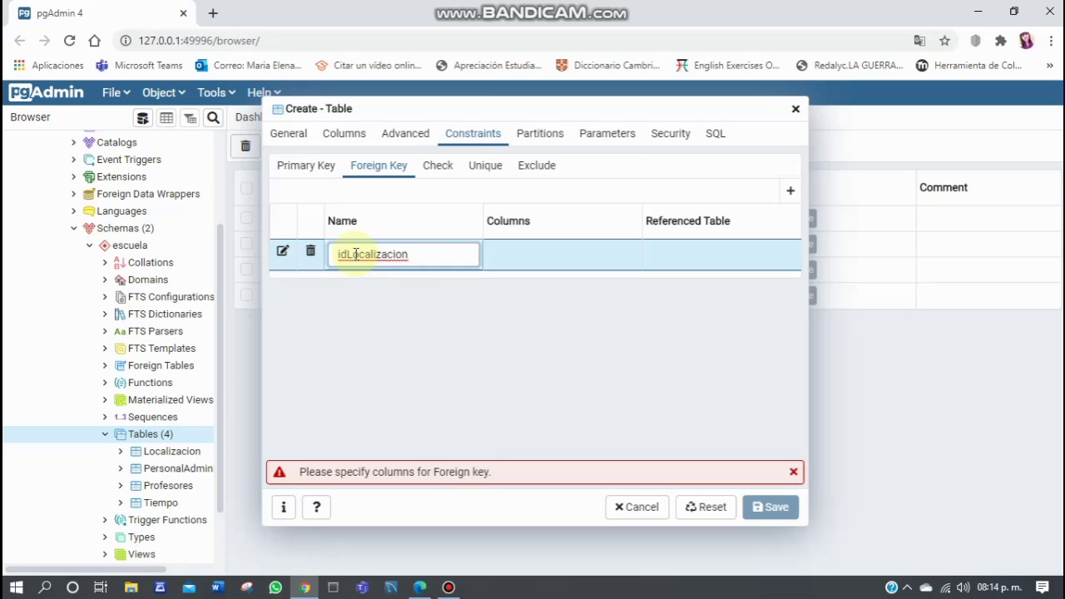
type("AFK")
Map local column idLocalizacionA of the foreign key to idLocalizacion in the escuela Localizacion table, and save the Alumnos table.
left_click(284, 252)
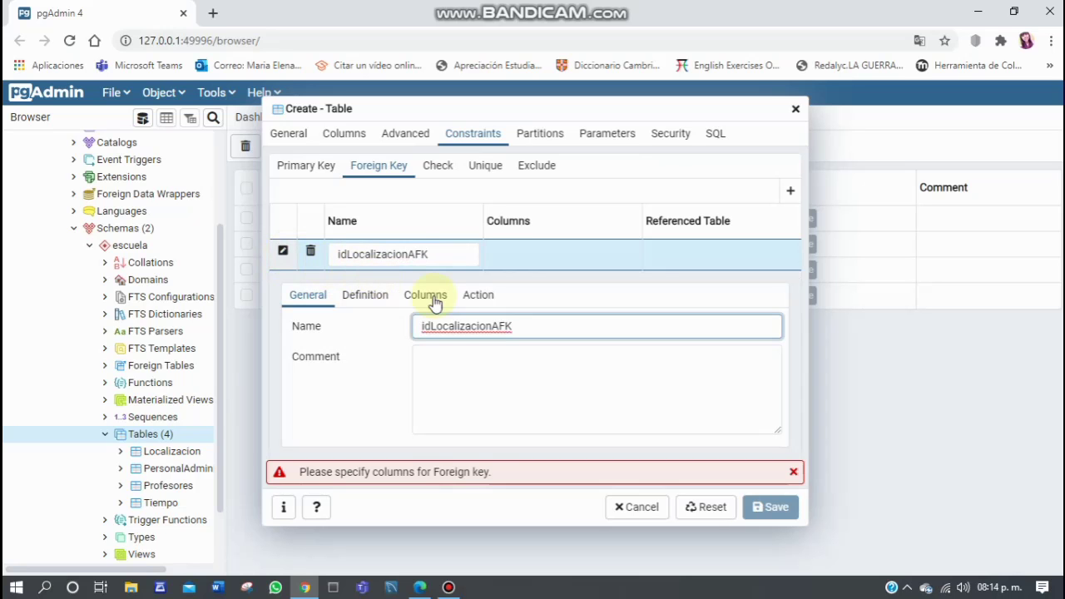
left_click(435, 301)
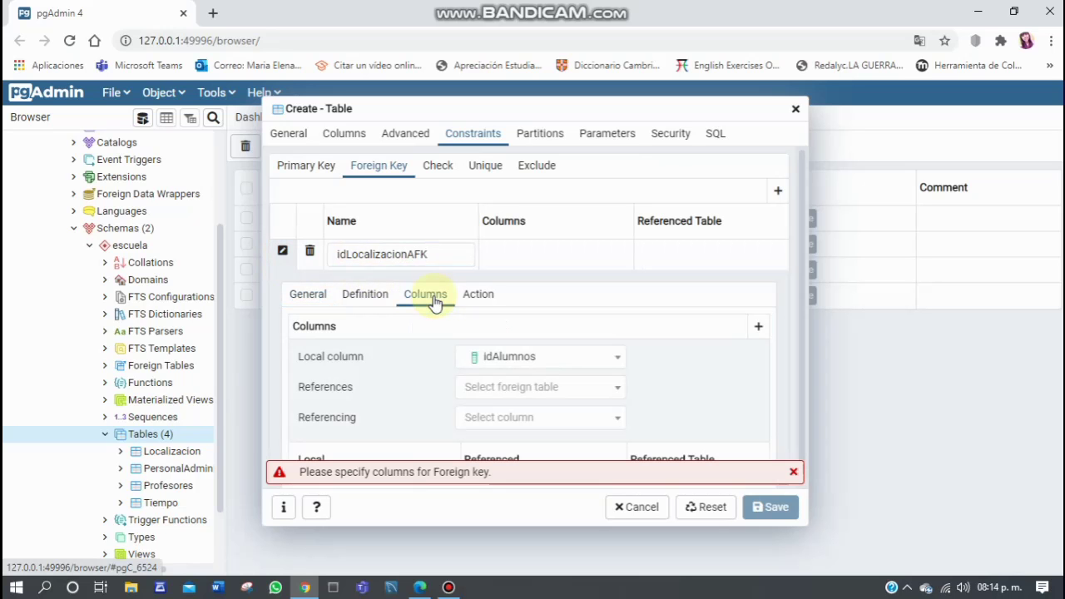
left_click(524, 365)
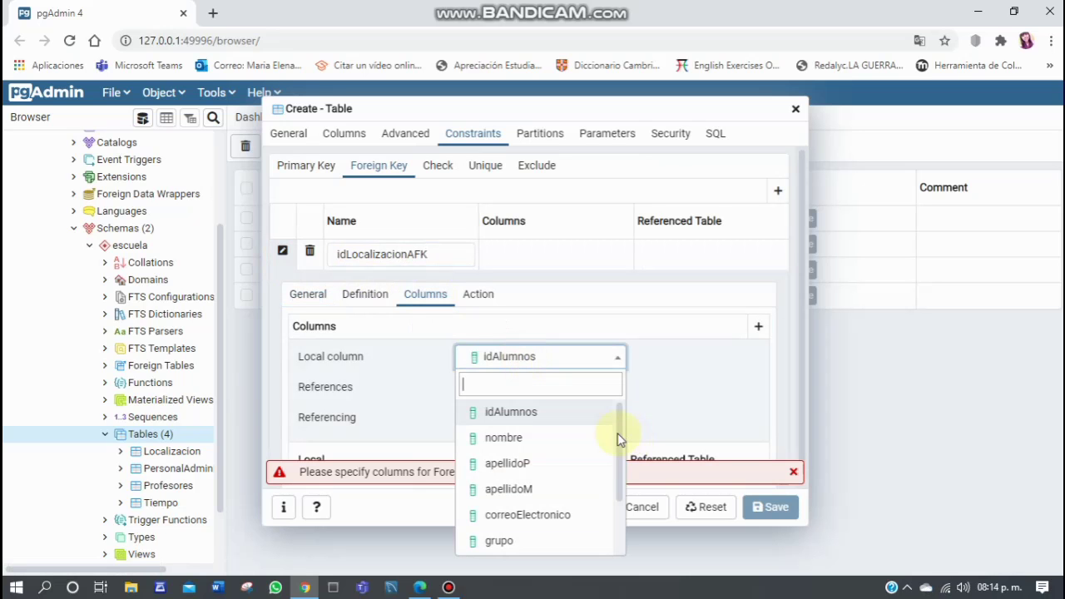
left_click(622, 492)
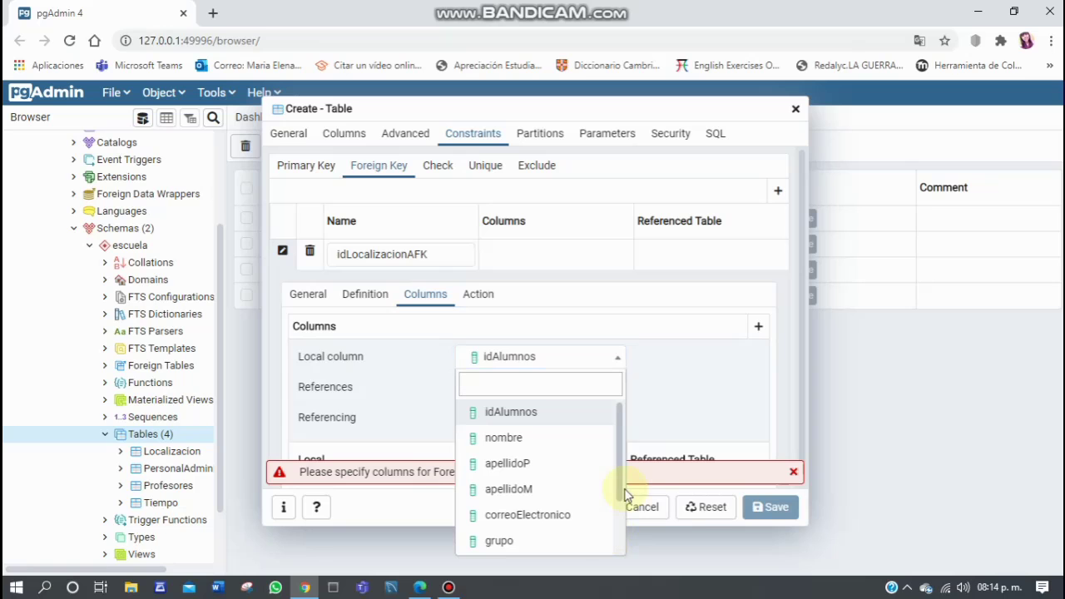
left_click_drag(626, 495, 563, 545)
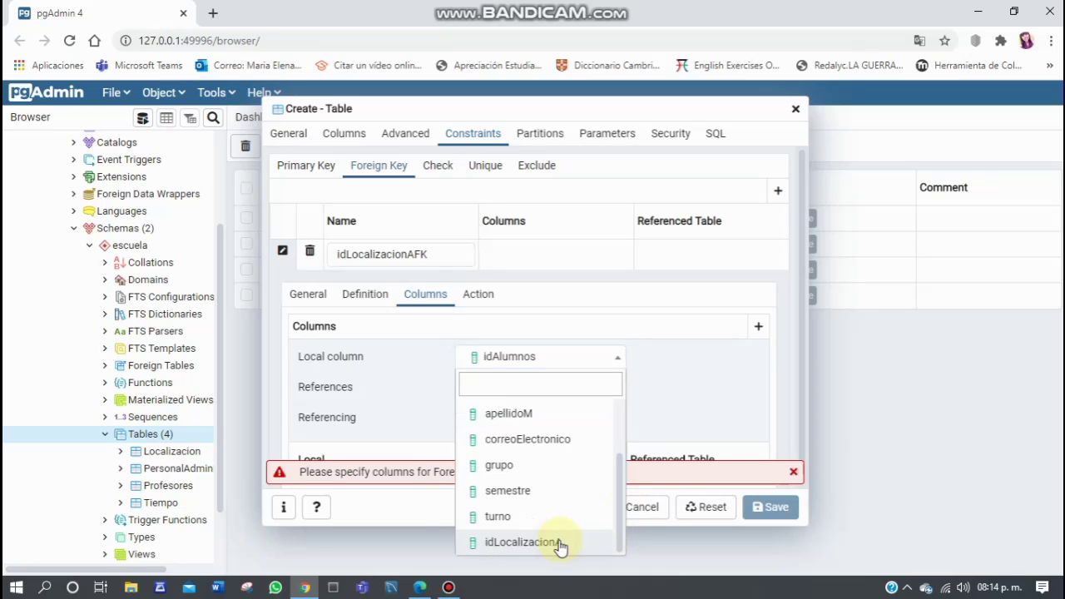
left_click(561, 545)
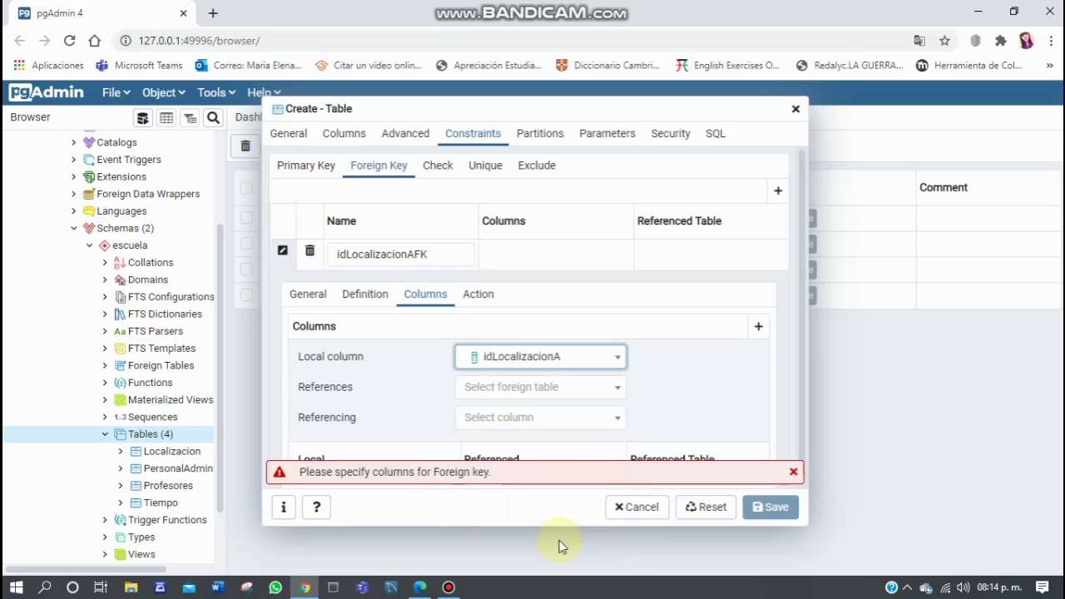
left_click(530, 392)
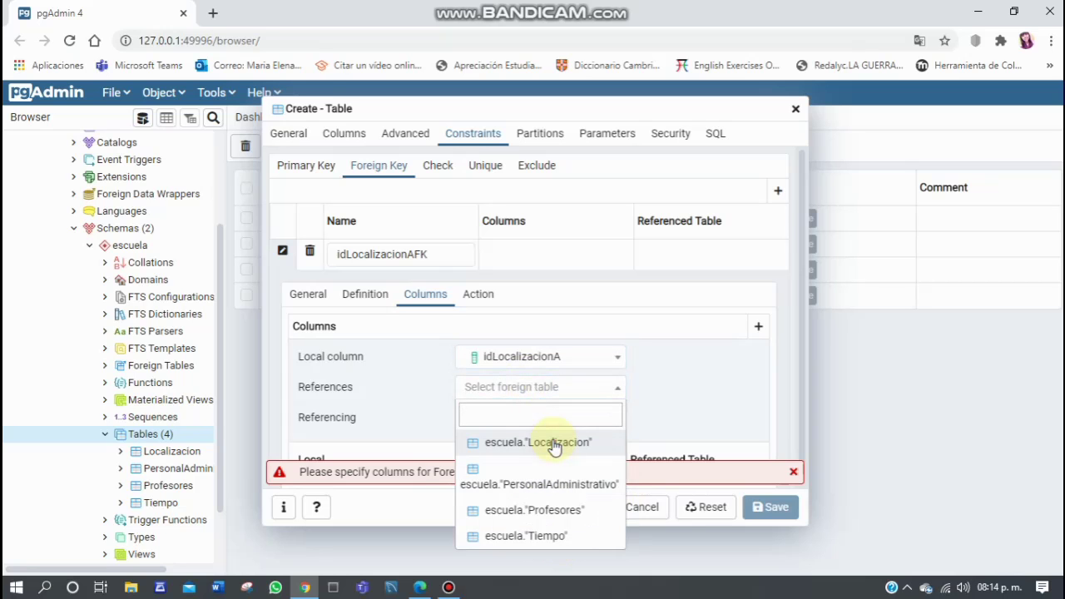
left_click(555, 444)
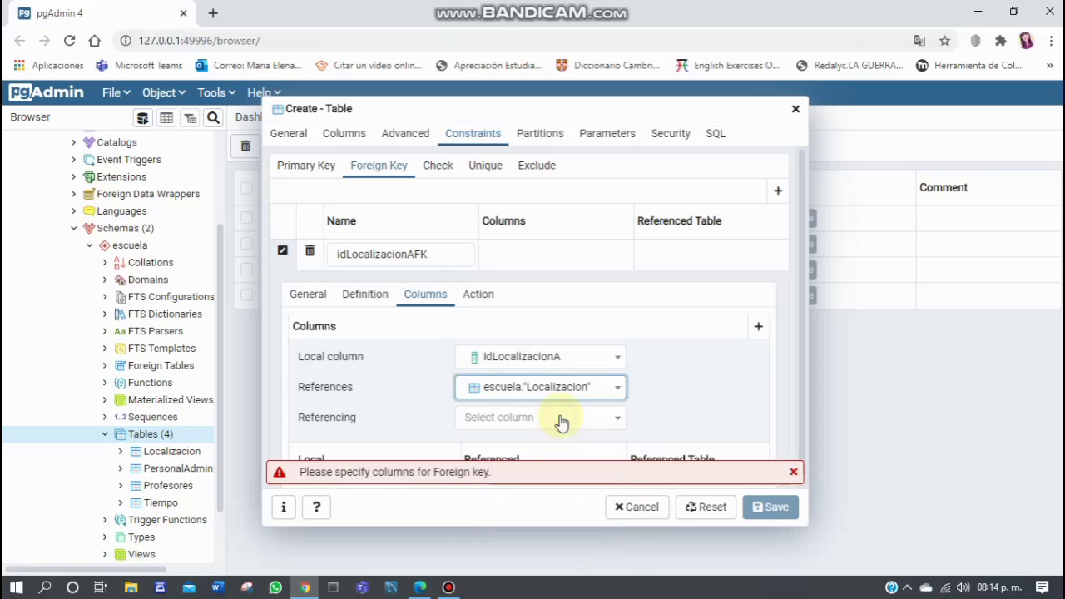
left_click(559, 418)
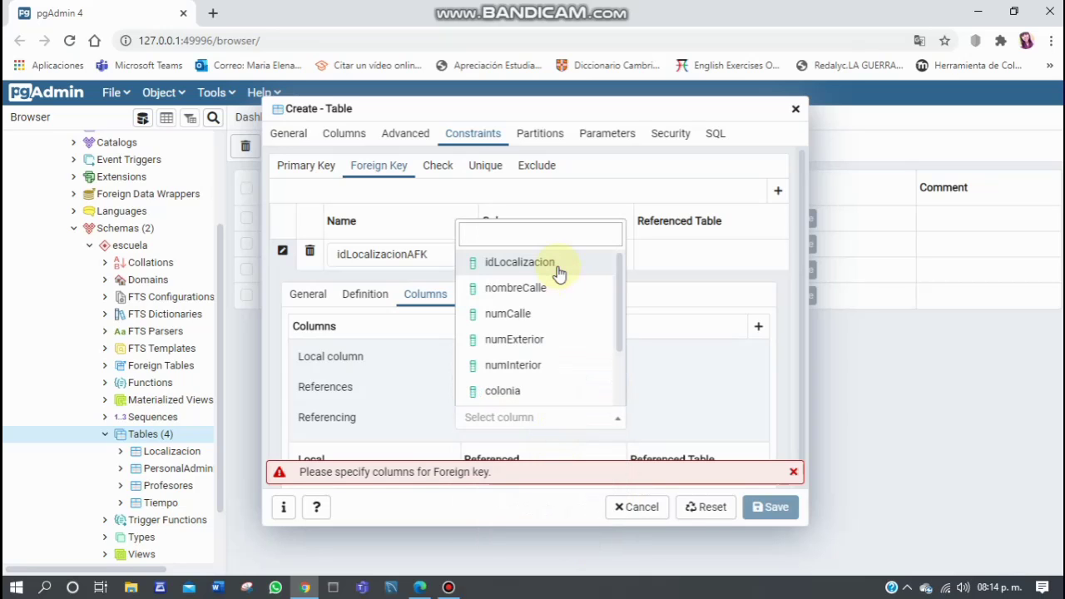
left_click(557, 270)
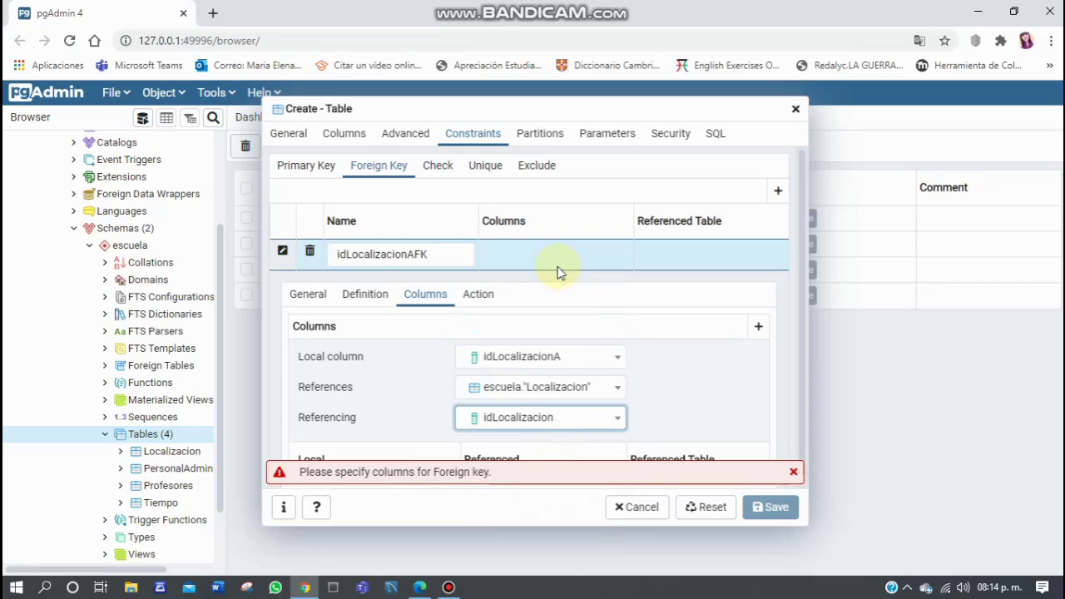
left_click(760, 328)
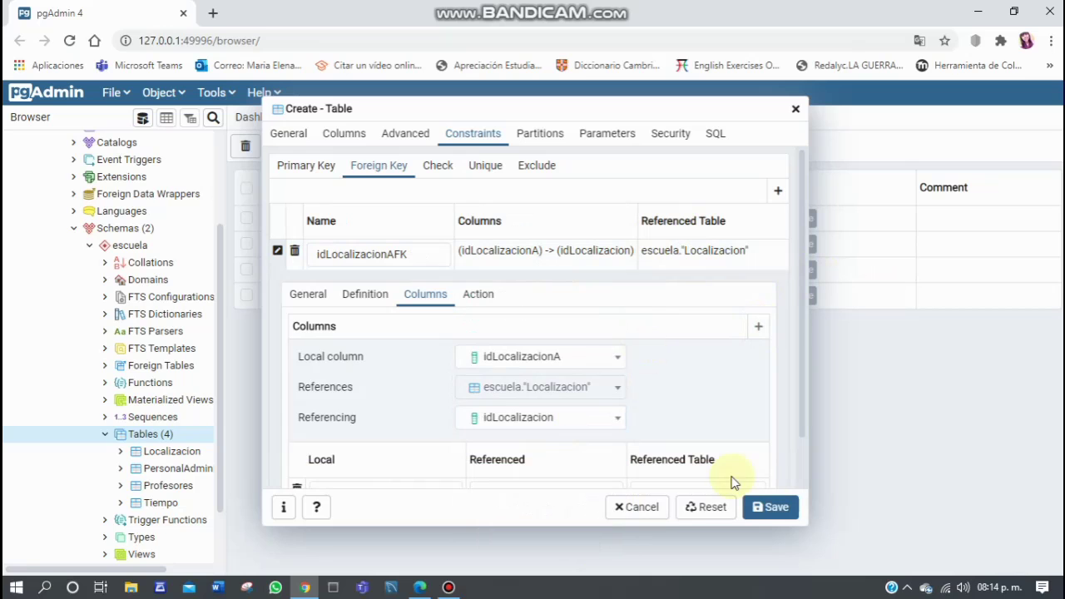
left_click(771, 509)
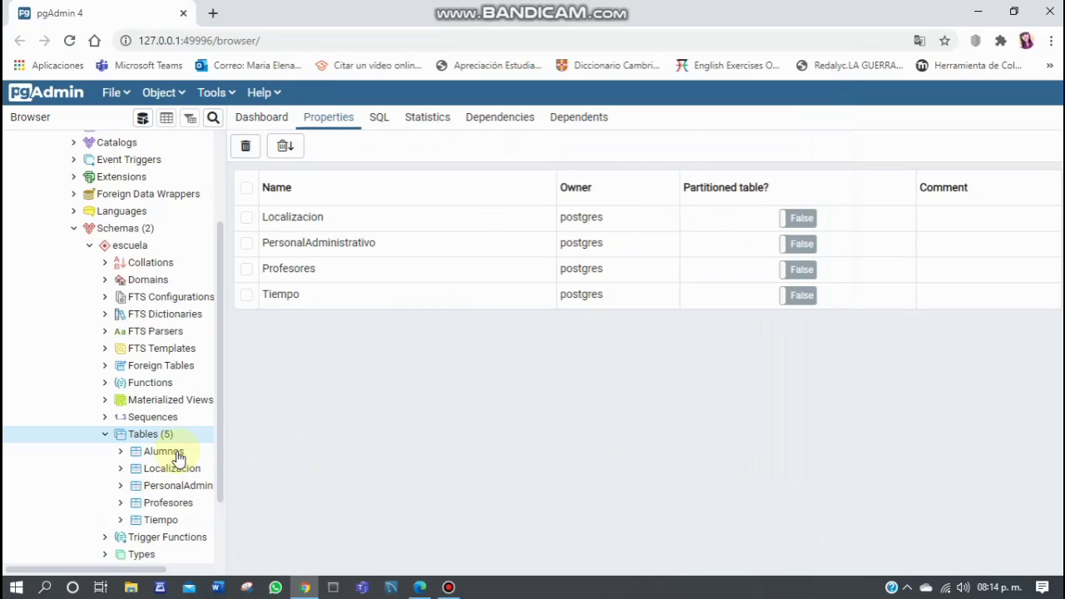
Refresh the escuela schema's tables and start creating another table in it.
right_click(180, 439)
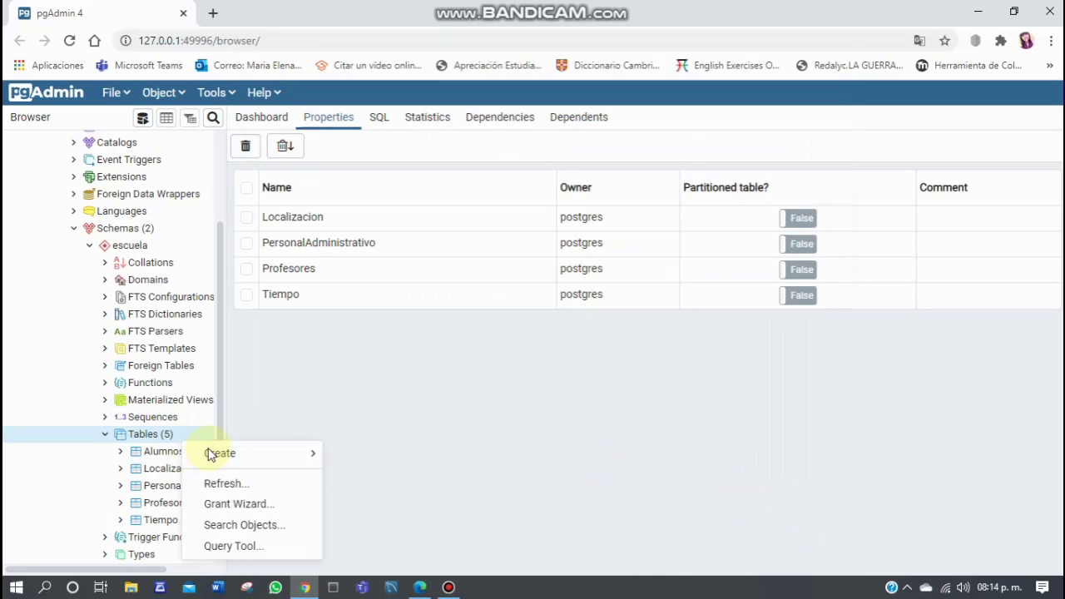
left_click(218, 483)
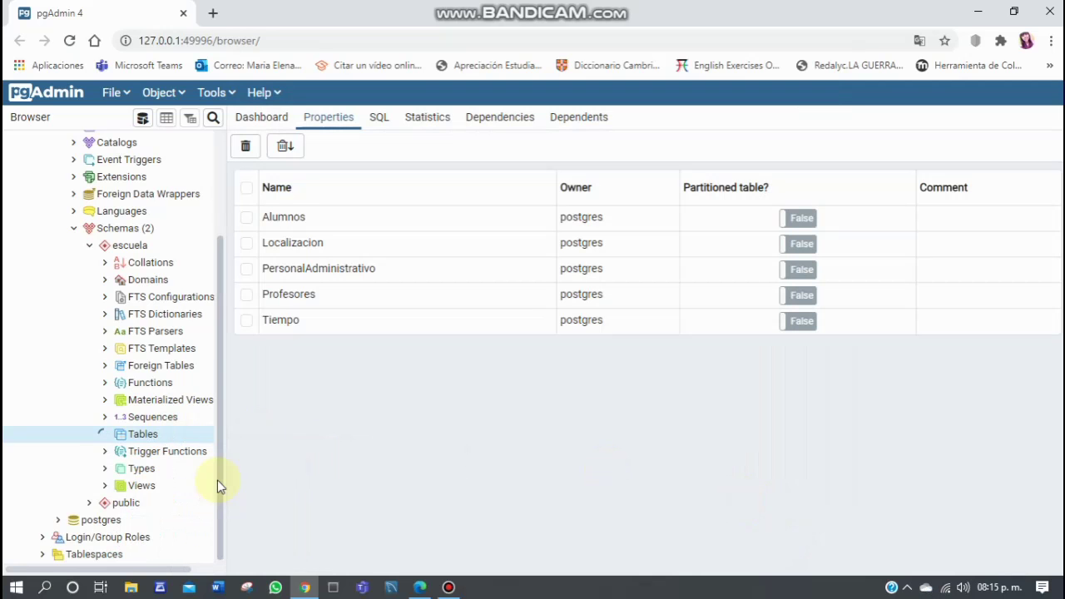
left_click(302, 292)
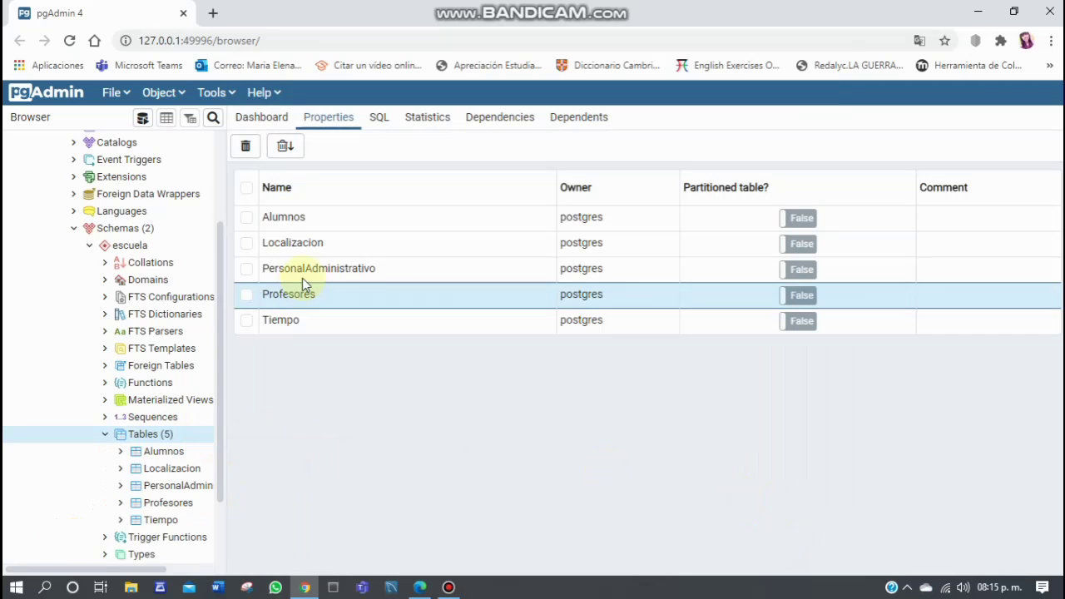
left_click(278, 400)
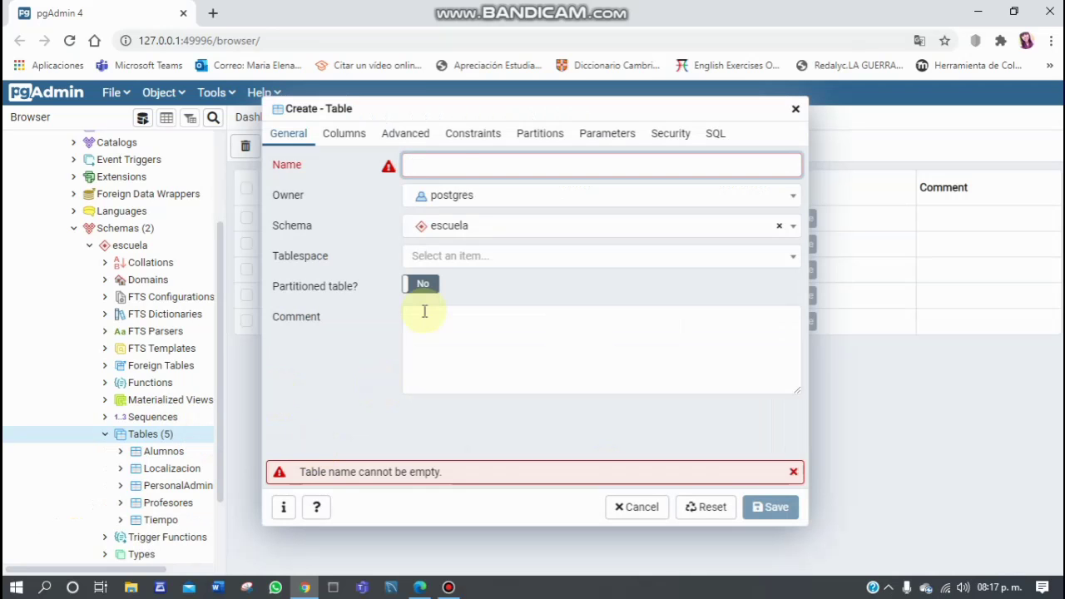
Name the new table Escuela_Tabla_Hechos and add nine empty columns to it.
type("Escuela_Tabla_Hechos")
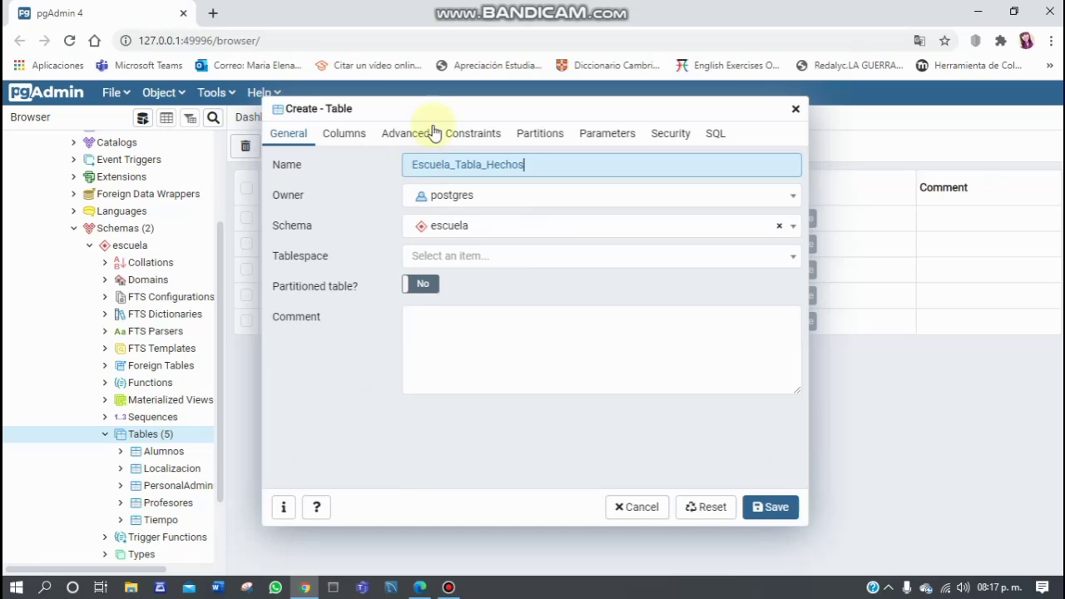
left_click(355, 136)
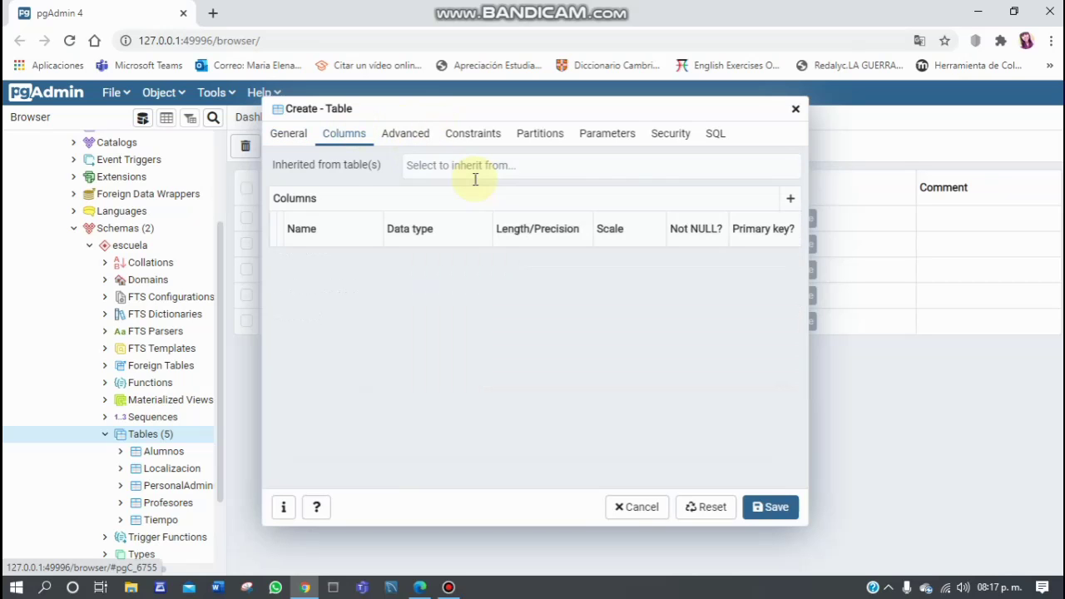
left_click(791, 201)
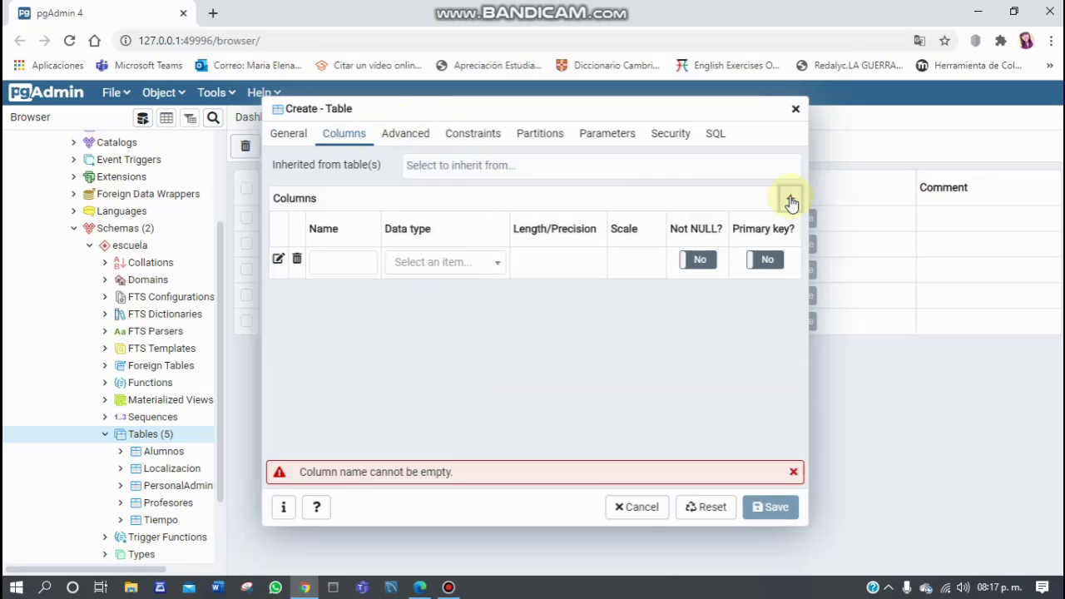
left_click(790, 201)
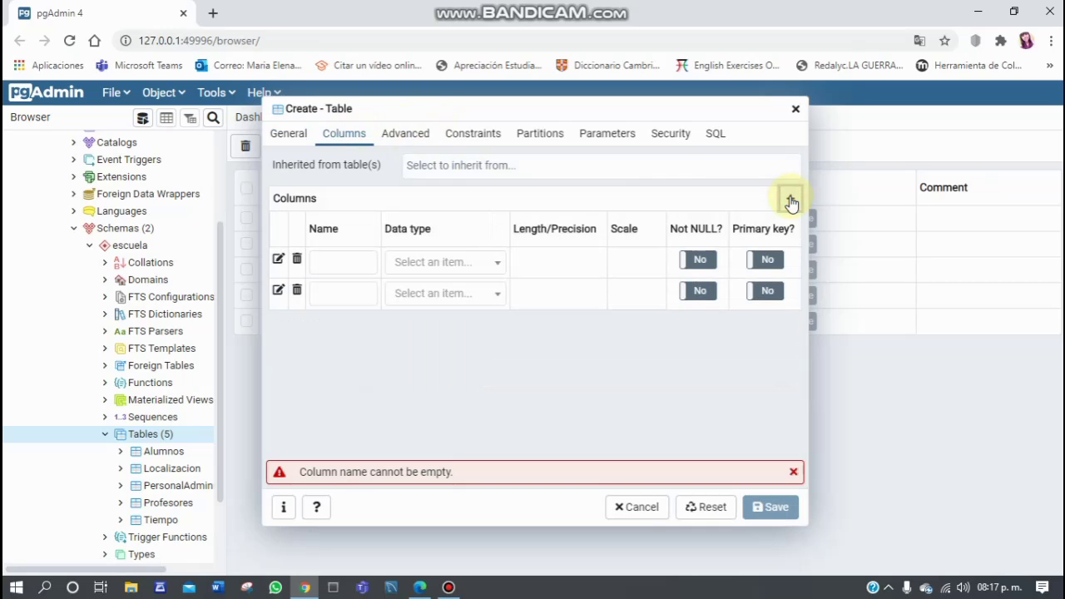
left_click(791, 202)
left_click(790, 202)
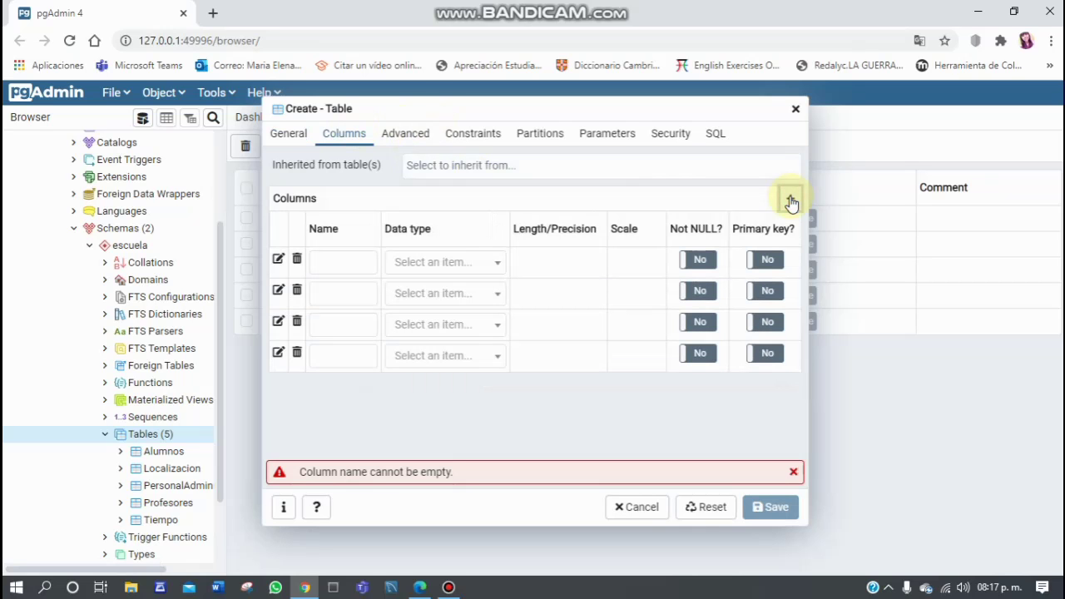
left_click(790, 201)
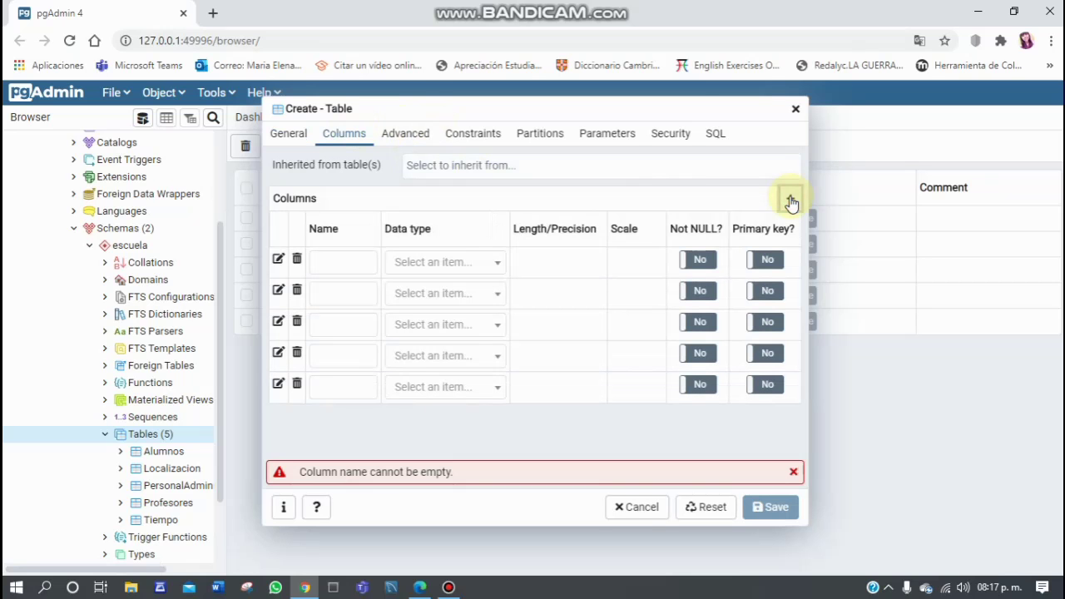
left_click(790, 201)
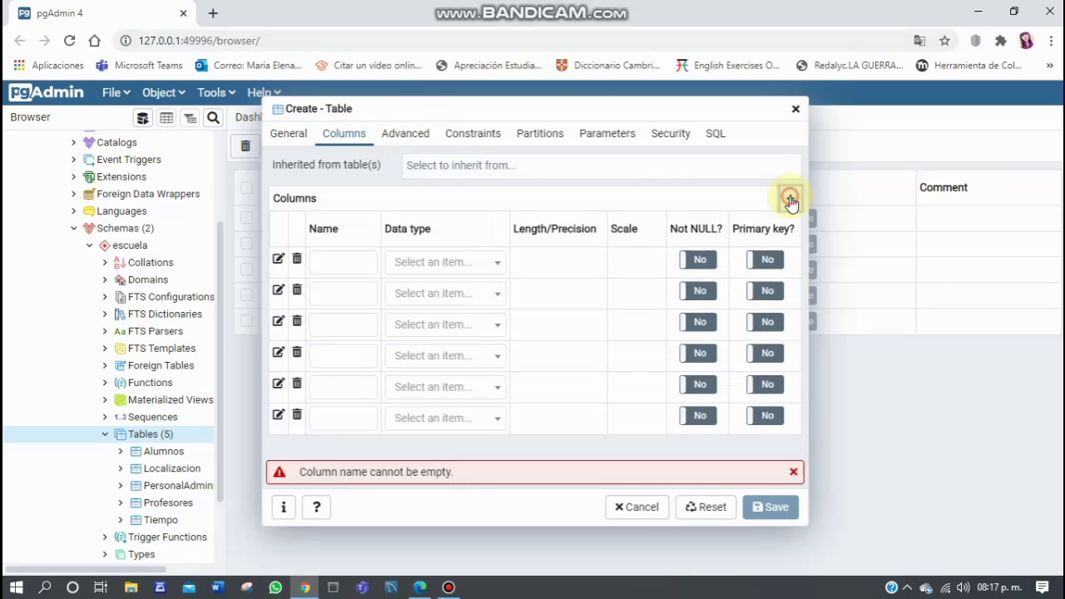
double_click(791, 201)
left_click(789, 184)
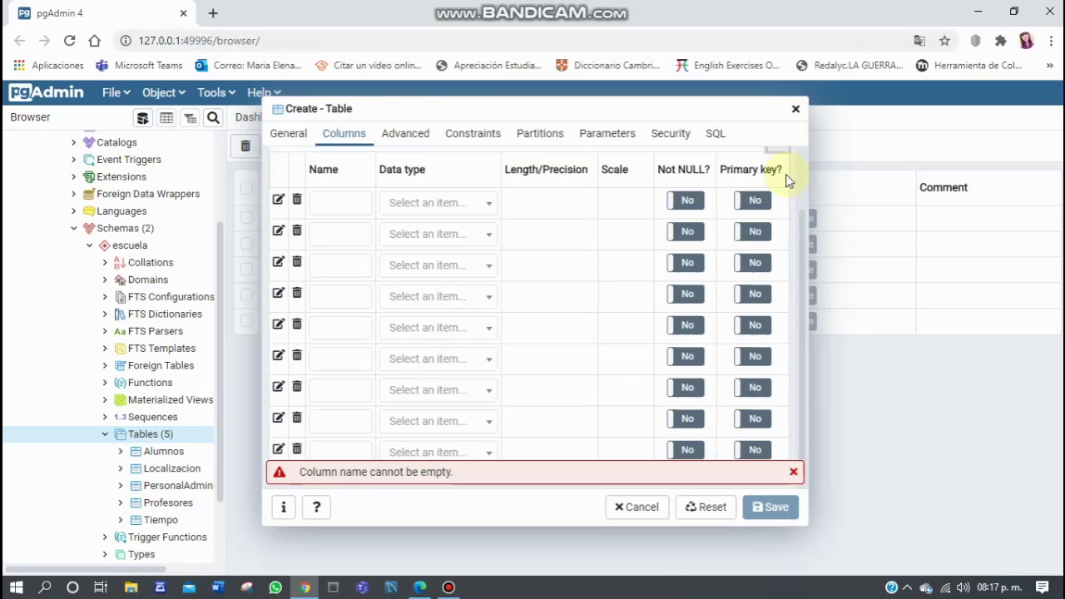
Name the first column of the table idAlumnos and give it data type integer.
left_click(342, 202)
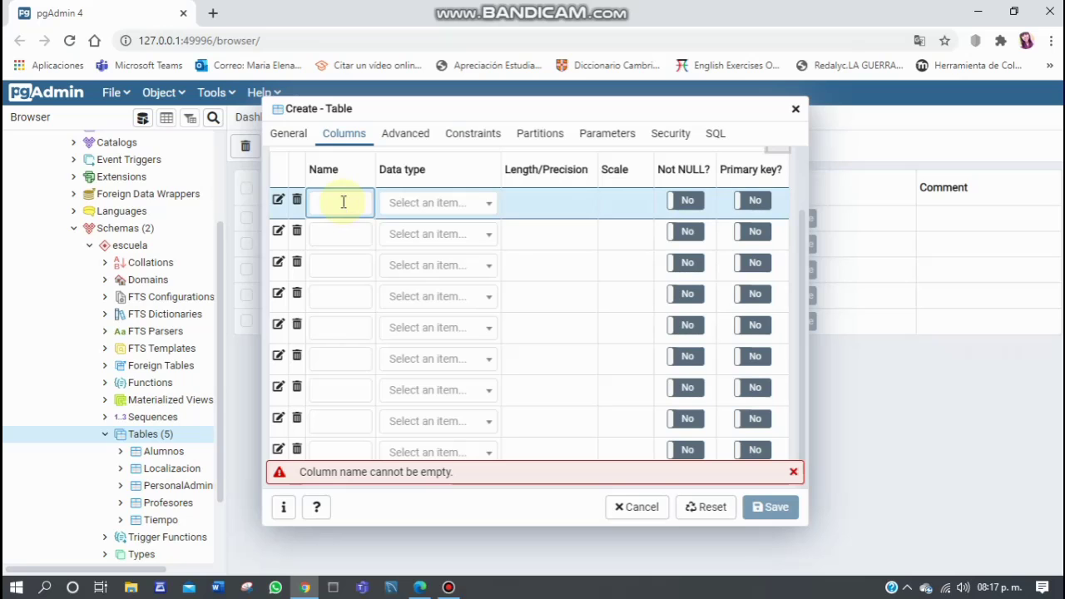
left_click(340, 208)
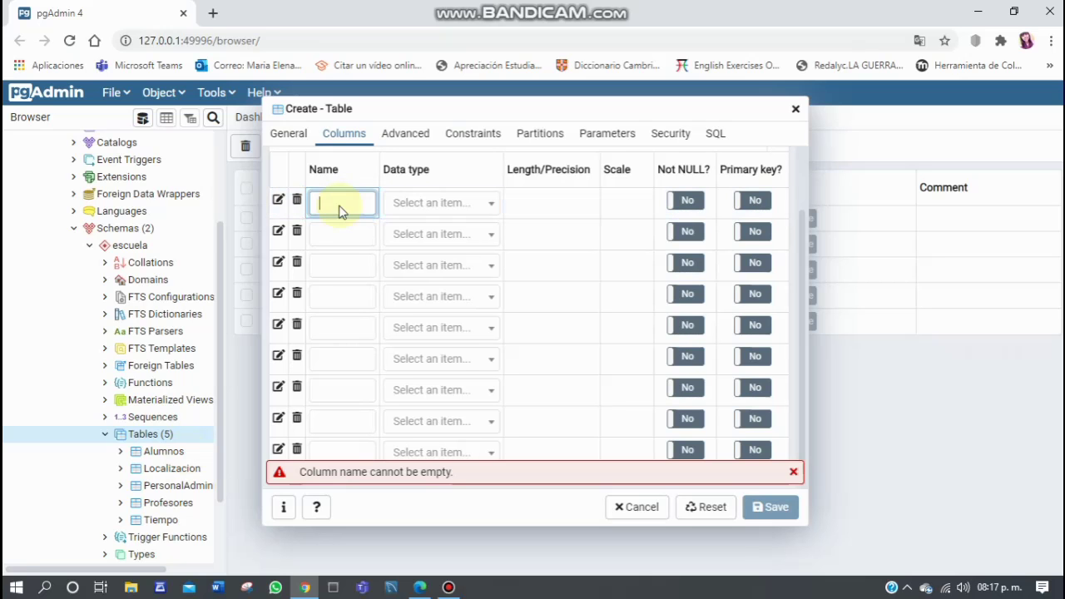
type("idAlumnos")
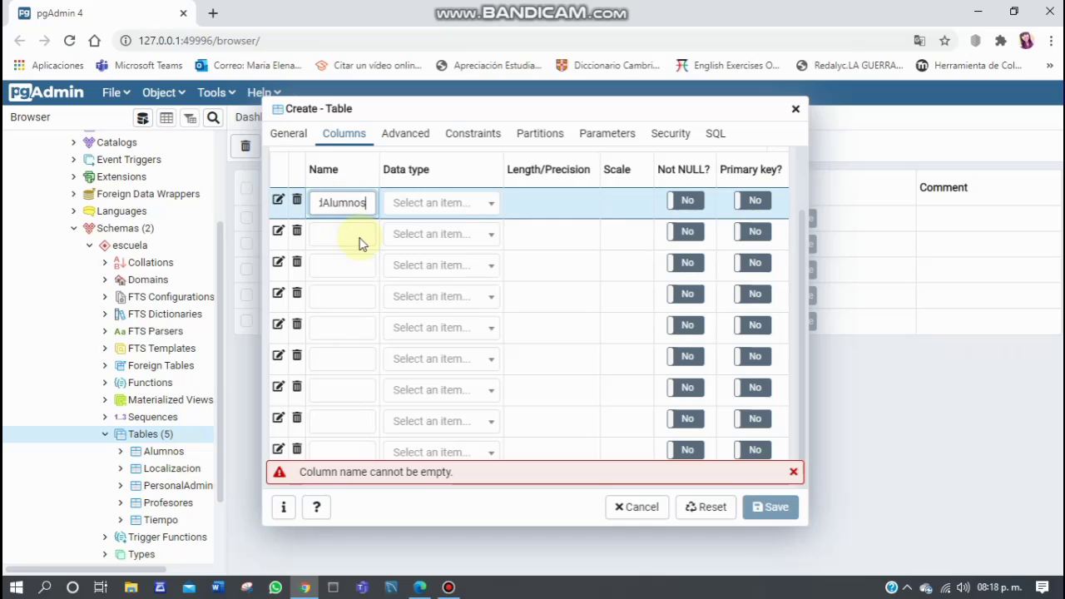
left_click(359, 235)
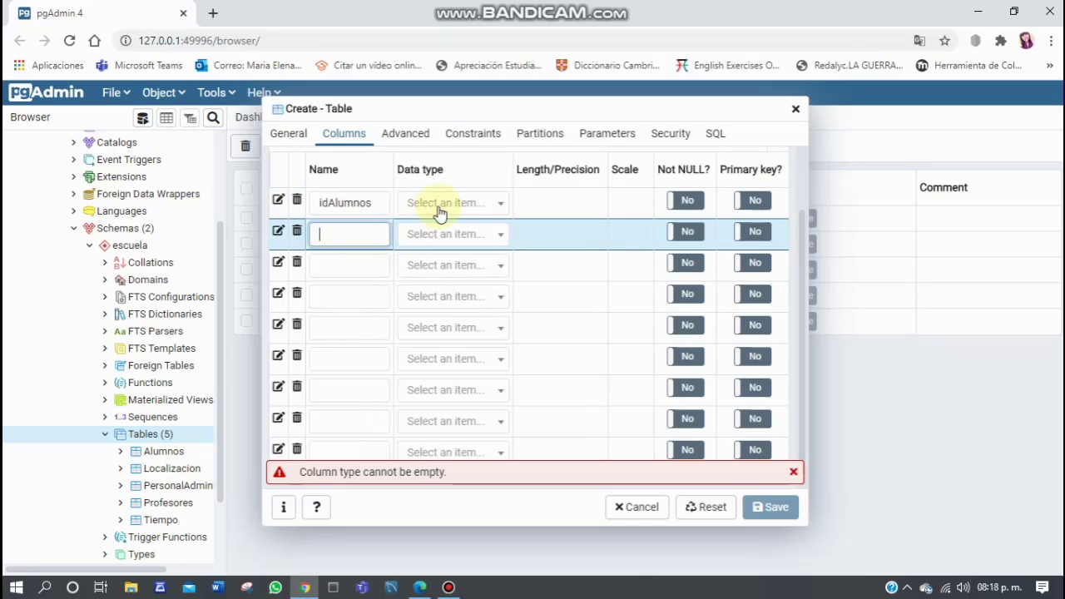
left_click(438, 212)
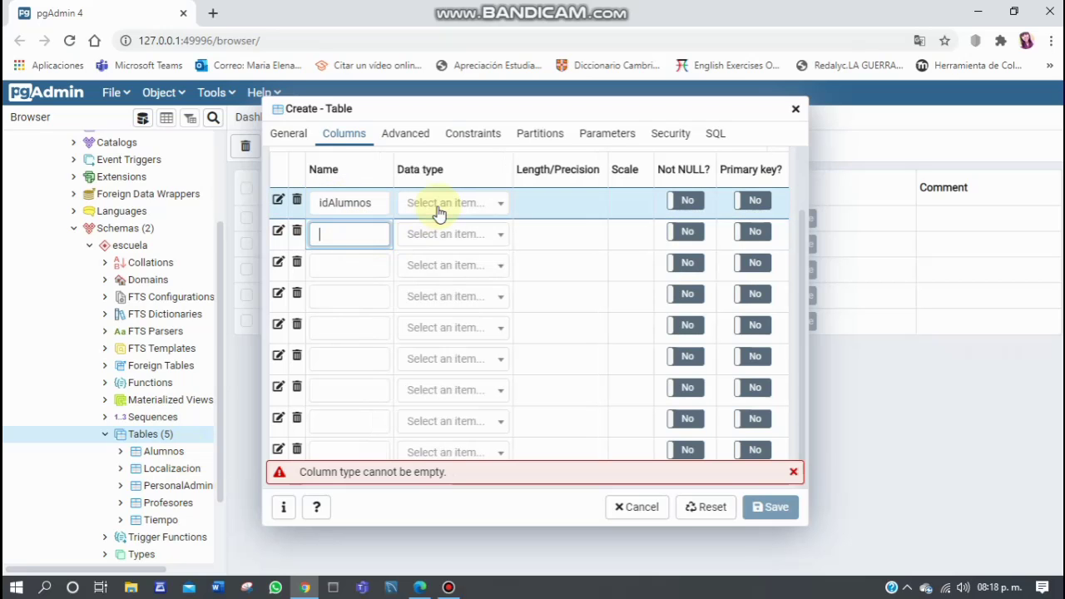
left_click(439, 212)
type("integer")
key("Return")
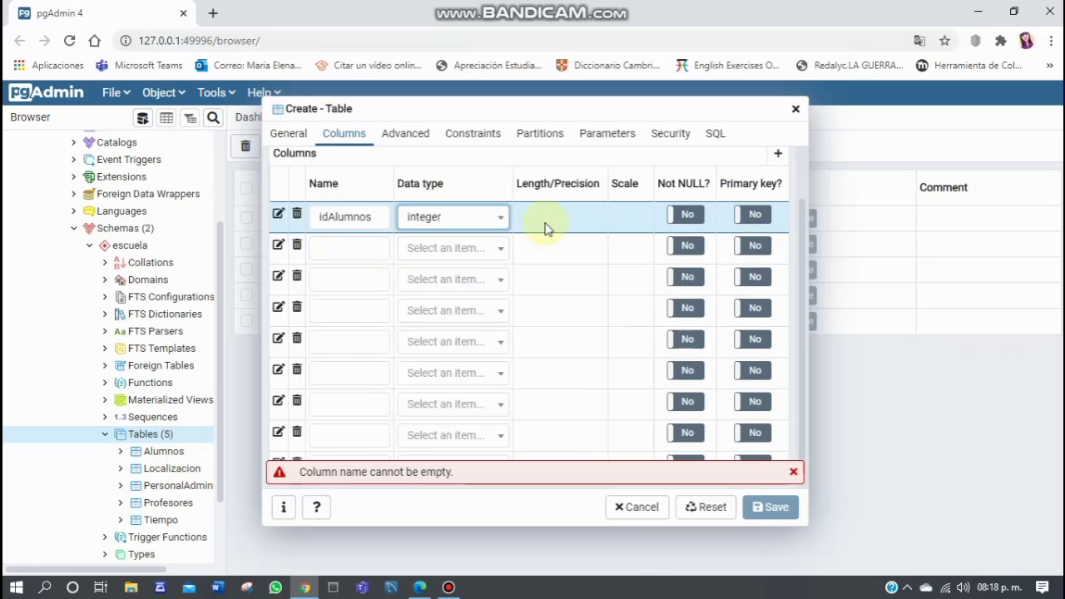
Enable Not NULL for the first eight columns of the table.
left_click(688, 218)
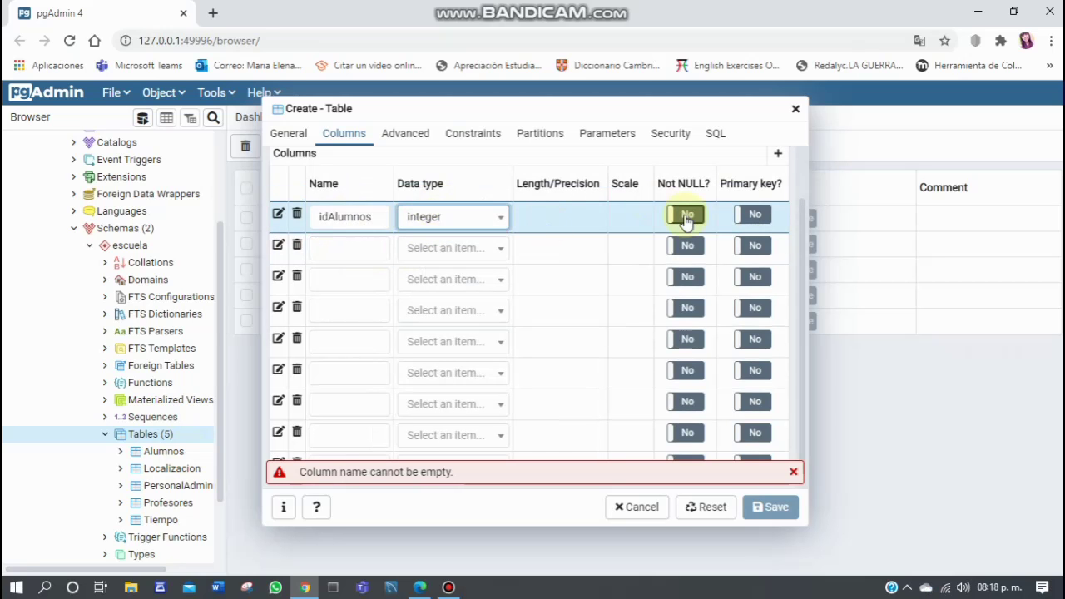
left_click(688, 278)
left_click(688, 283)
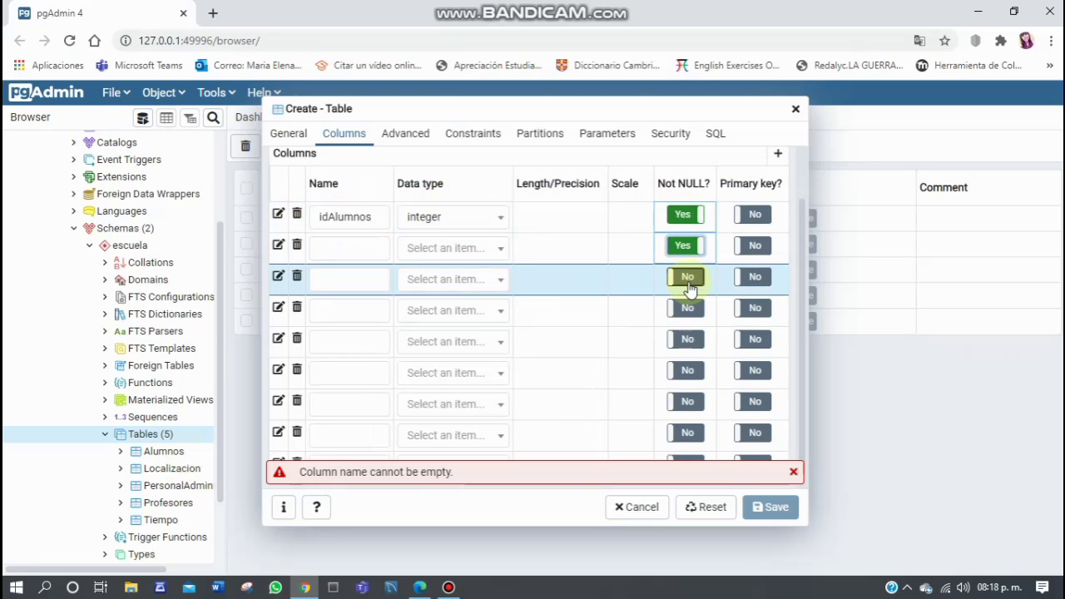
left_click(688, 308)
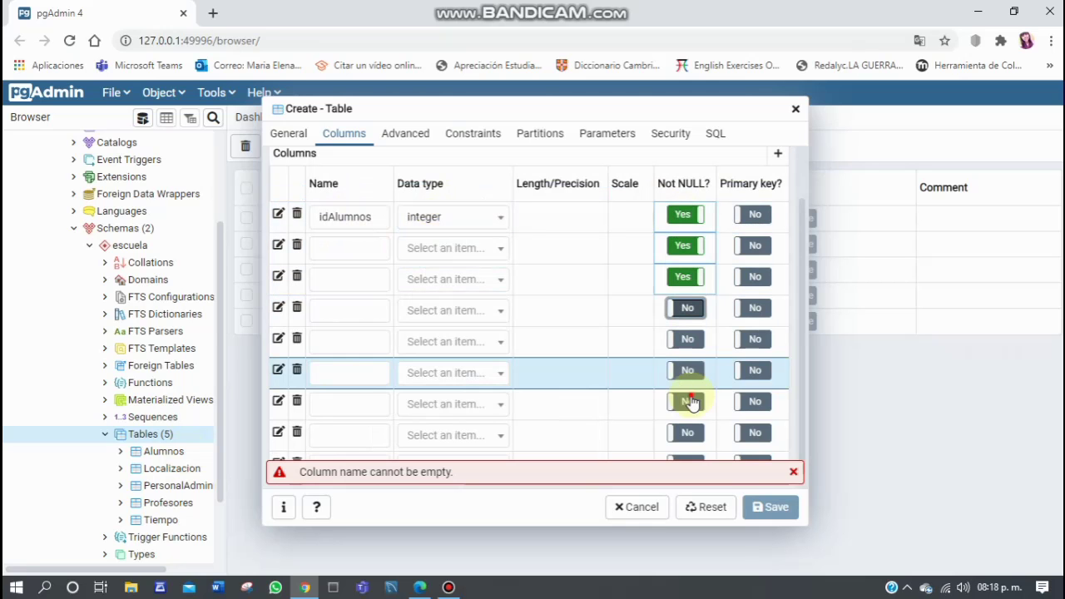
left_click(687, 371)
left_click(687, 435)
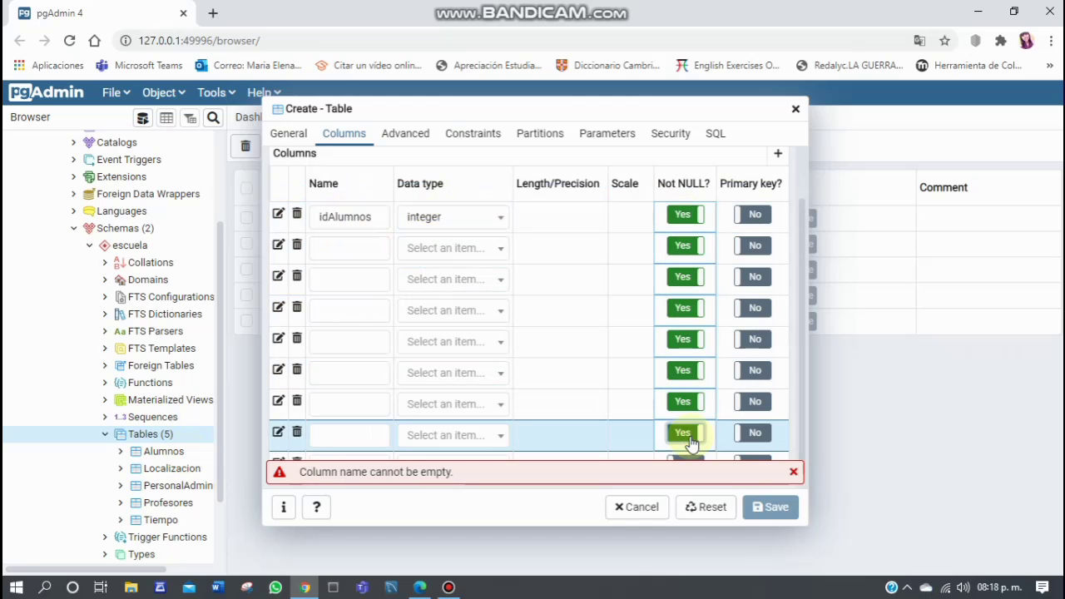
Name the second column idLocalizacion and give it data type integer.
left_click(348, 246)
left_click(350, 243)
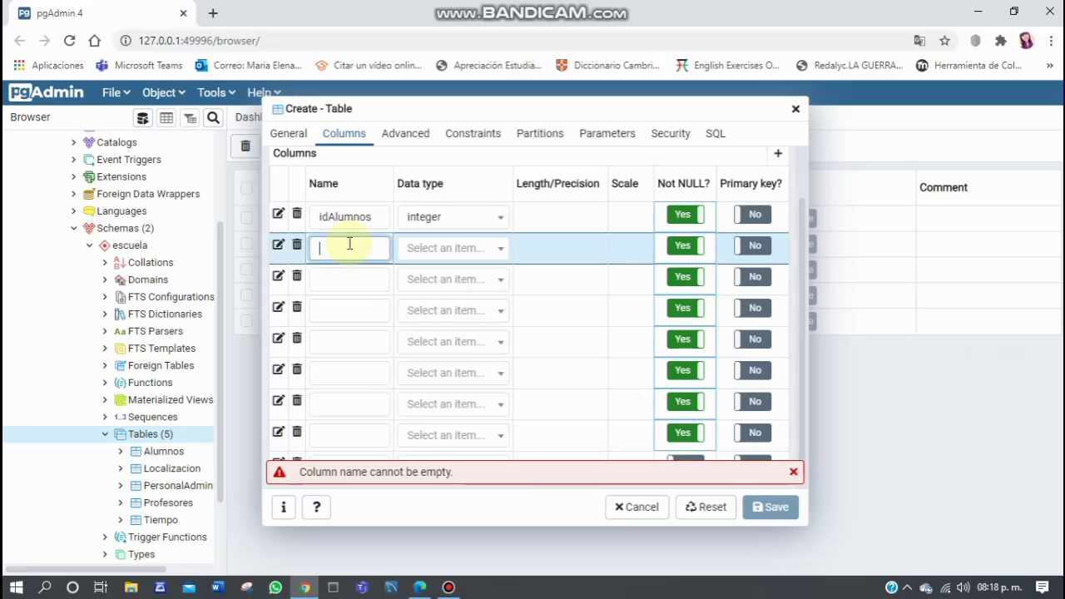
type("id")
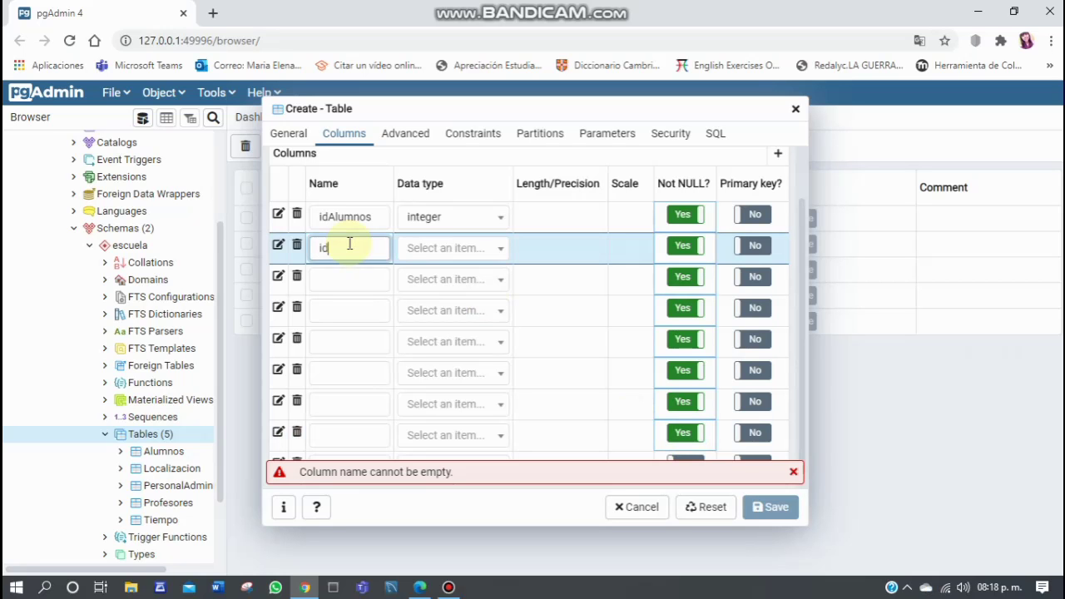
type("Localizacion")
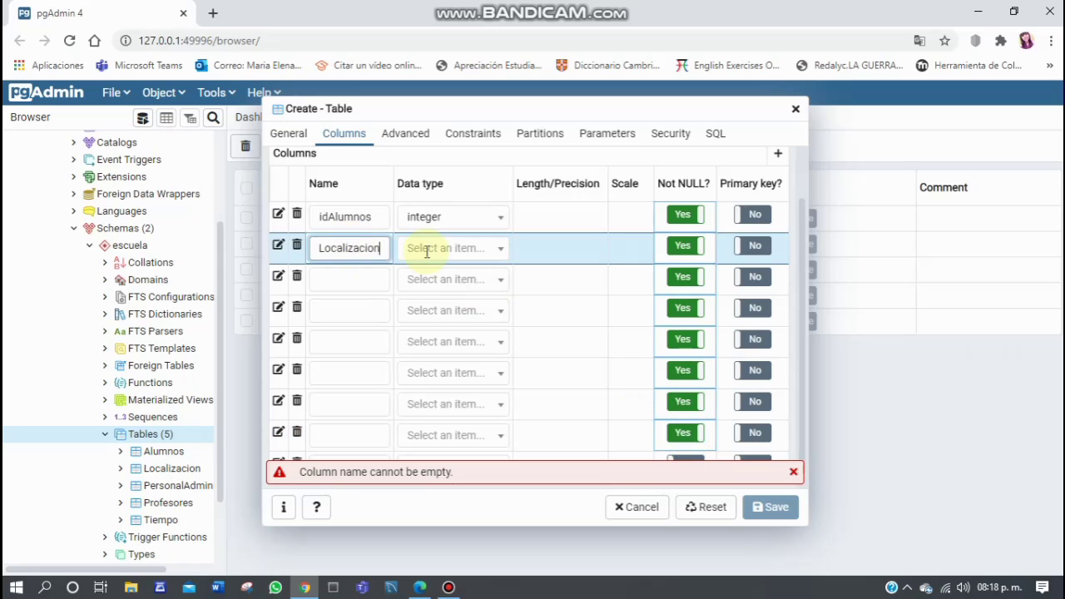
left_click(428, 259)
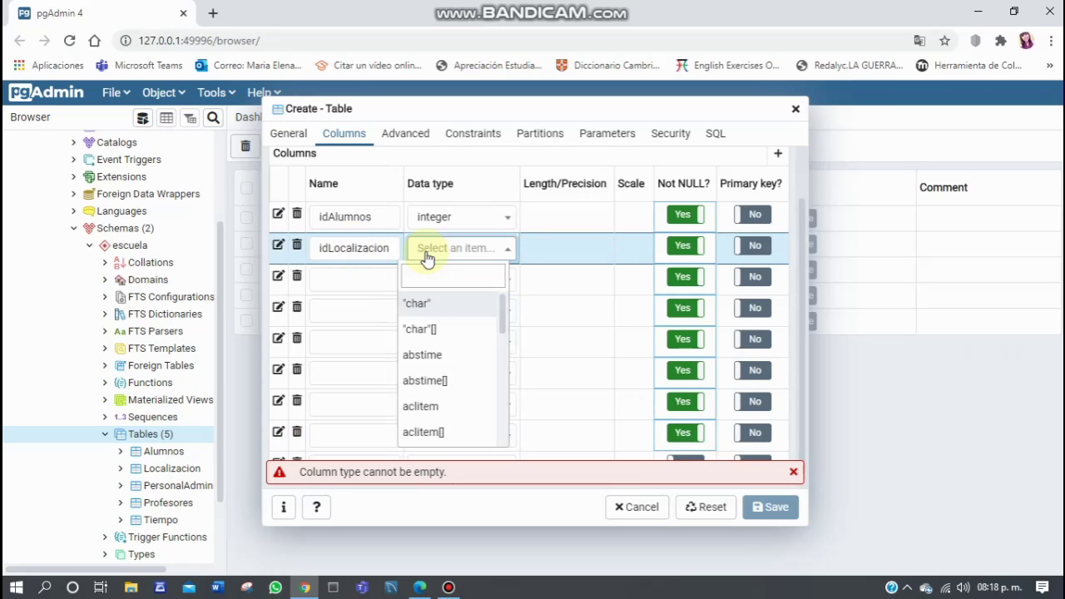
type("integer")
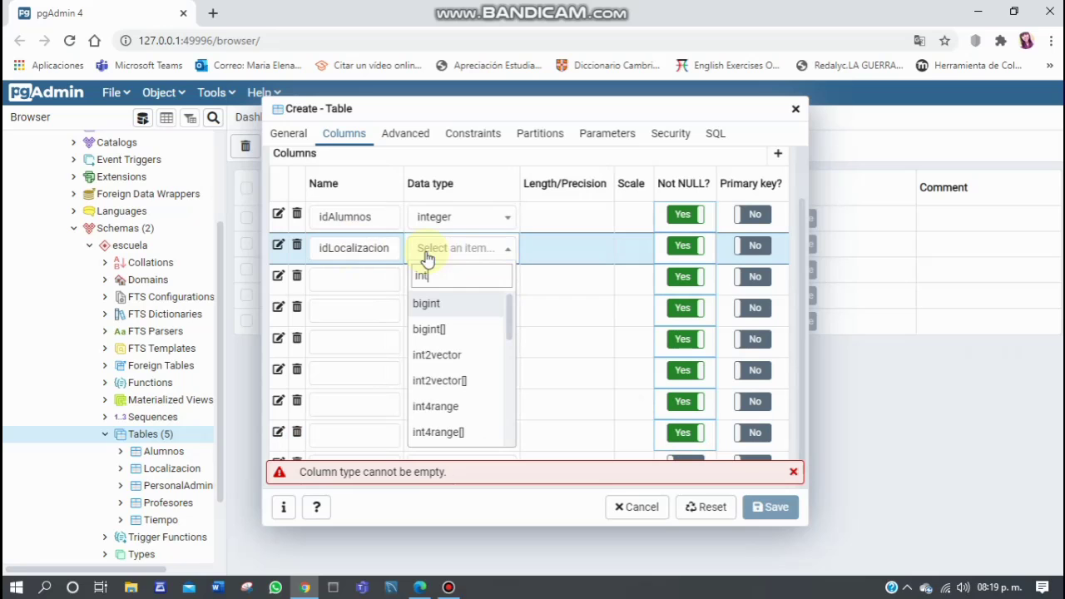
Name the third column idPA and give it data type integer.
left_click(372, 285)
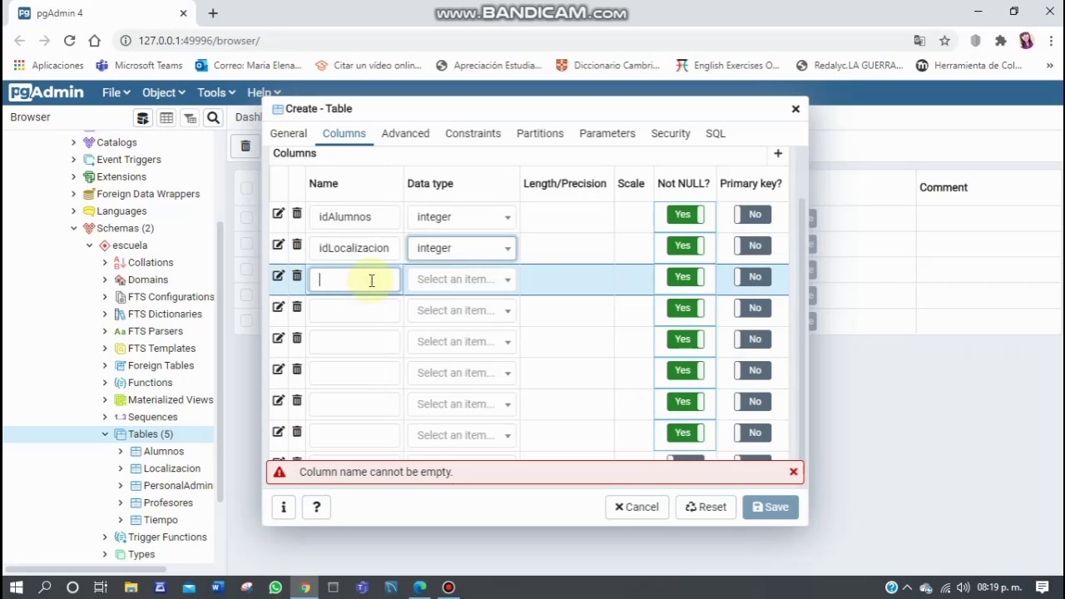
type("idPA")
left_click(442, 283)
type("nte")
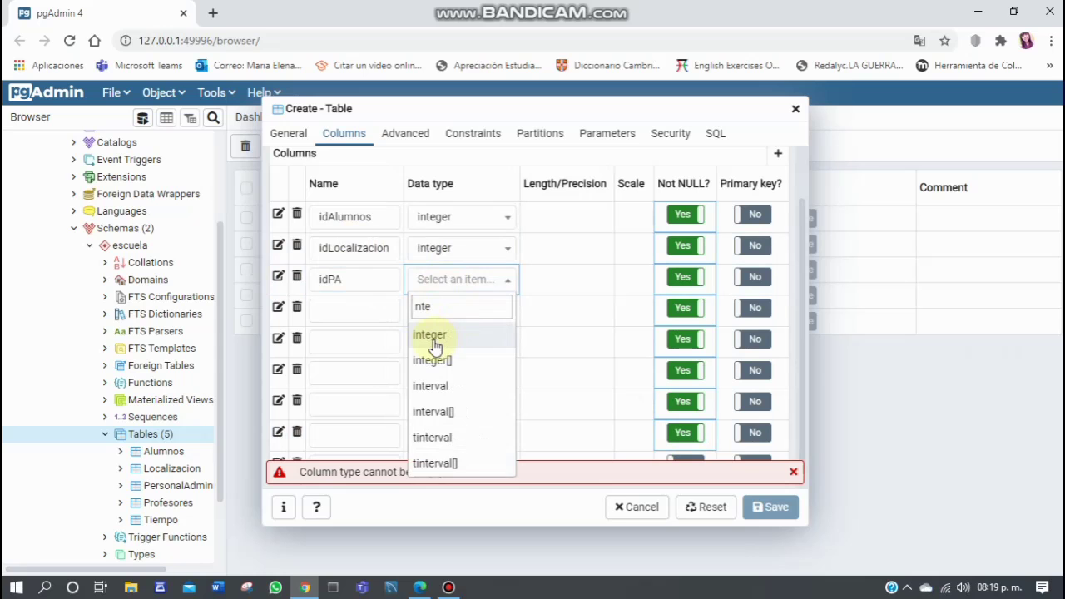
left_click(436, 347)
Name the fourth column idProf and give it data type integer.
type("idProf")
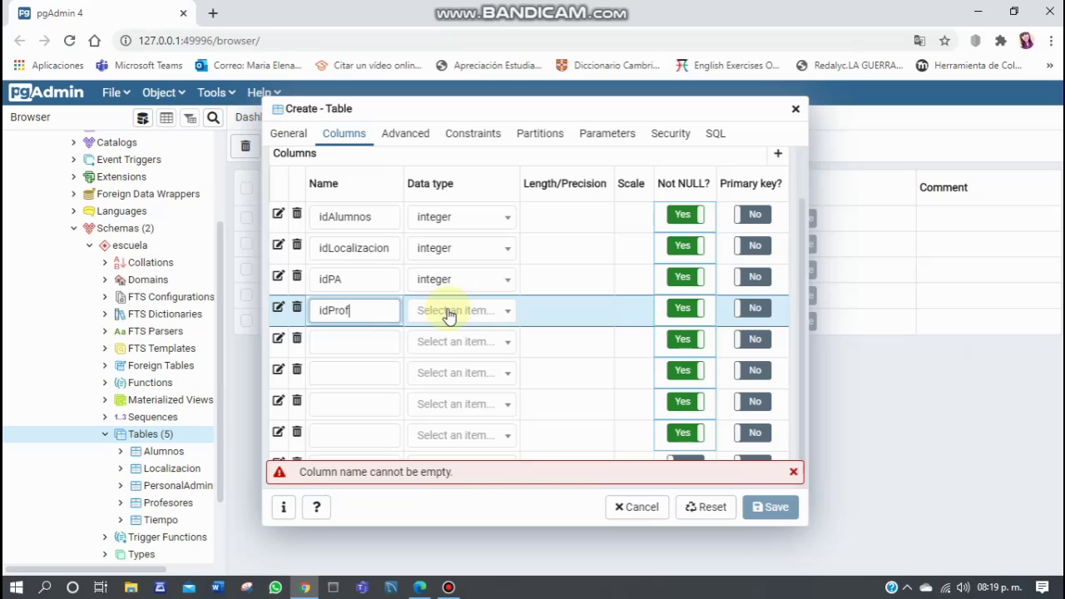
left_click(448, 315)
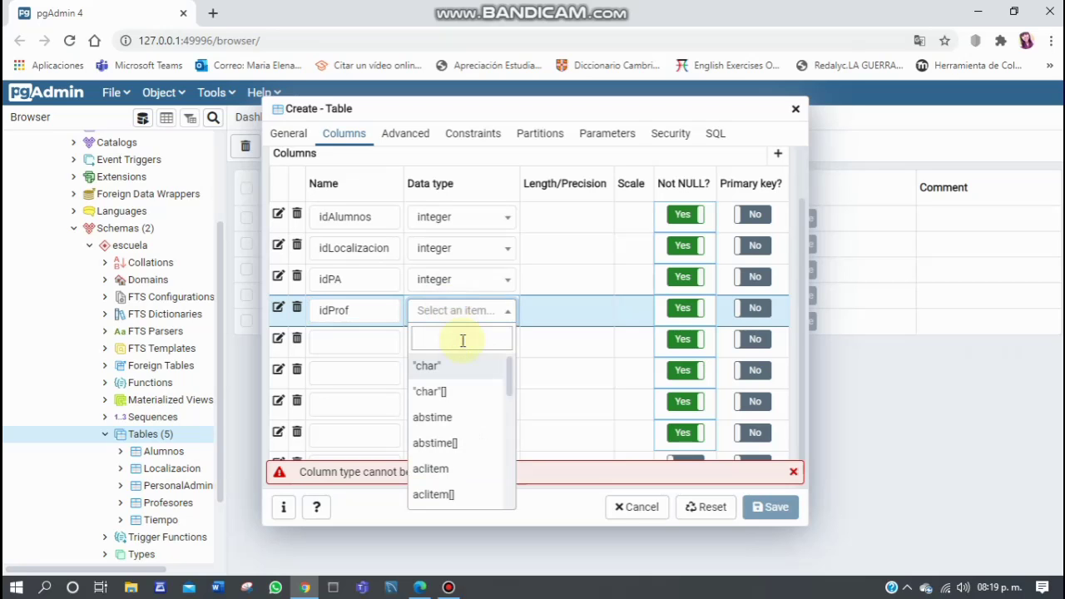
type("inte")
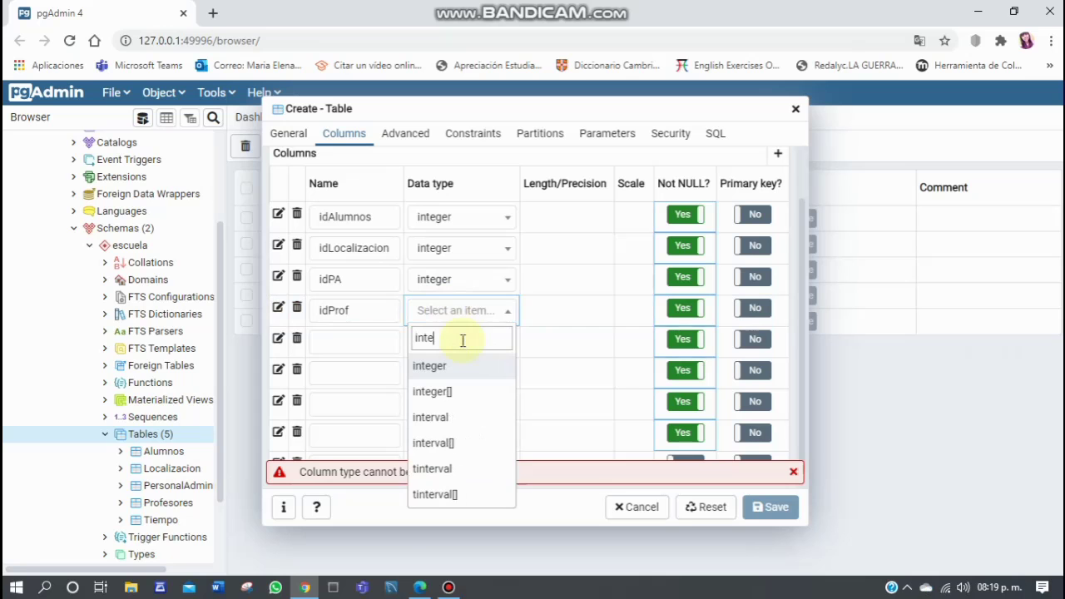
key("Return")
Name the fifth column idTiempo and give it data type integer.
left_click(380, 342)
type("idTiempo")
left_click(449, 342)
type("t")
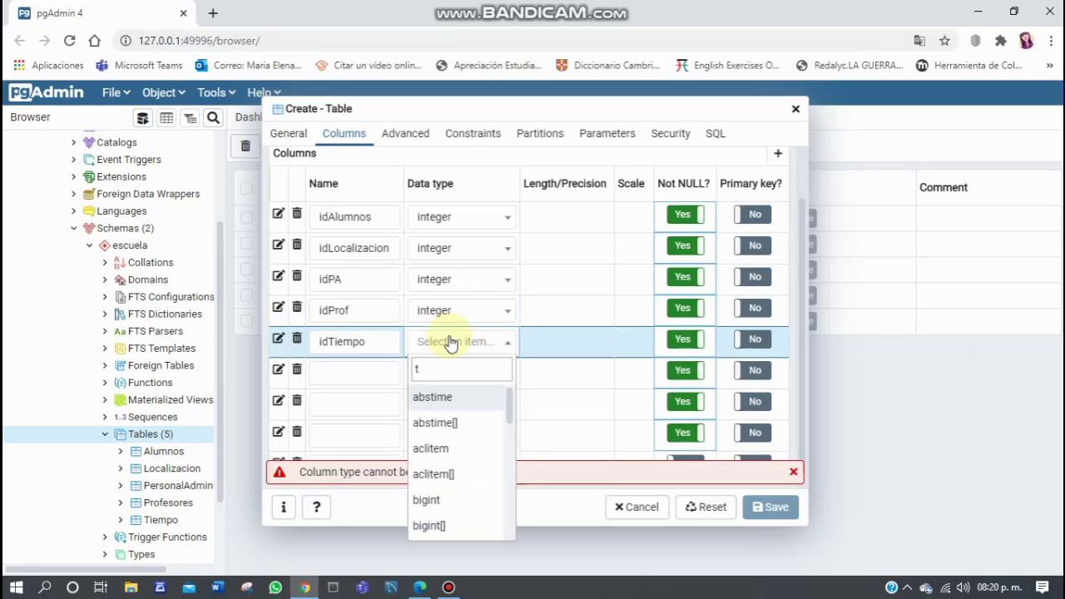
type("nte")
key("Return")
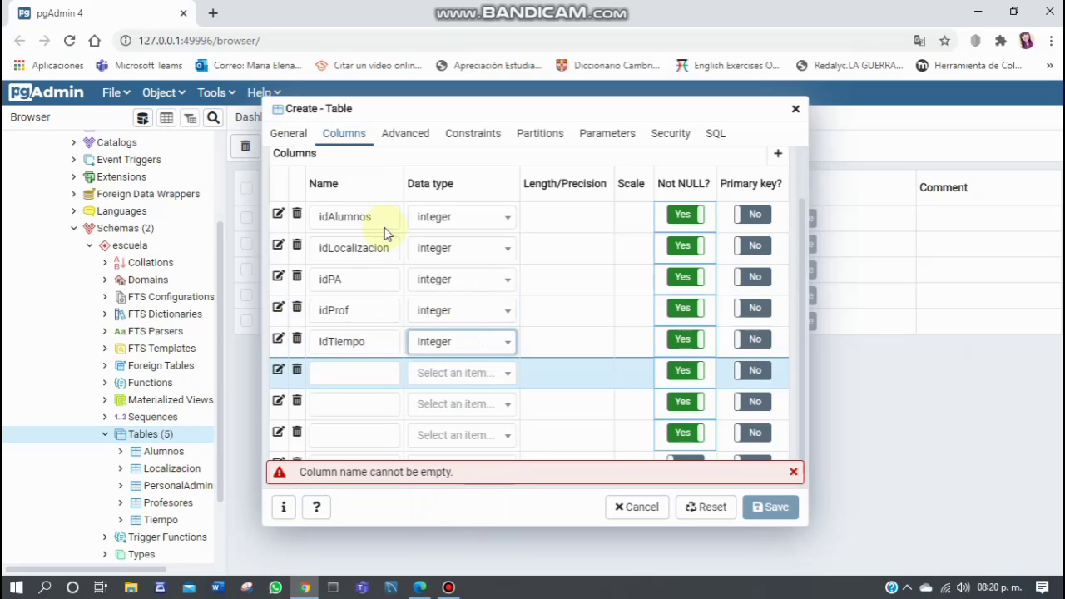
Name the sixth column cantidadA and give it data type integer.
left_click(360, 373)
type("ca")
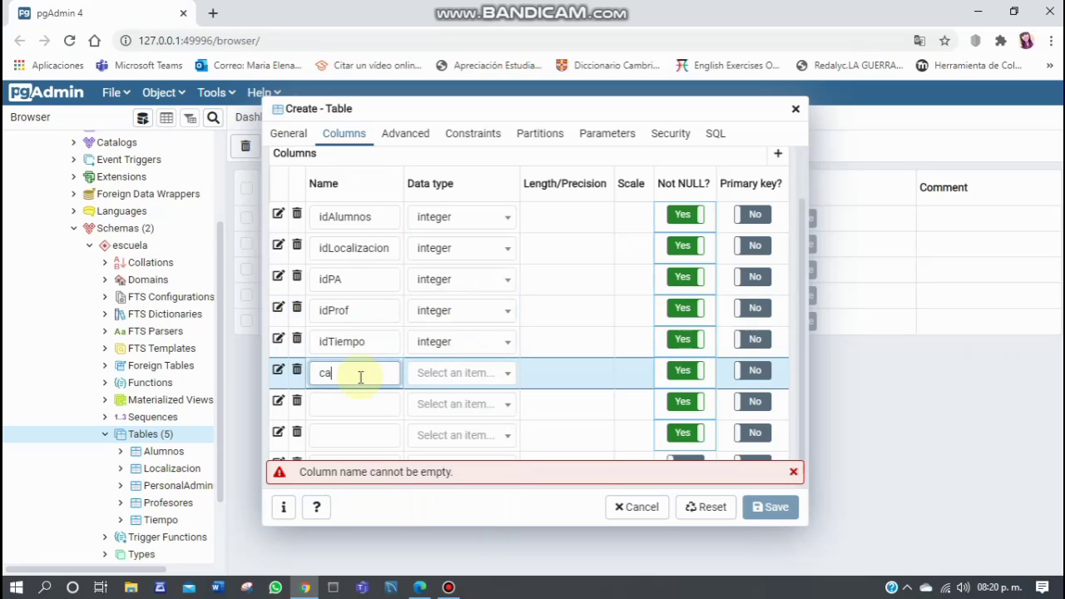
type("ntidadA")
left_click(435, 381)
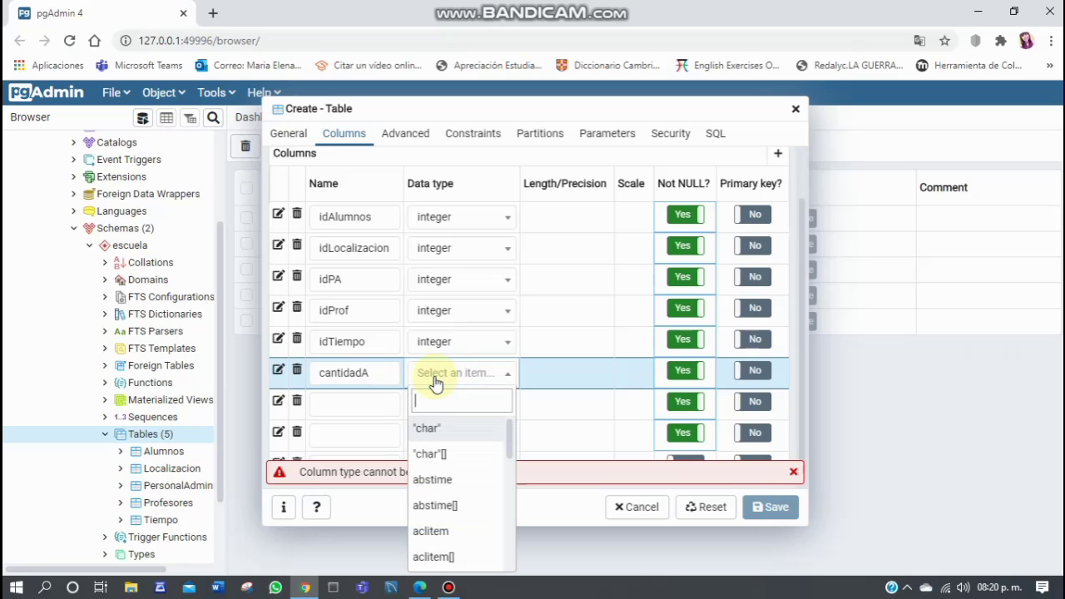
type("inte")
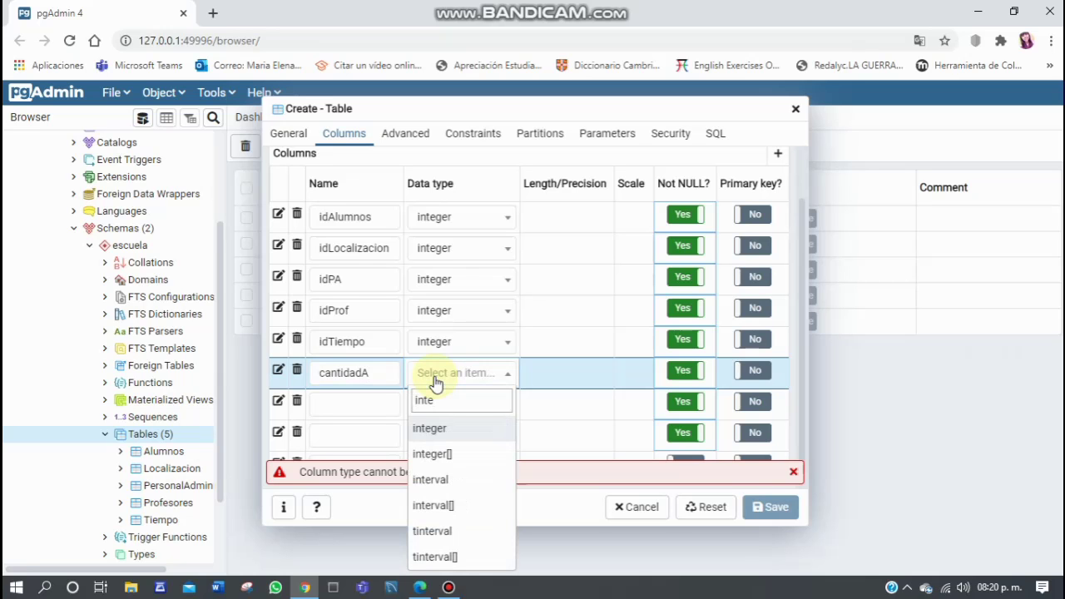
Name the seventh column cantidadP and give it data type integer.
left_click(372, 408)
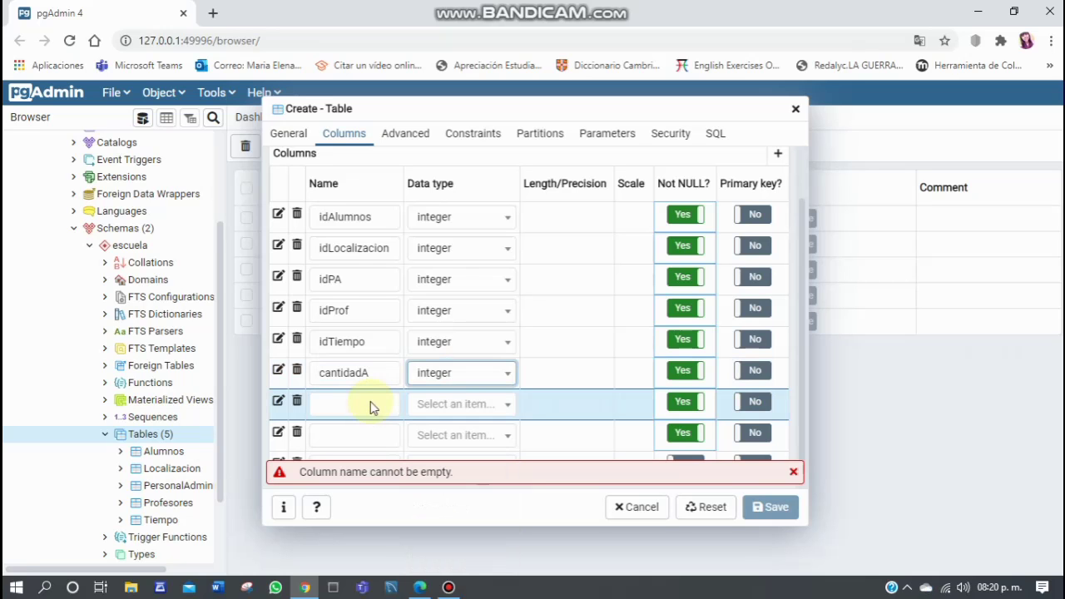
left_click(370, 402)
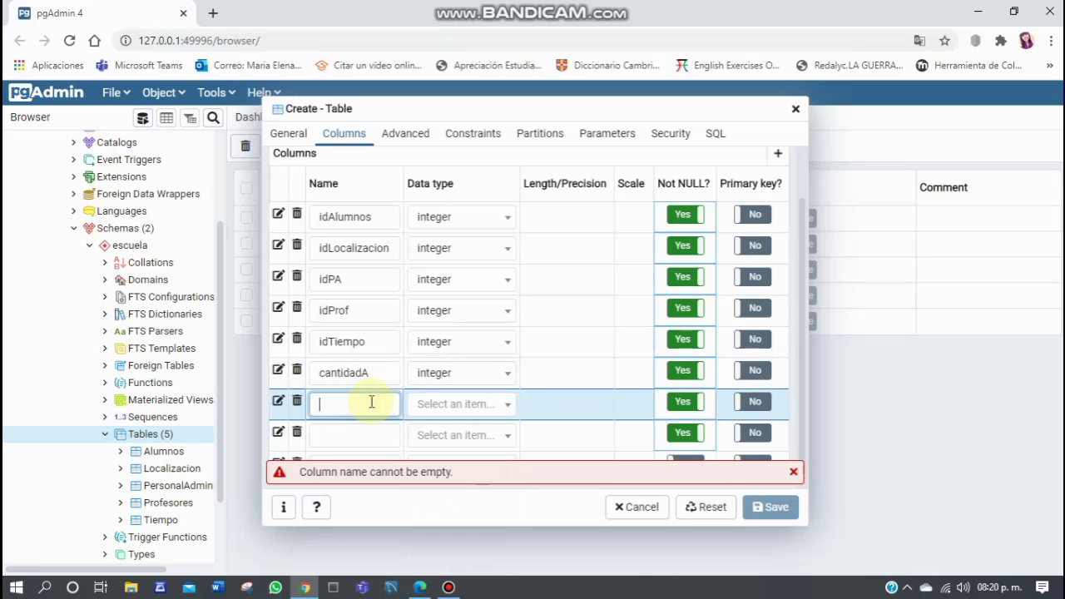
type("cantidadP")
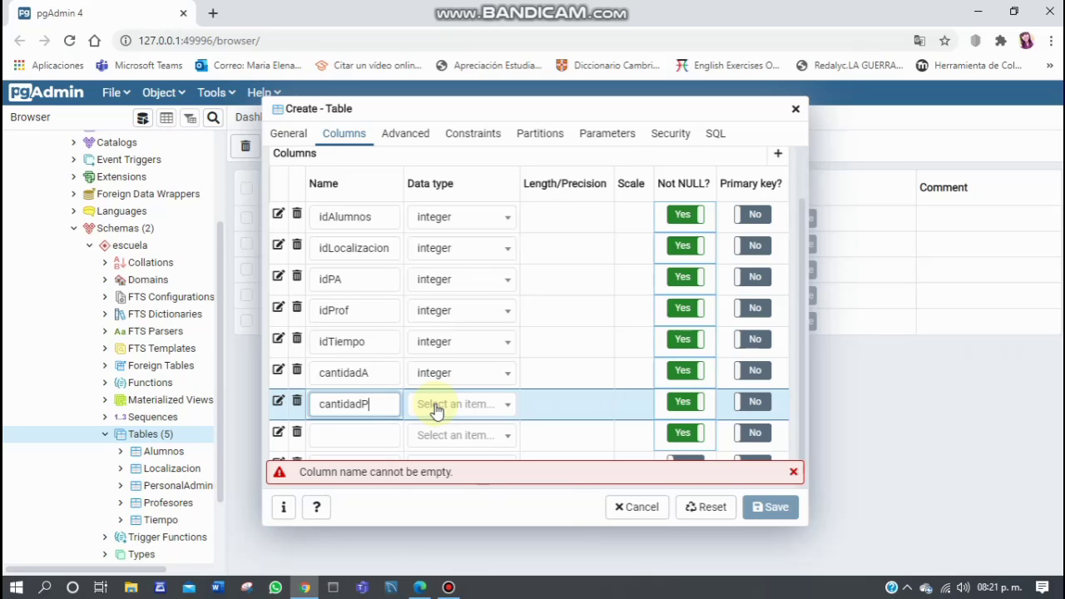
left_click(435, 408)
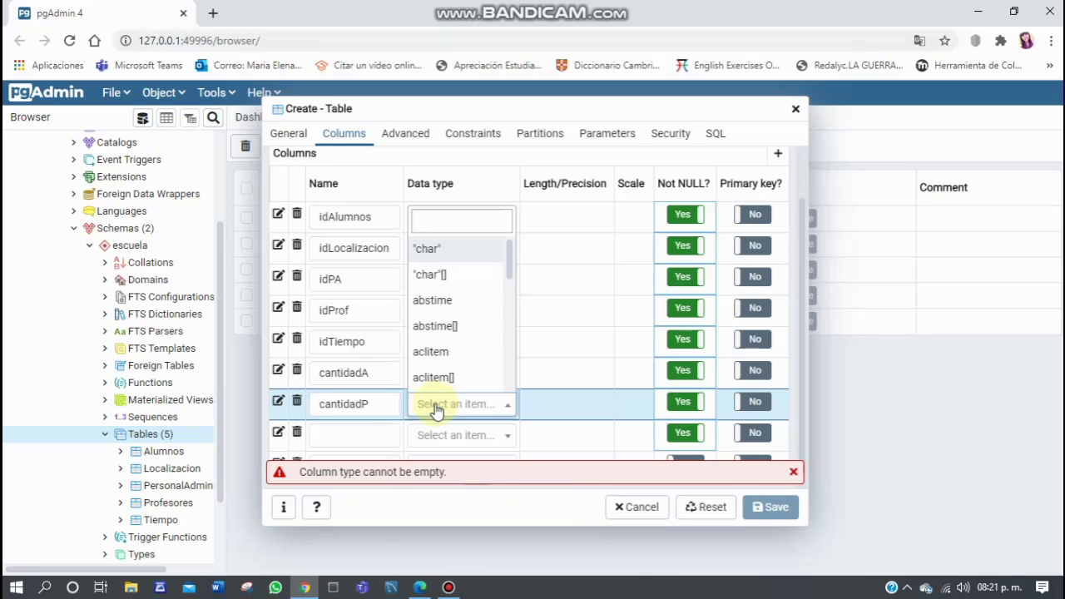
type("integer")
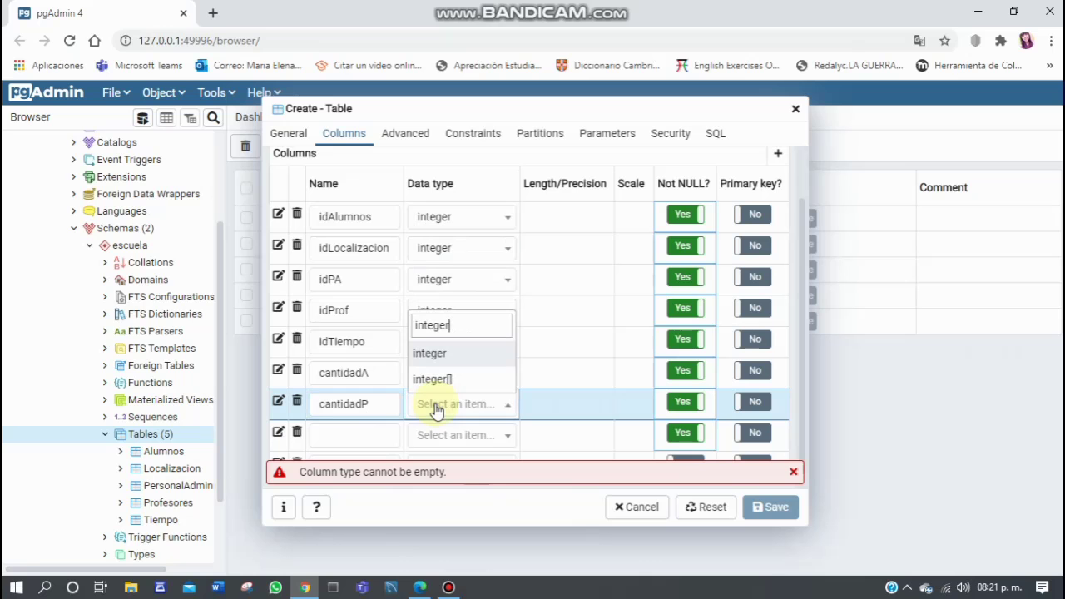
left_click(437, 351)
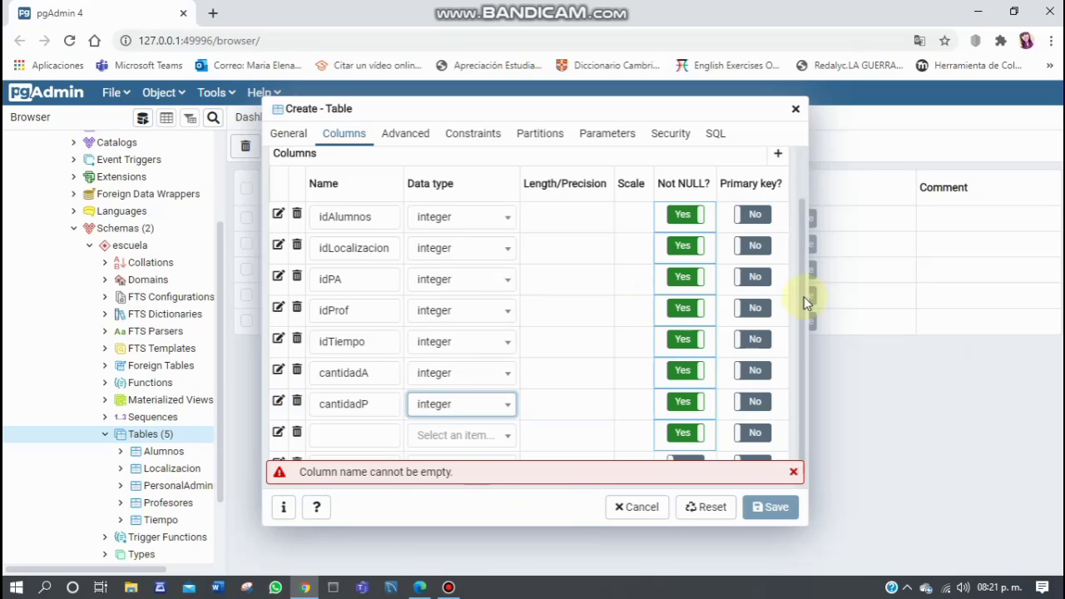
Name the eighth column cantidadPA and give it data type integer.
scroll(439, 348, "down", 1)
left_click(358, 421)
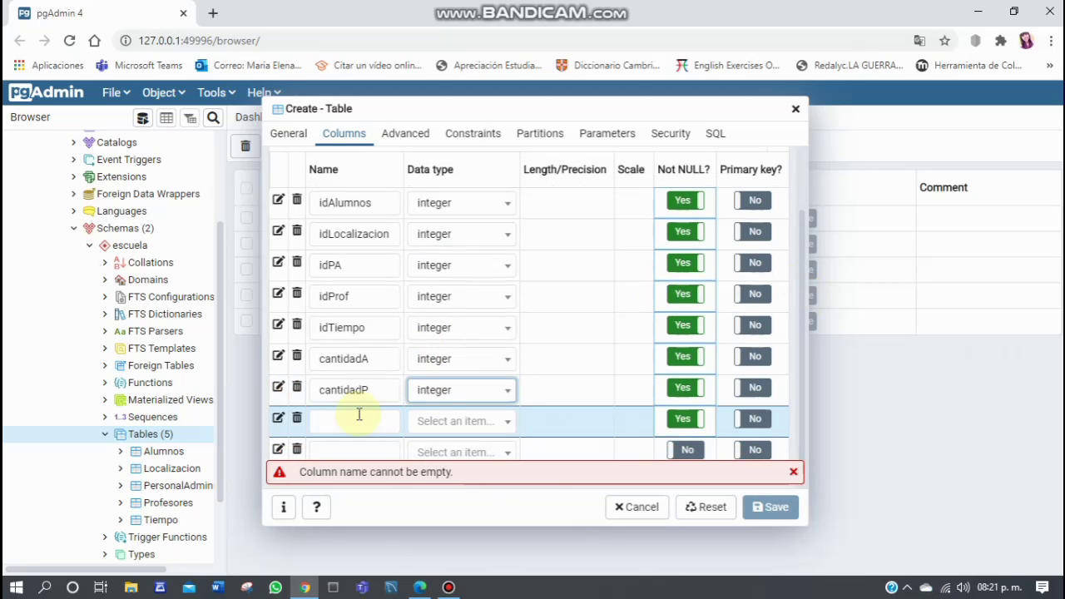
type("cantidadPA")
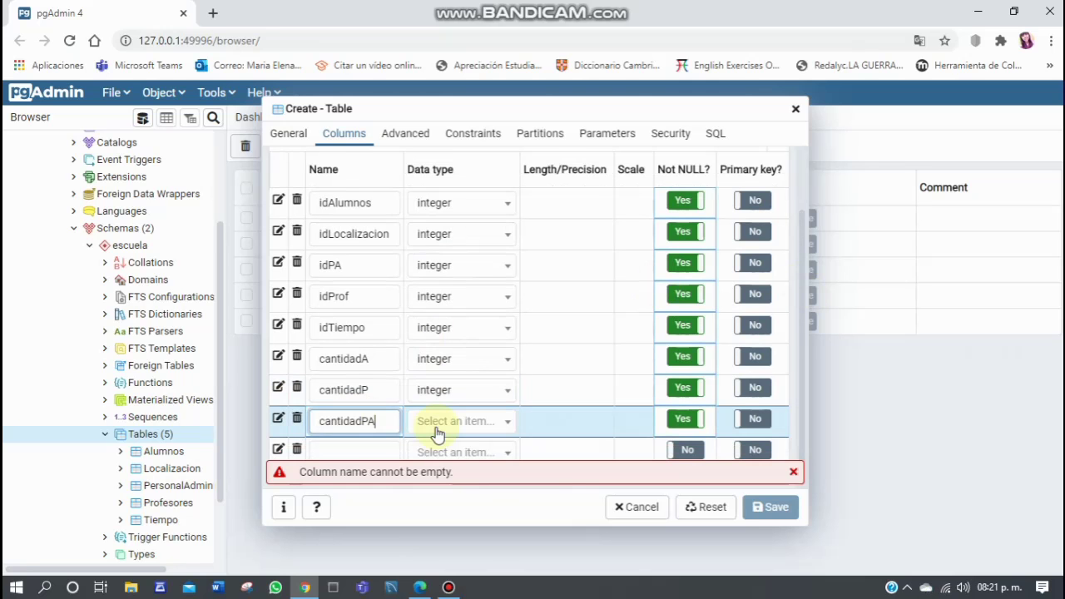
left_click(437, 430)
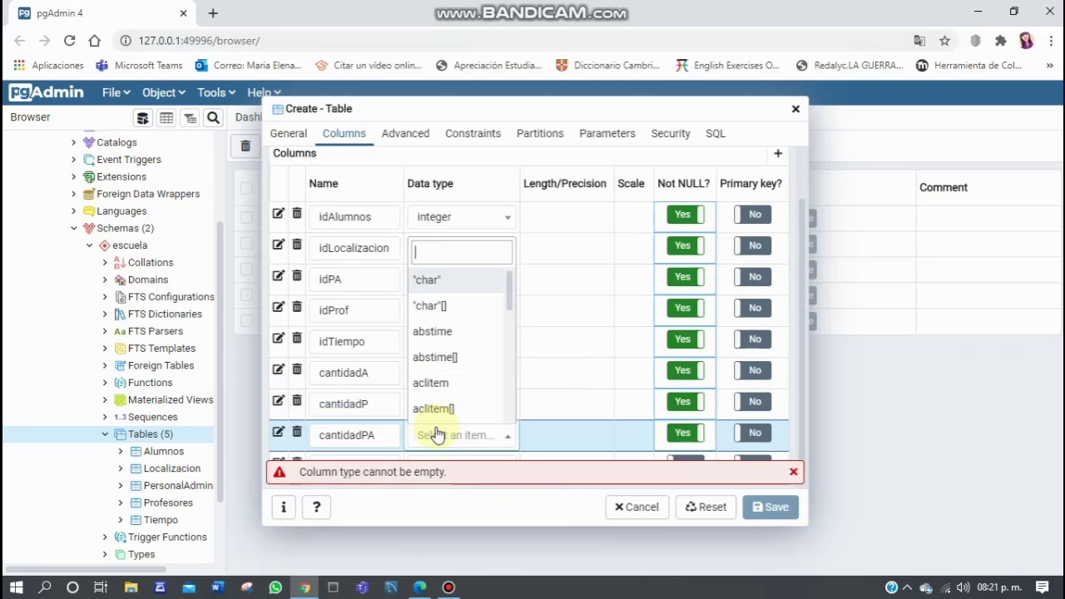
type("inte")
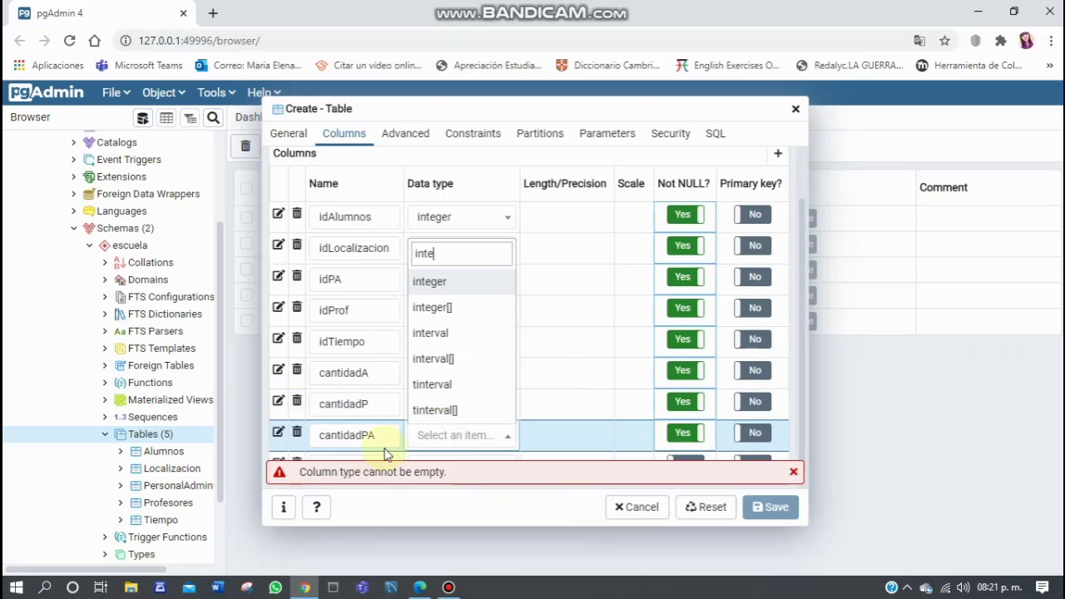
key("Return")
Name the ninth column cantidadEgreso, give it data type integer and make it Not NULL.
left_click(378, 450)
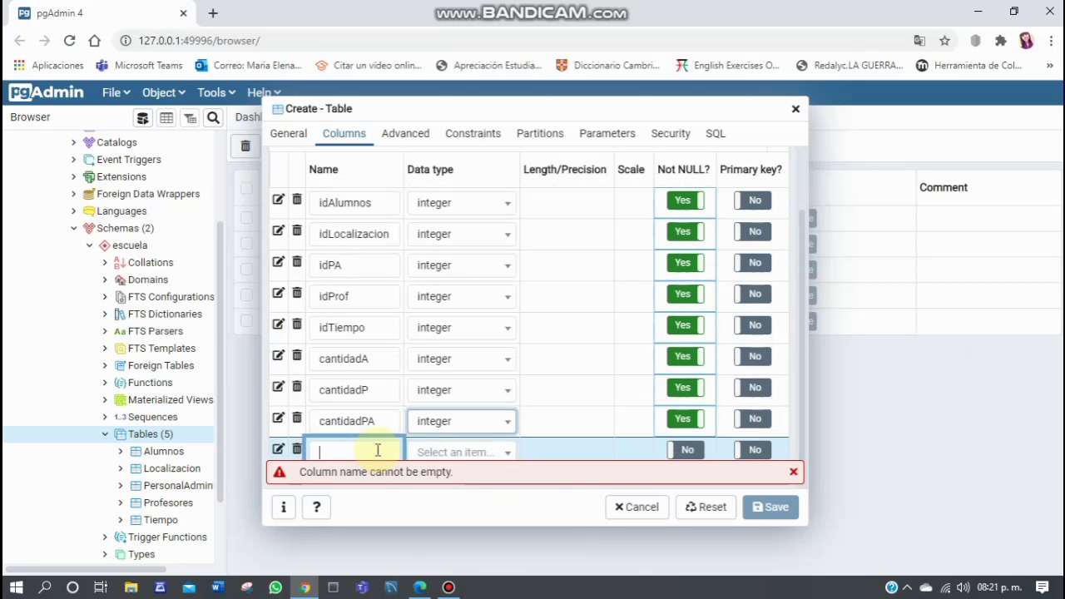
type("c")
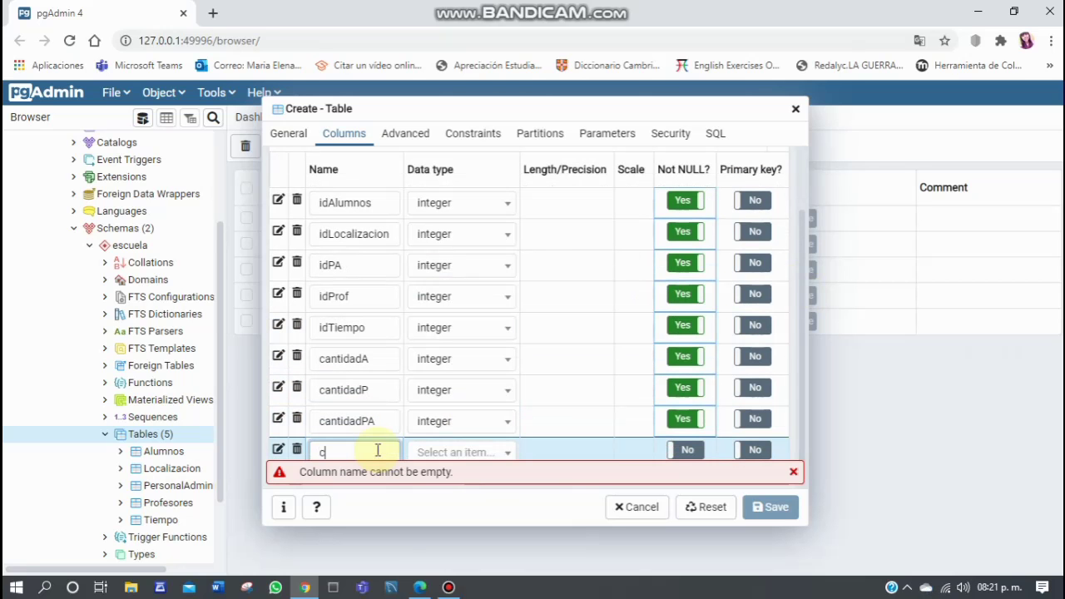
type("antidadEgreso")
left_click(498, 469)
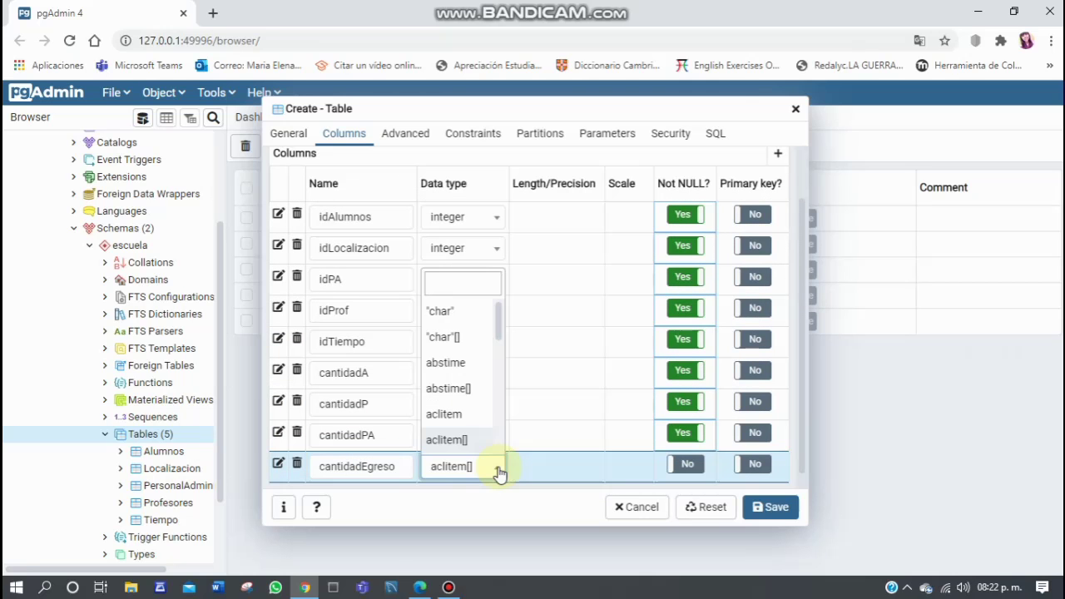
left_click(499, 473)
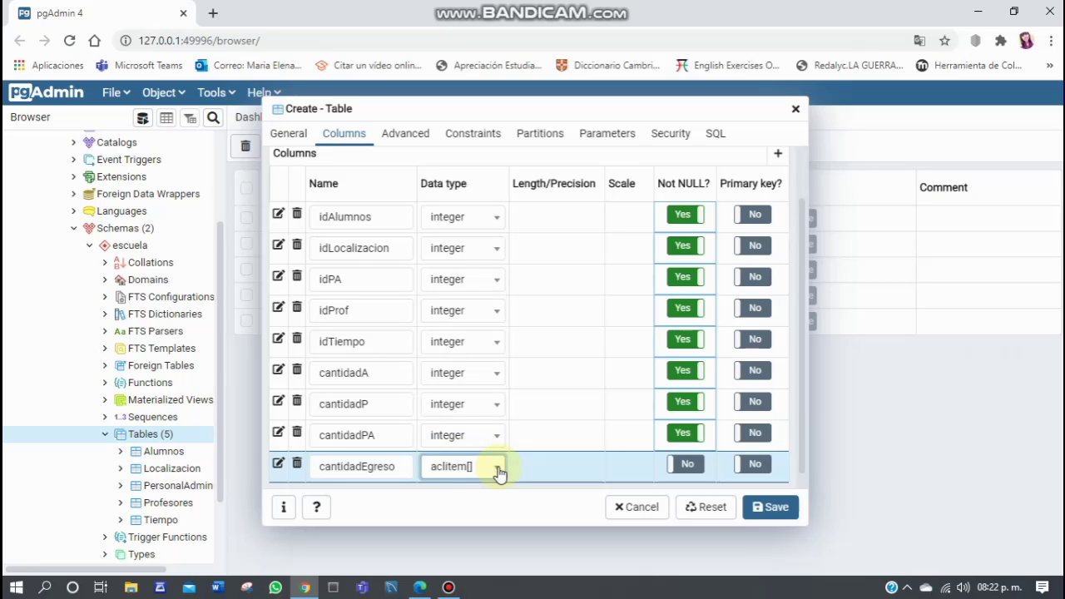
left_click(499, 473)
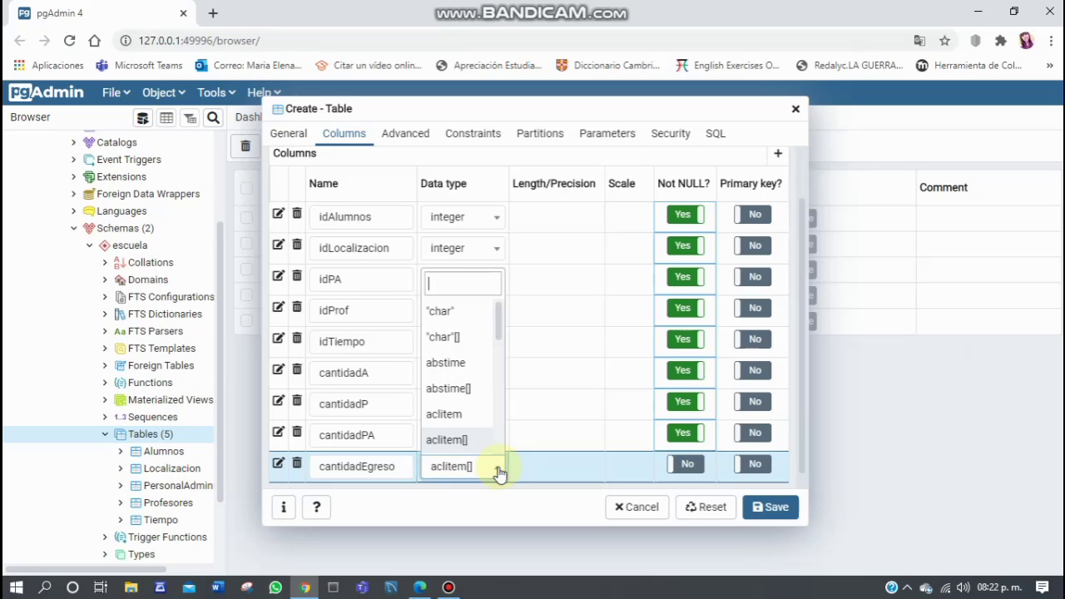
scroll(497, 469, "down", 1)
type("inte")
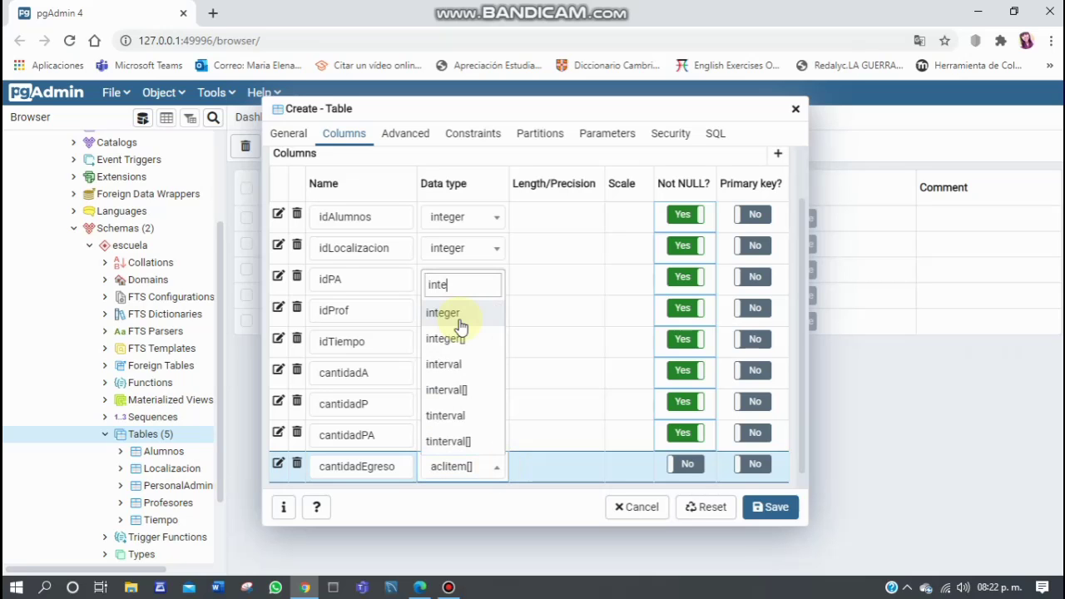
left_click(458, 313)
Add a tenth column named cantidadIngreso with data type integer and make it Not NULL.
key("Tab")
type("cantidad")
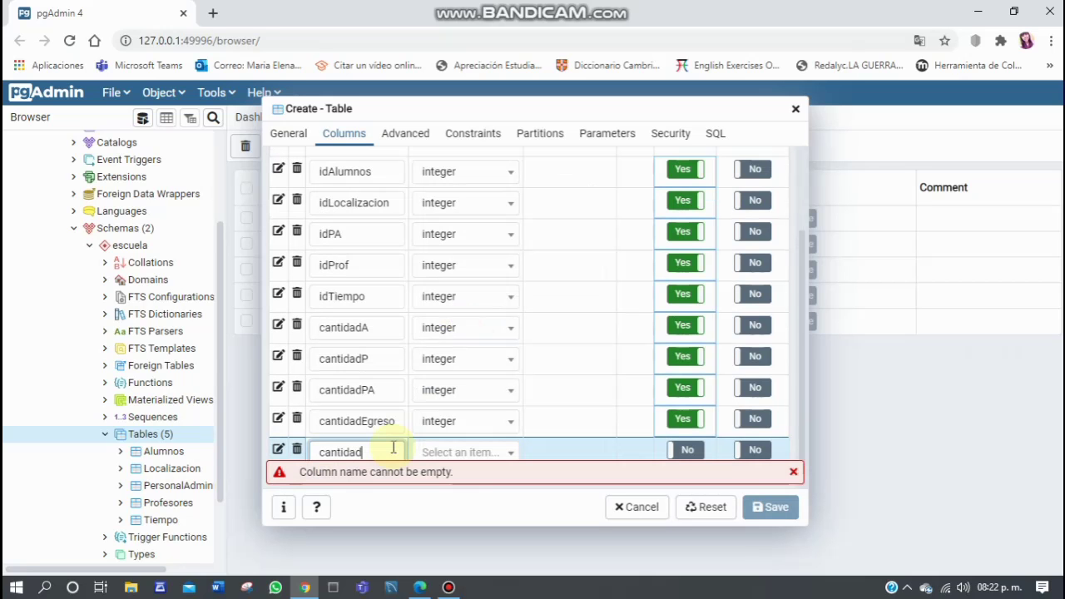
type("Ingreso")
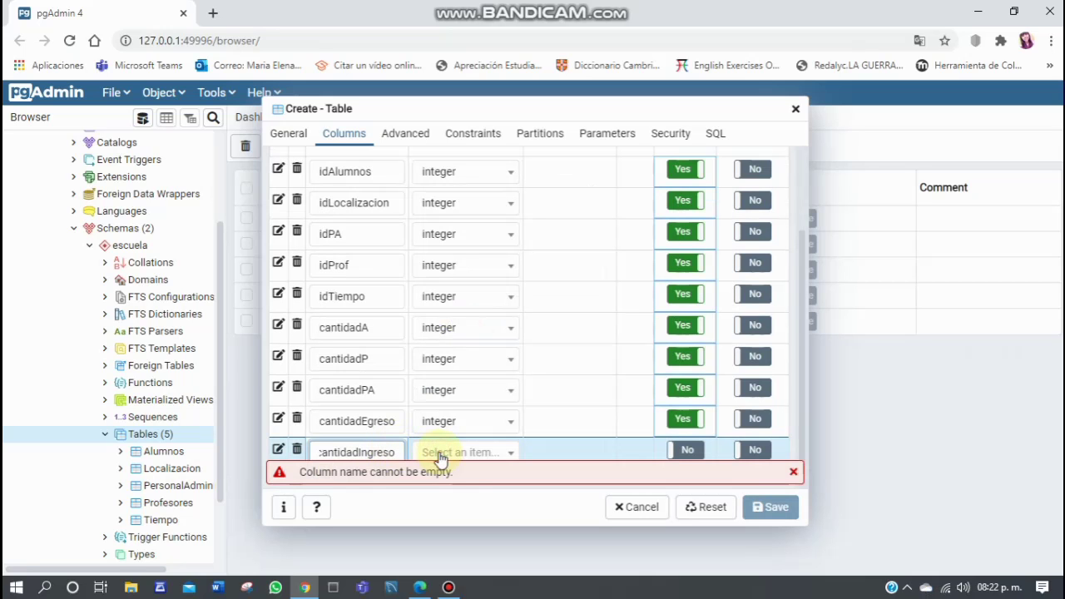
left_click(441, 455)
left_click(458, 445)
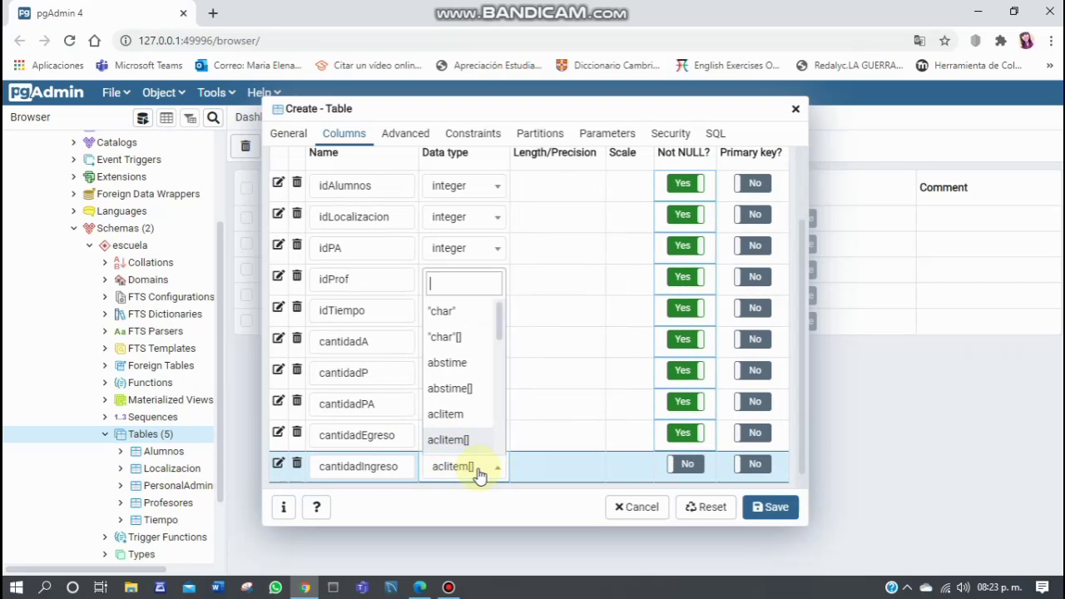
type("i")
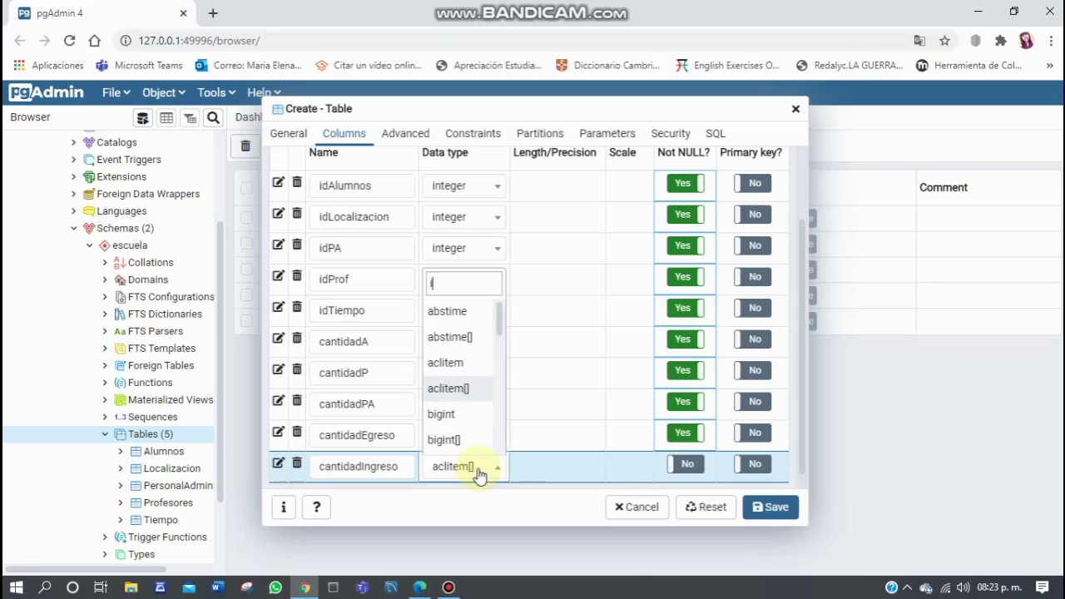
type("nte")
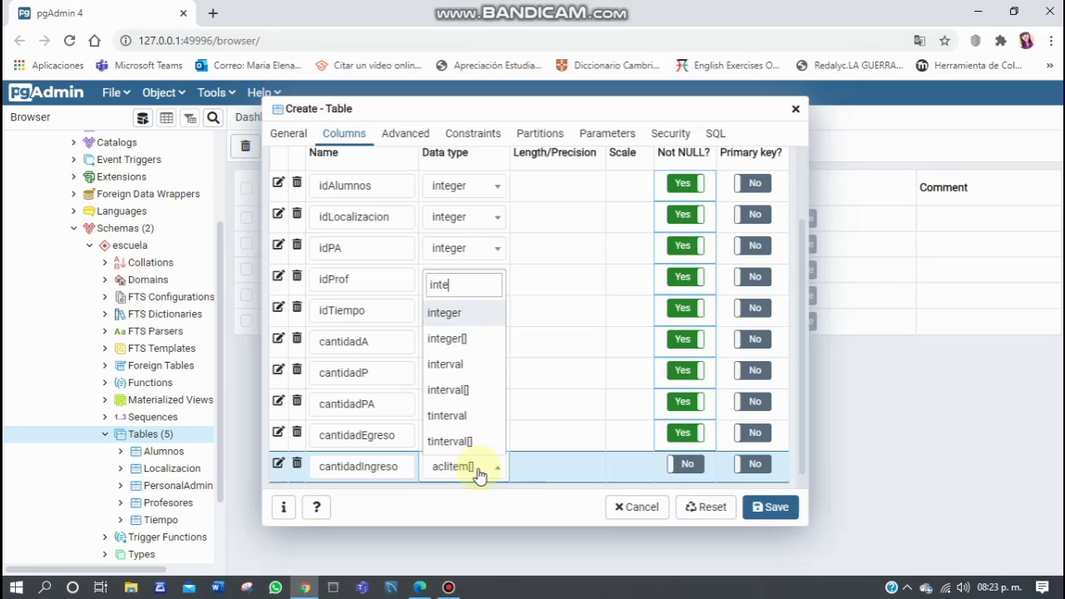
key("Return")
left_click(690, 470)
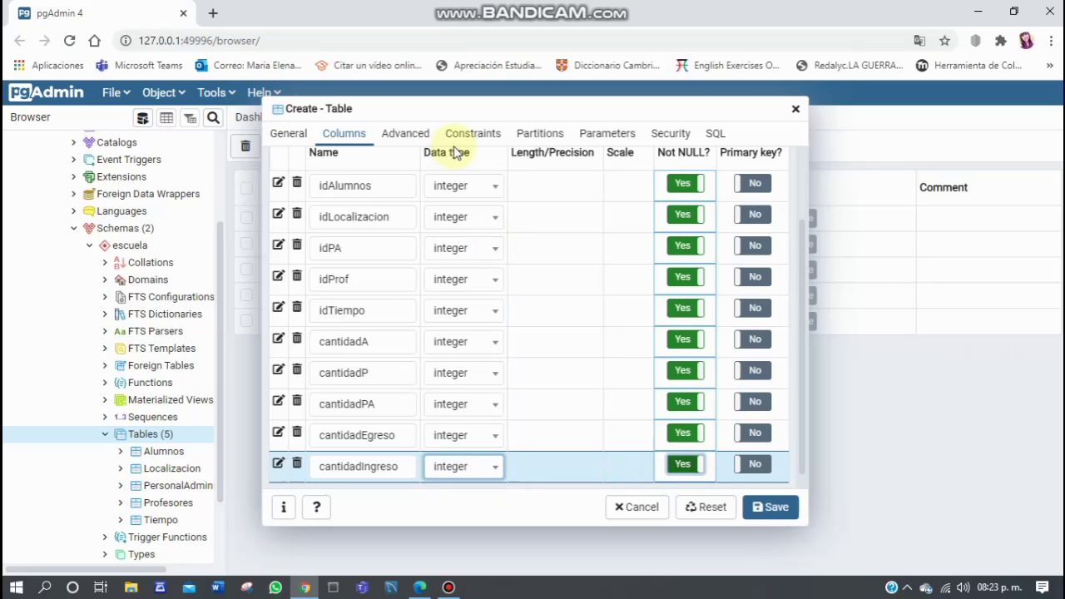
Try to add a primary key constraint named idAlumnos to the table.
left_click(483, 137)
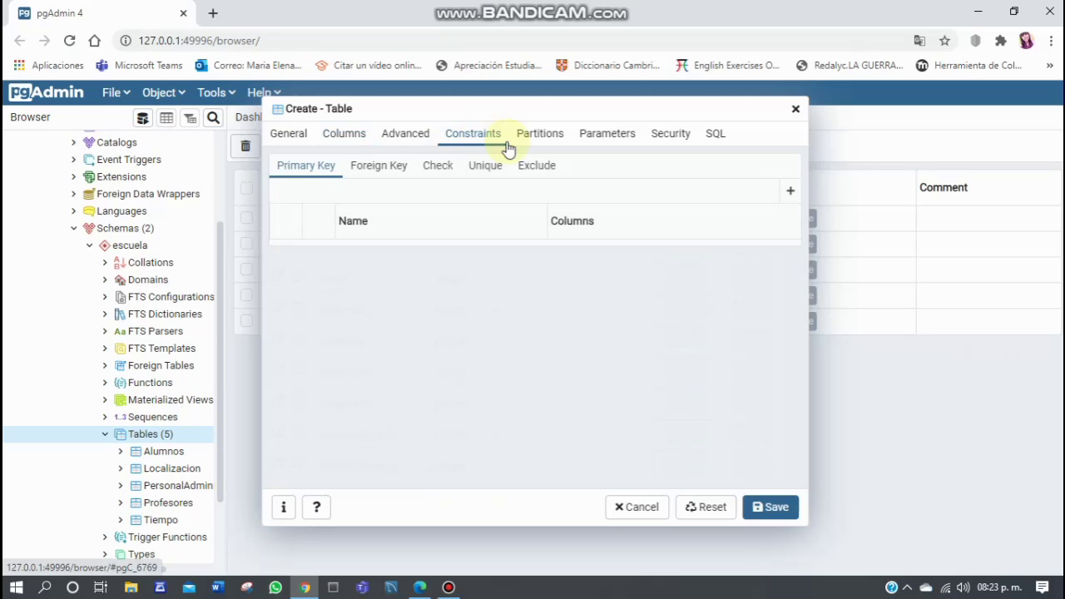
left_click(790, 192)
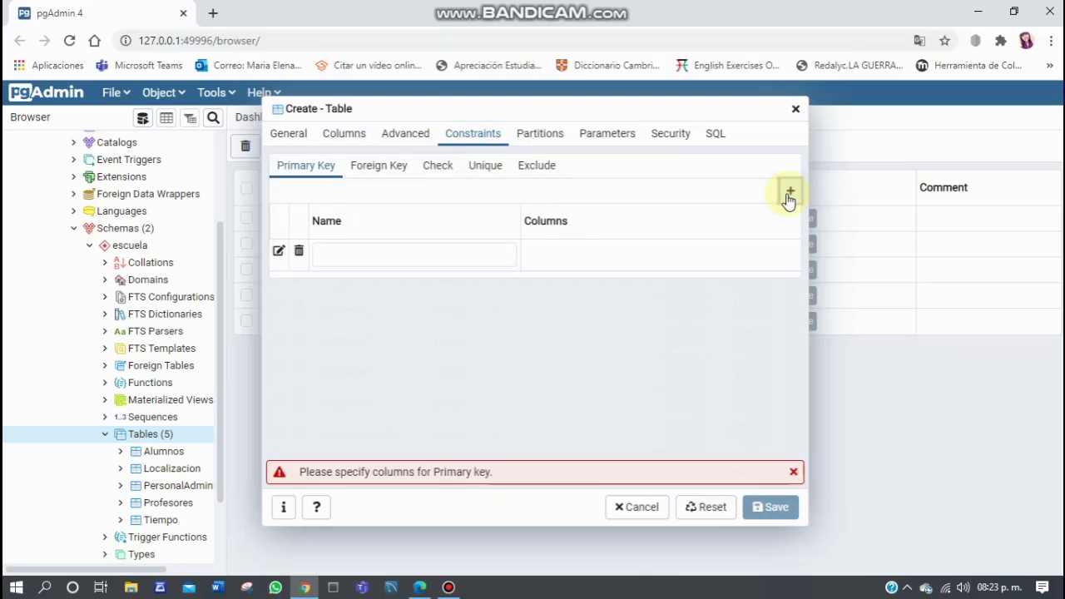
type("idAlumnos")
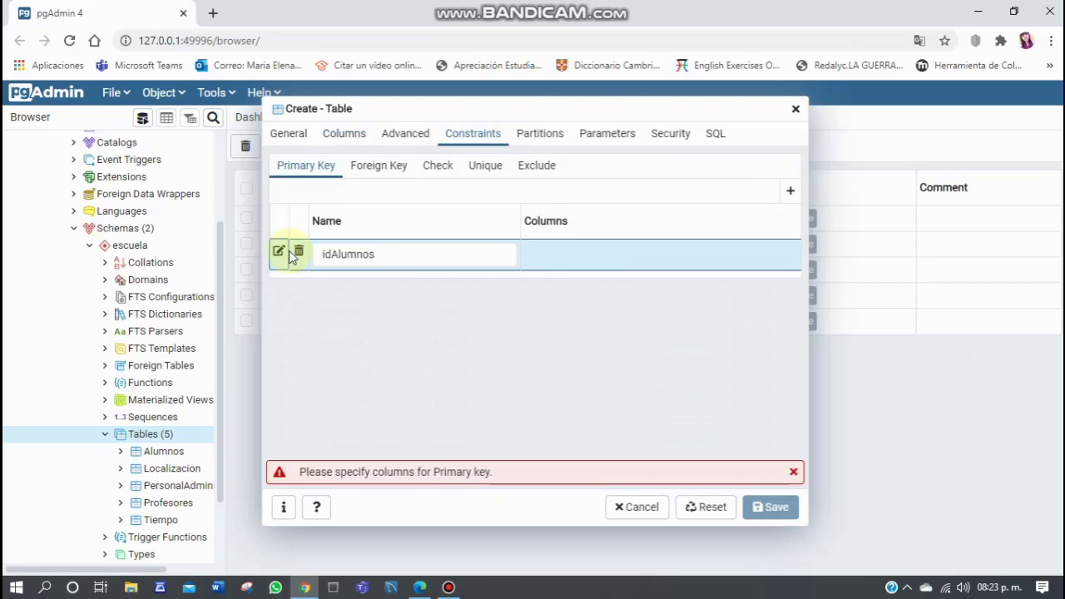
Add five foreign key constraint rows, naming the first idAlumnosFK and deleting the surplus row.
left_click(392, 171)
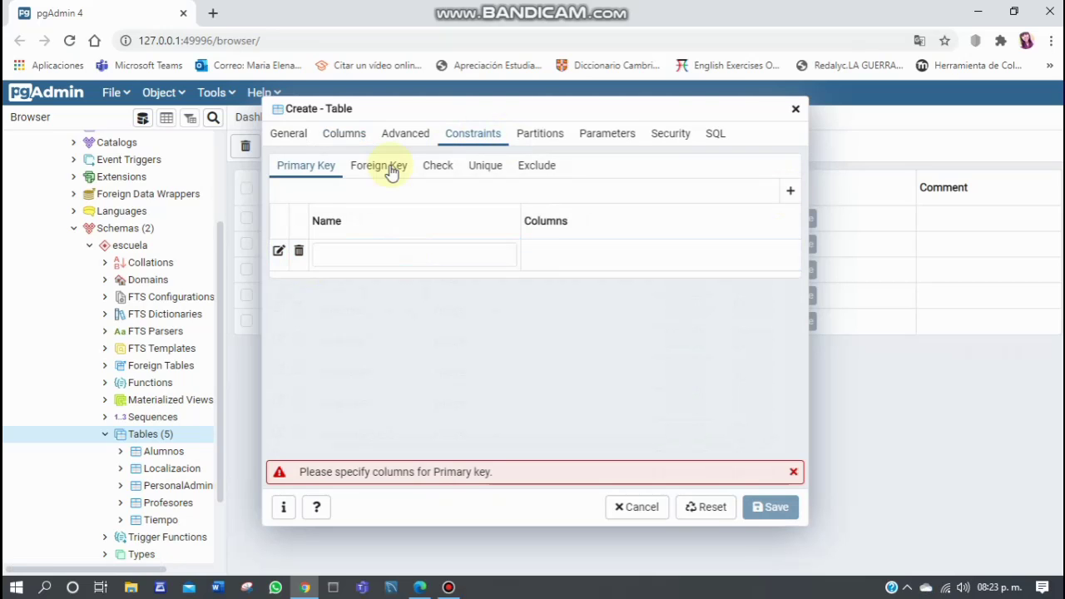
left_click(791, 191)
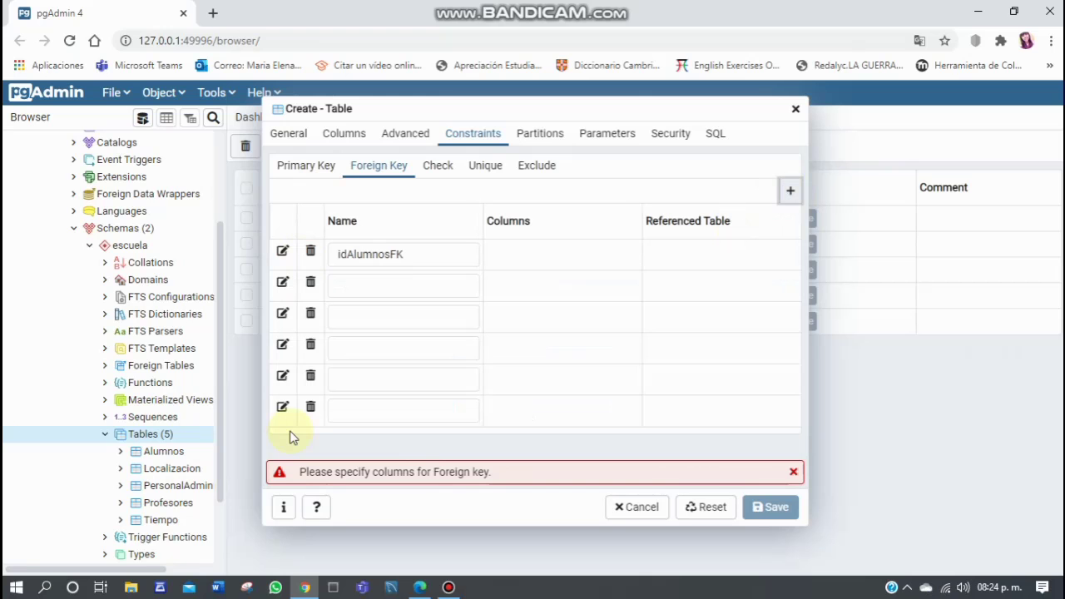
left_click(310, 408)
left_click(311, 408)
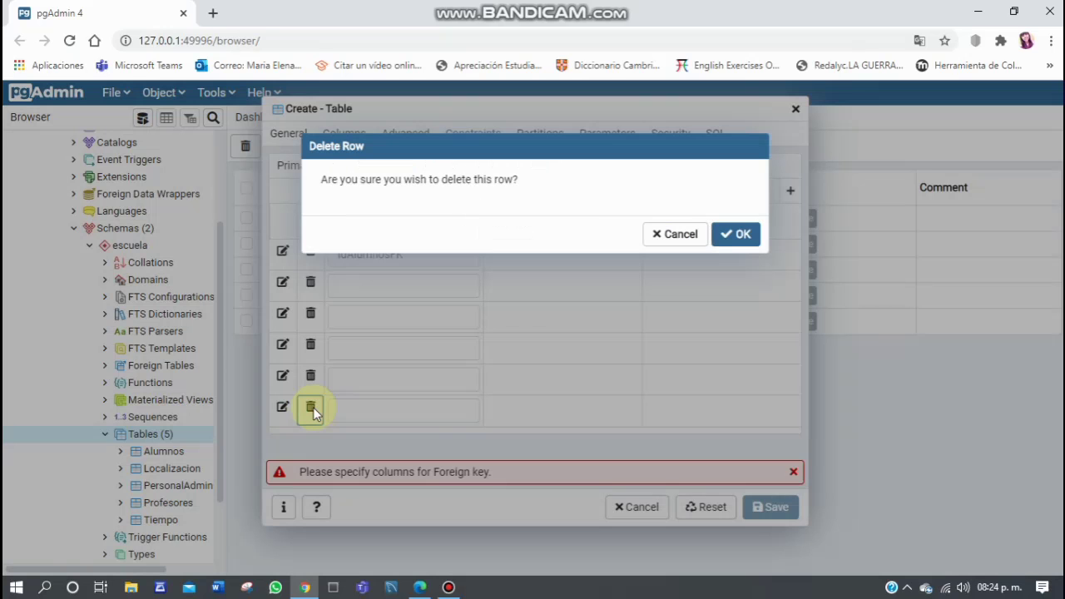
left_click(737, 233)
Map the idAlumnosFK foreign key from local column idAlumnos to the idAlumnos column of escuela."Alumnos".
left_click(445, 301)
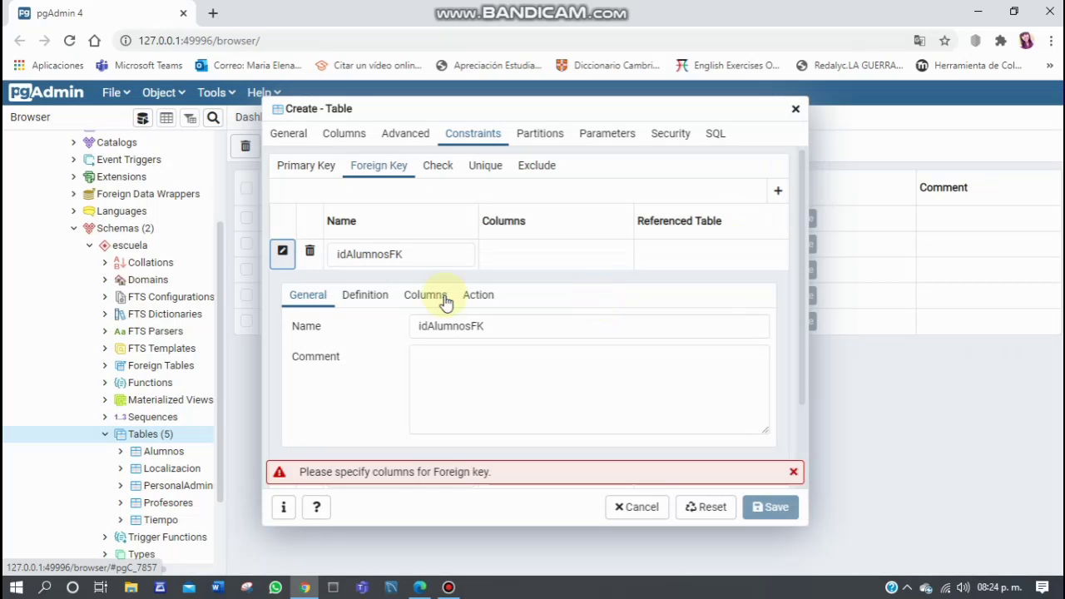
left_click(579, 389)
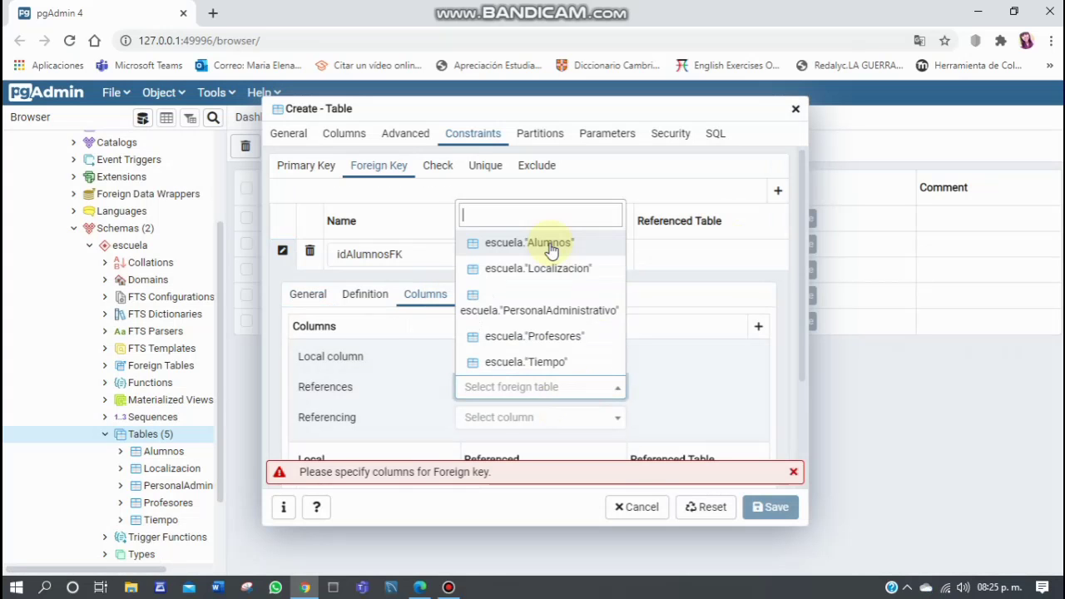
left_click(551, 246)
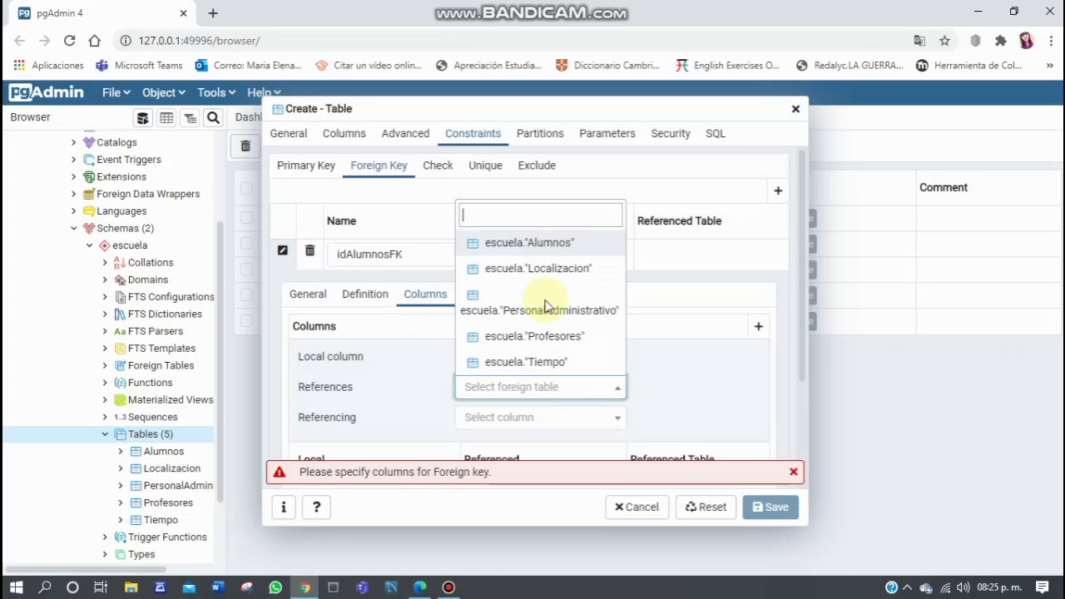
left_click(556, 418)
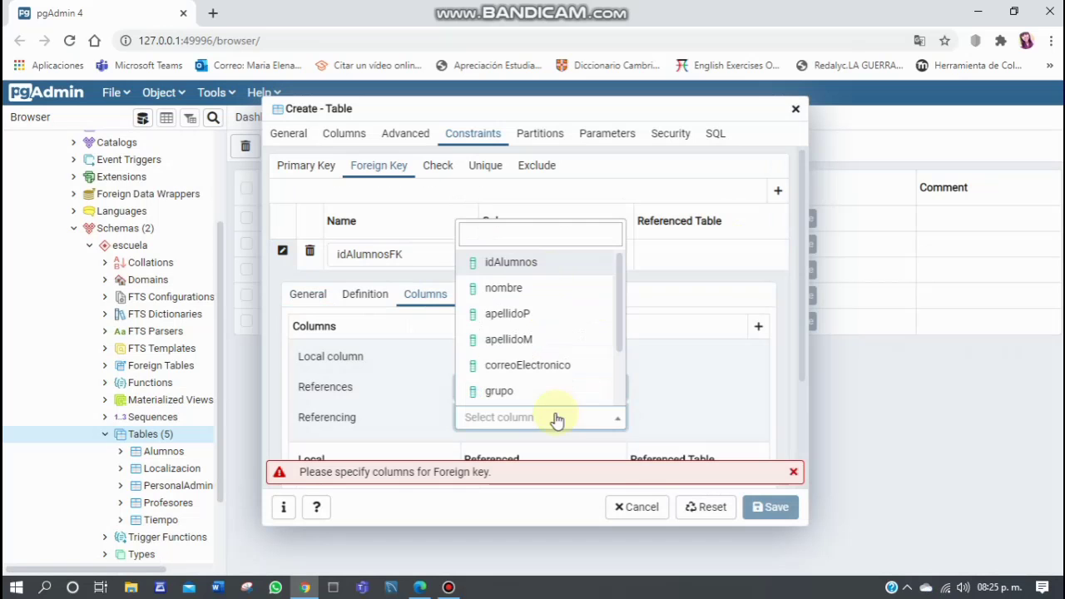
left_click(552, 269)
left_click(759, 326)
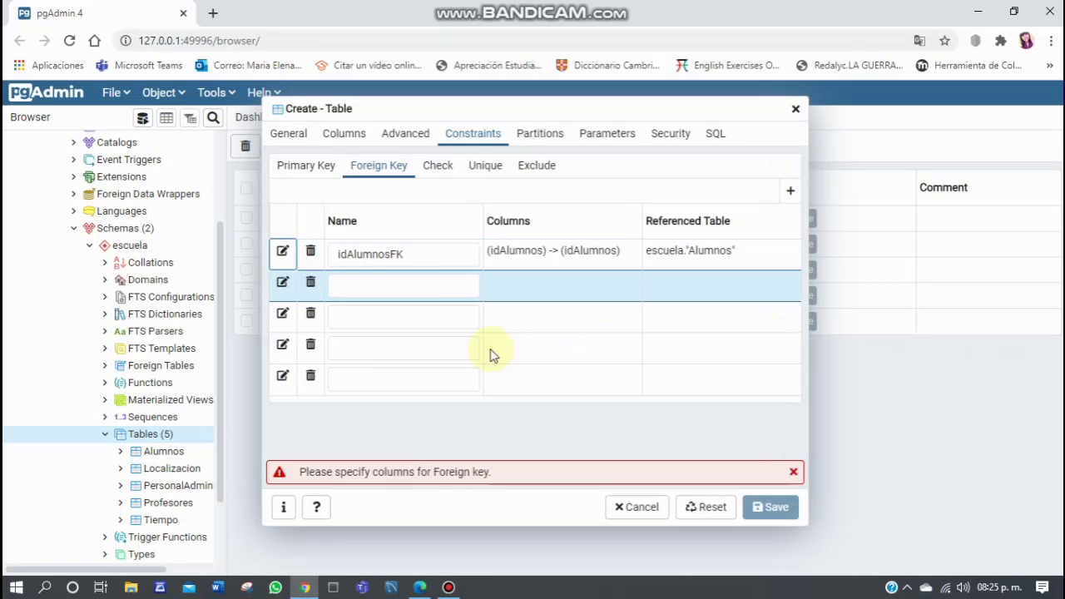
Name the second foreign key constraint idPAFK and choose idPA as its local column.
left_click(428, 285)
type("id")
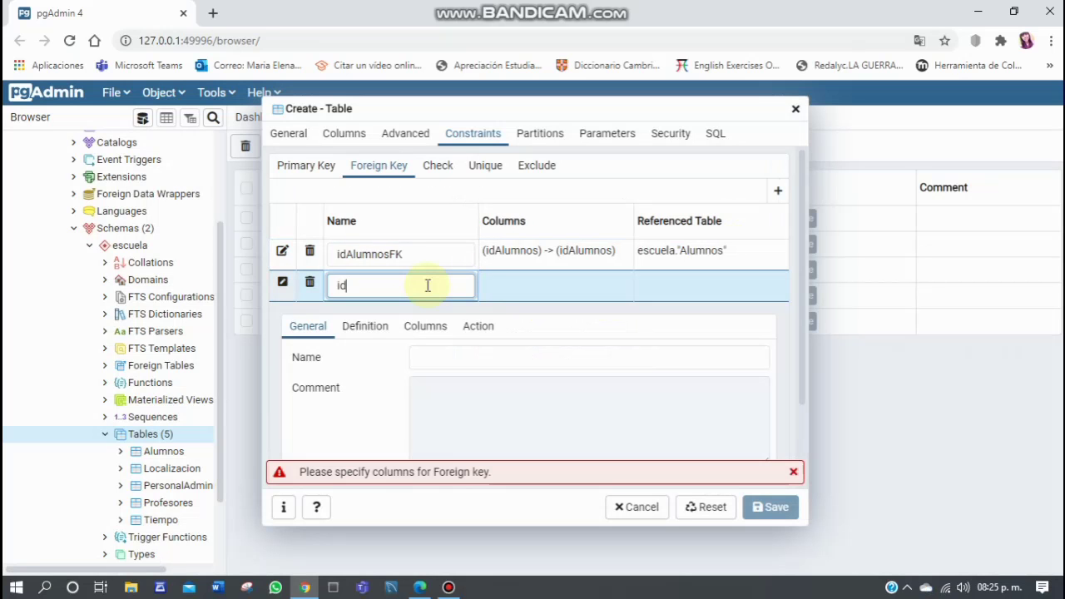
key("Return")
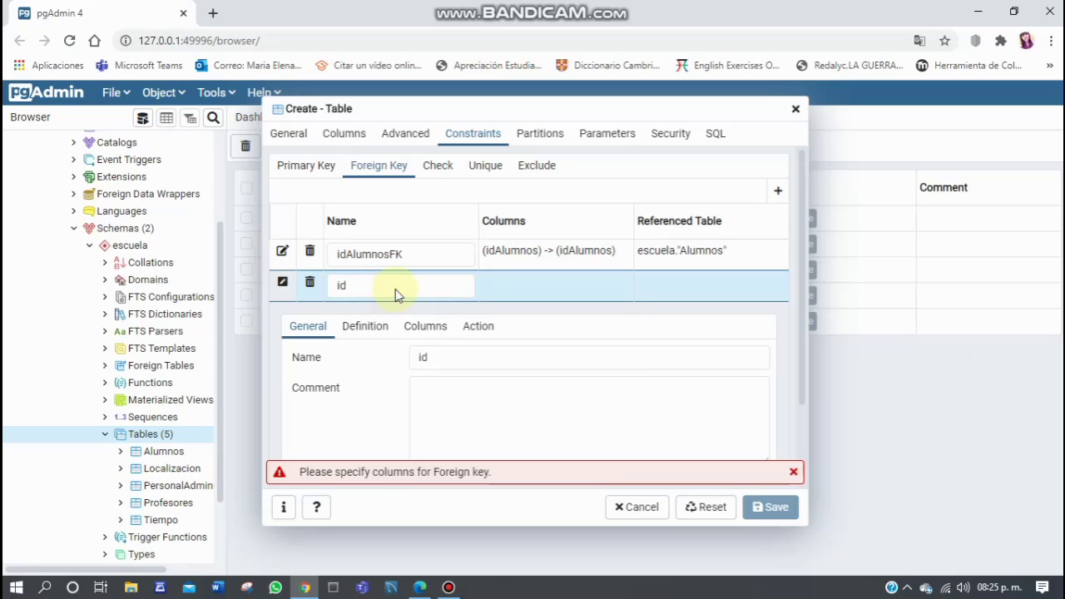
left_click(396, 285)
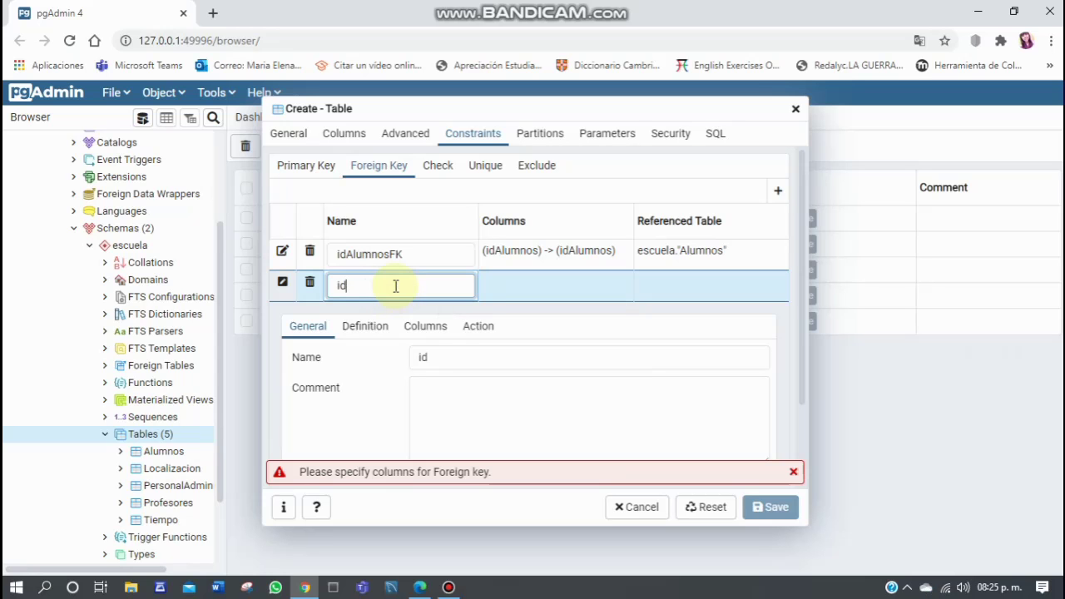
type("PAFK")
left_click(424, 326)
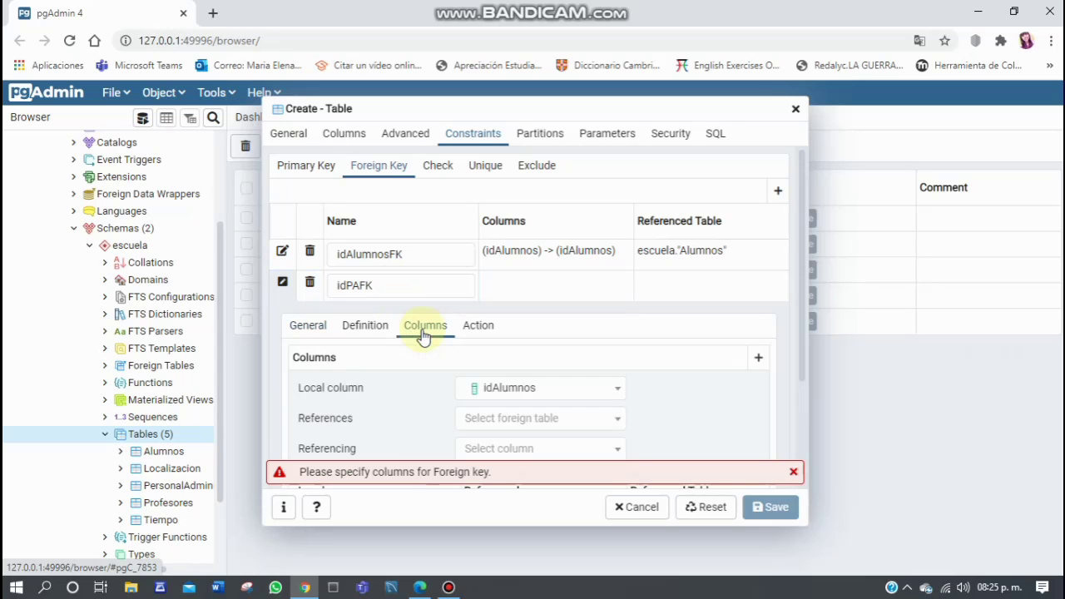
left_click(497, 393)
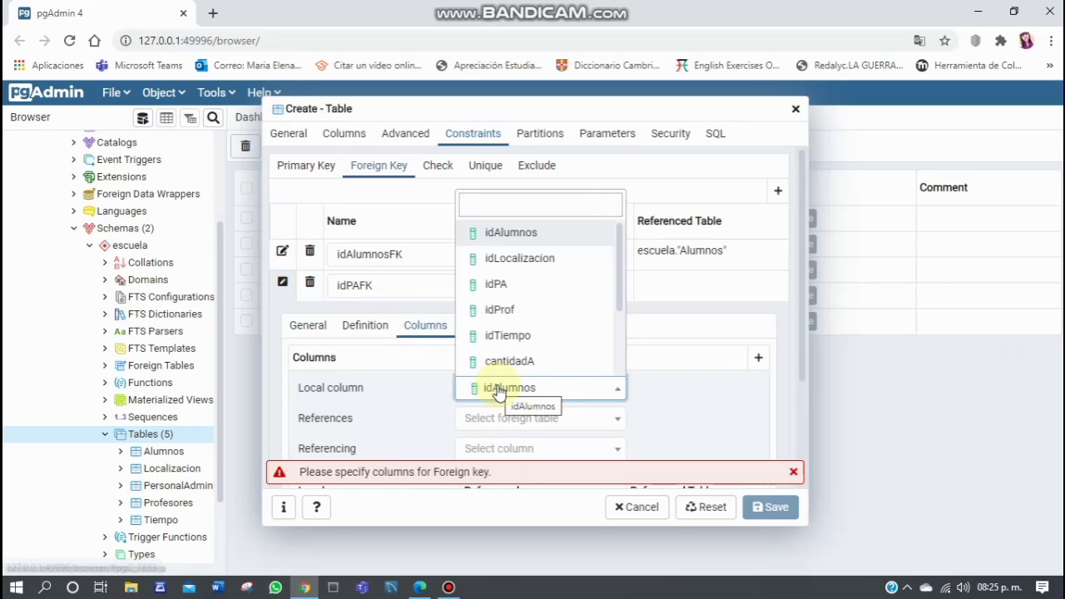
left_click(552, 290)
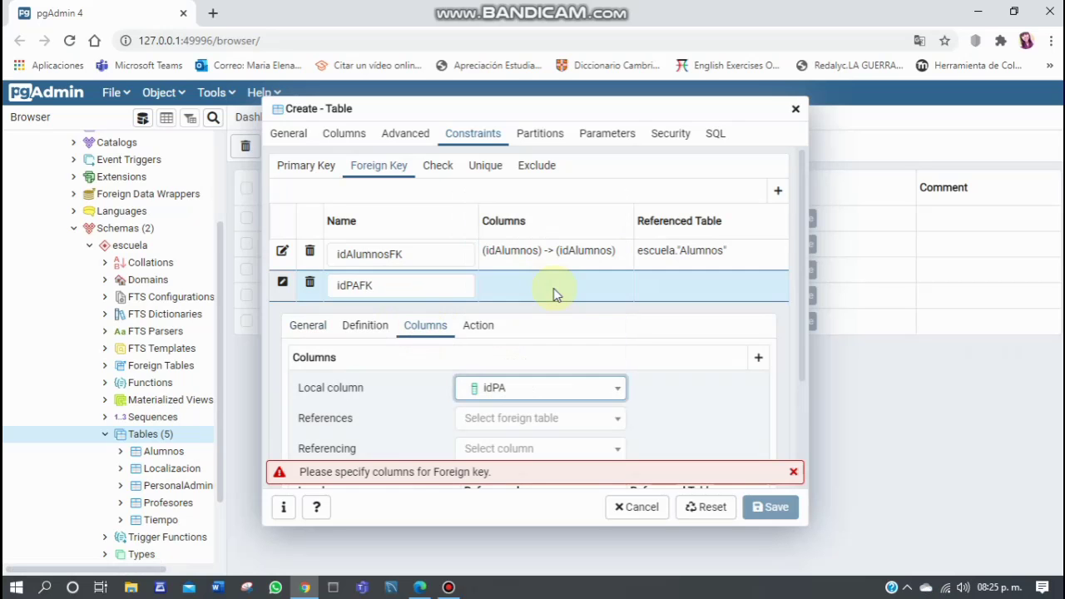
Rename the second foreign key idLocalizacionFK and map local column idLocalizacion to the idLocalizacion column of escuela."Localizacion".
left_click(360, 286)
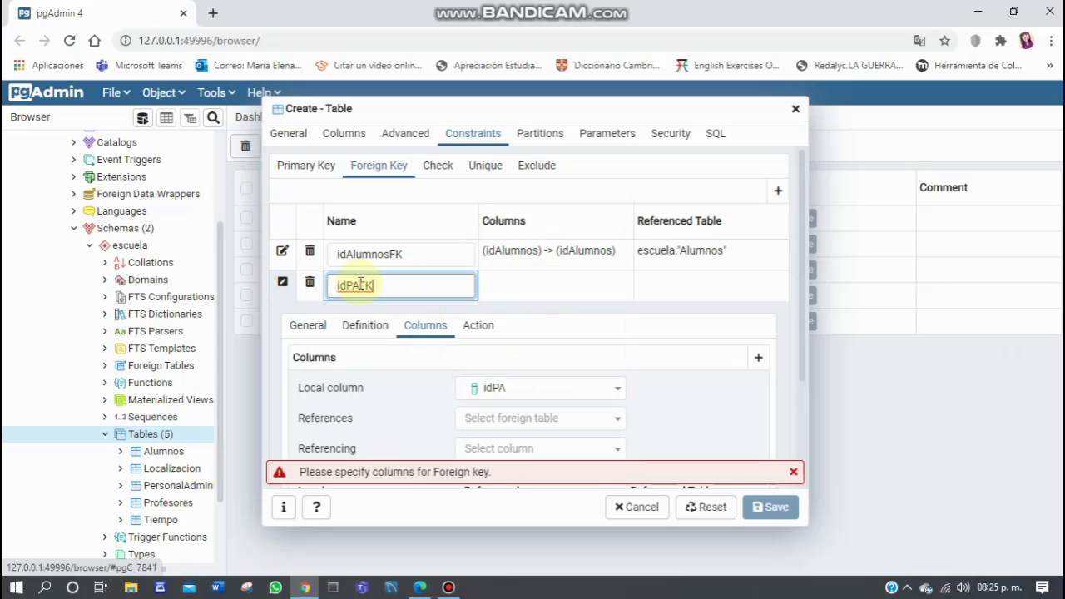
type("Localizacion")
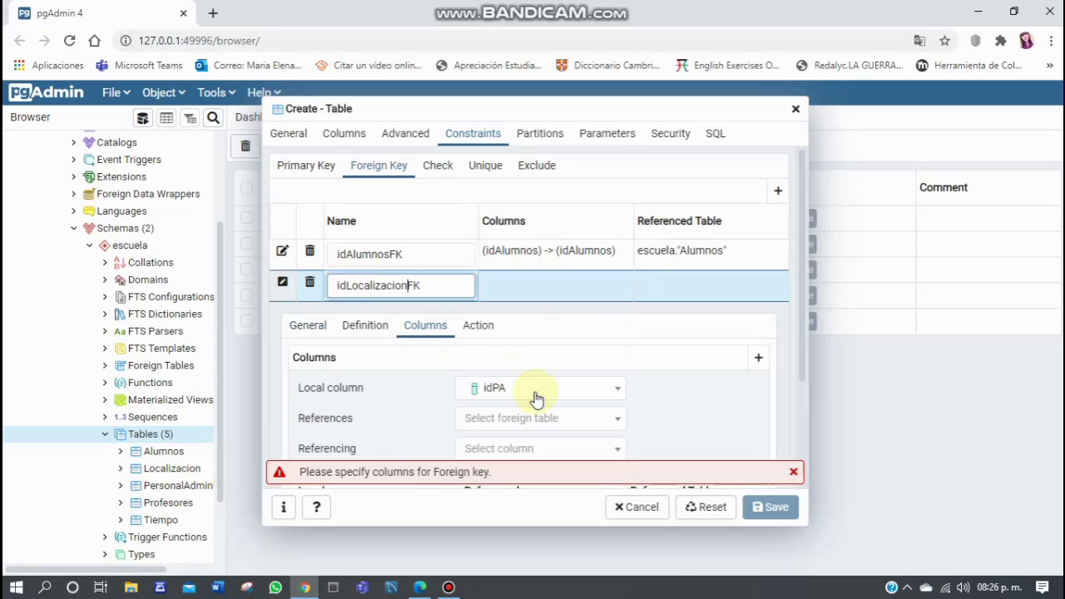
left_click(537, 398)
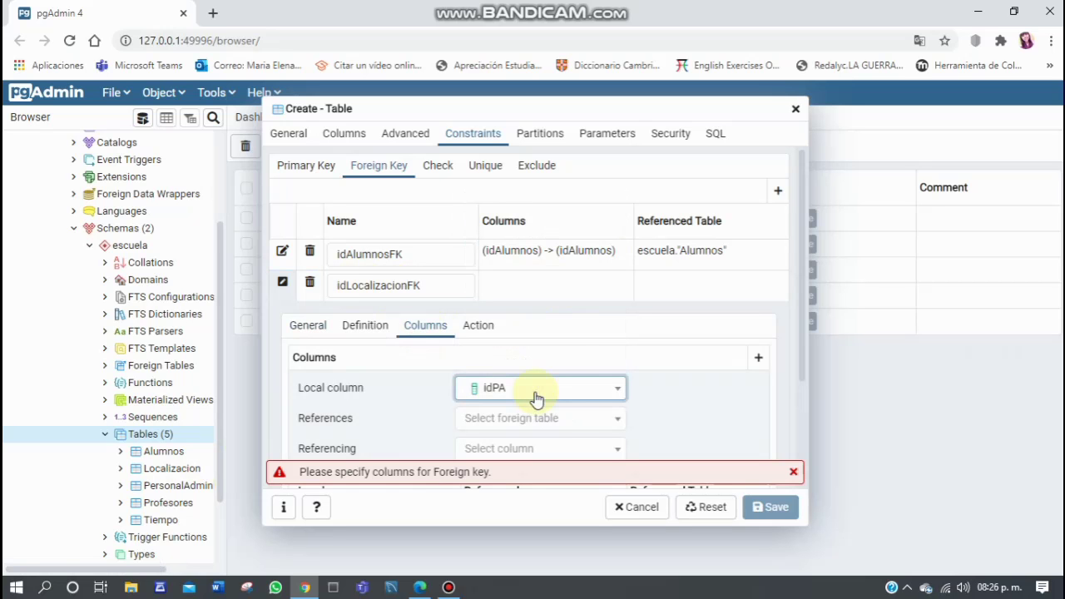
left_click(574, 394)
left_click(520, 259)
left_click(609, 418)
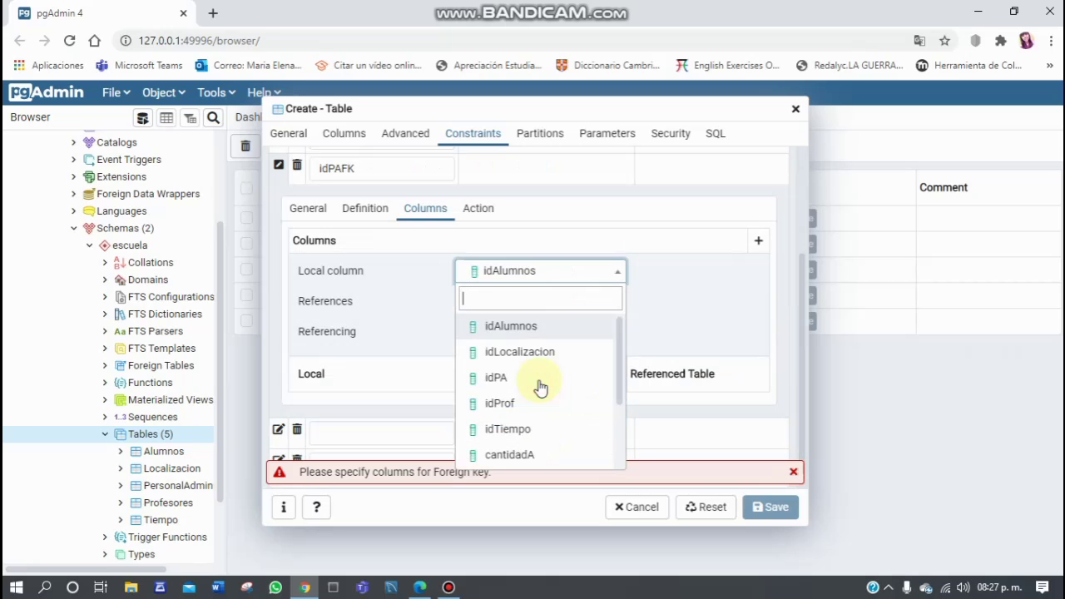
Map the idPAFK foreign key from local column idPA to the idPA column of escuela."PersonalAdministrativo".
left_click(540, 379)
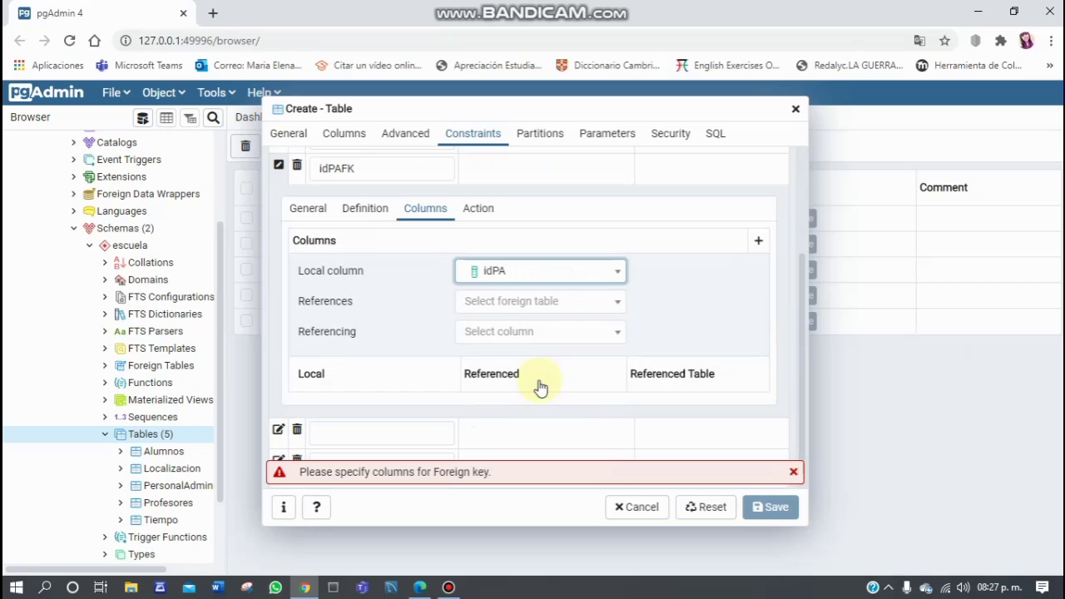
left_click(500, 308)
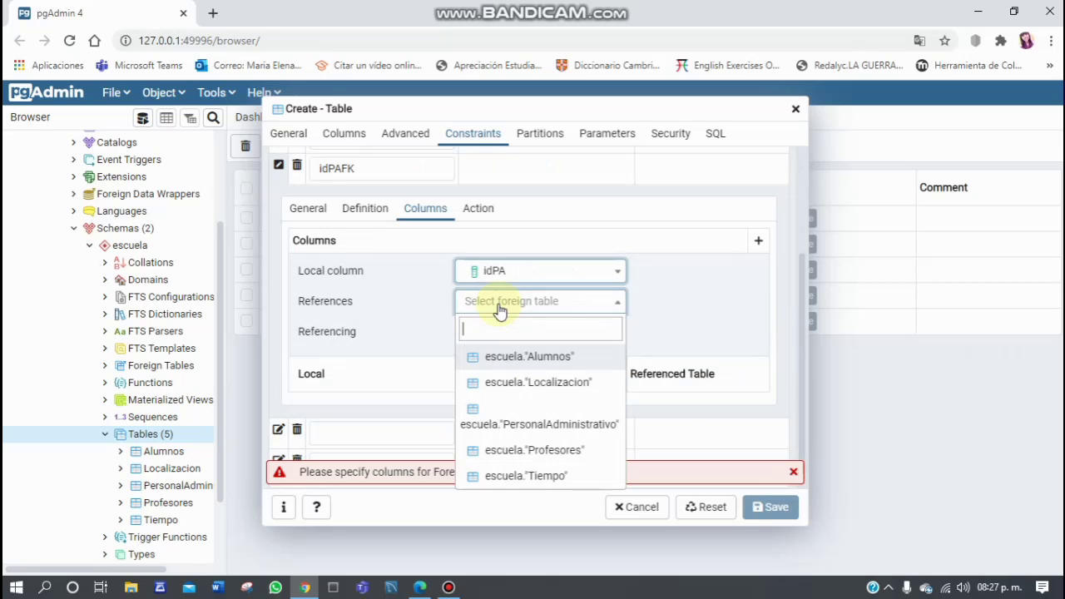
left_click(558, 424)
left_click(541, 331)
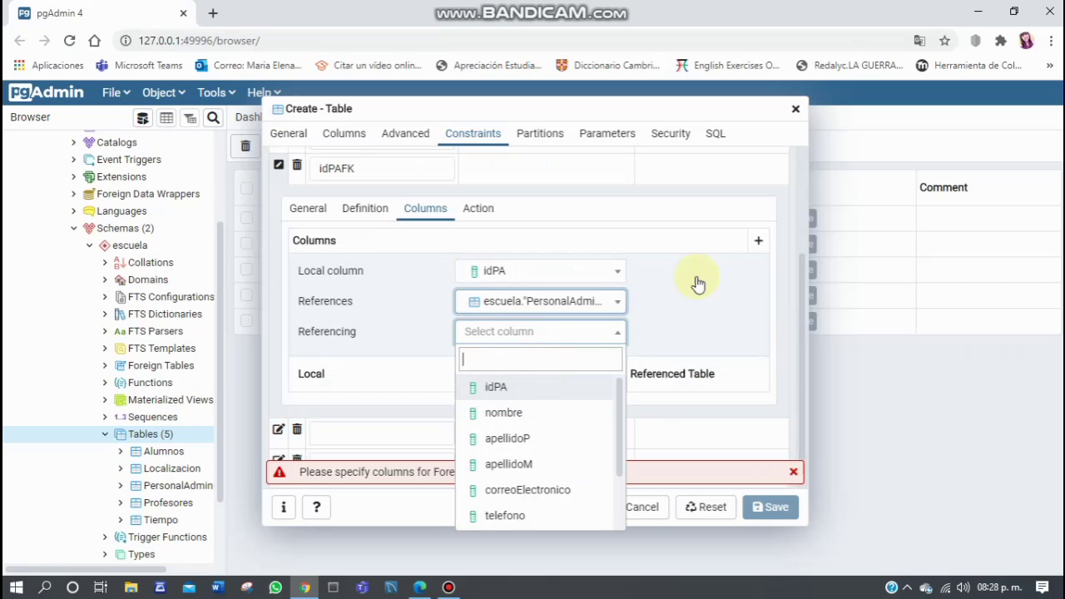
left_click(759, 241)
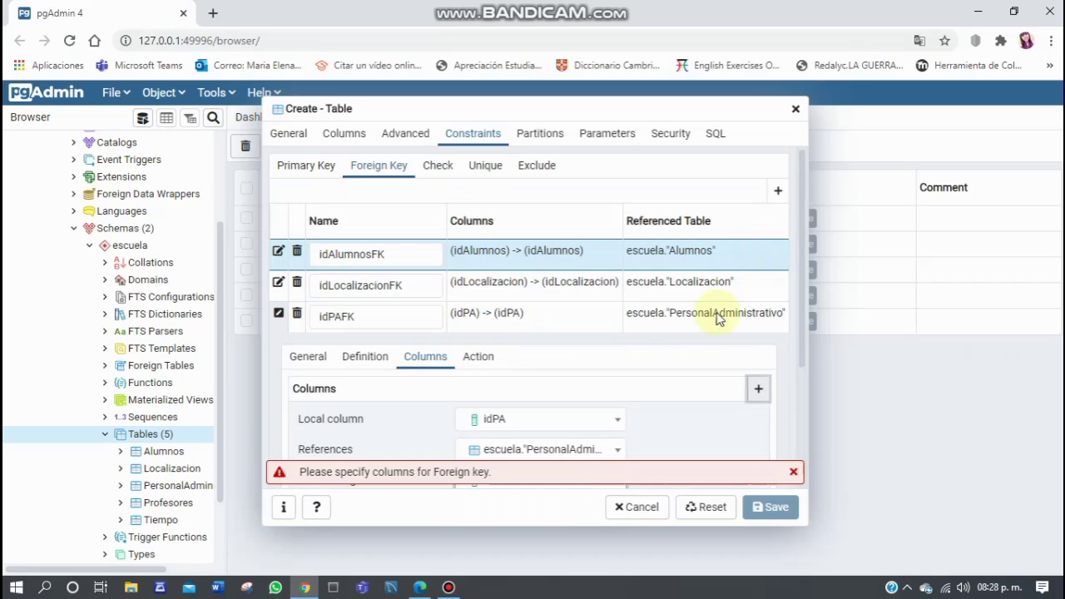
left_click(279, 313)
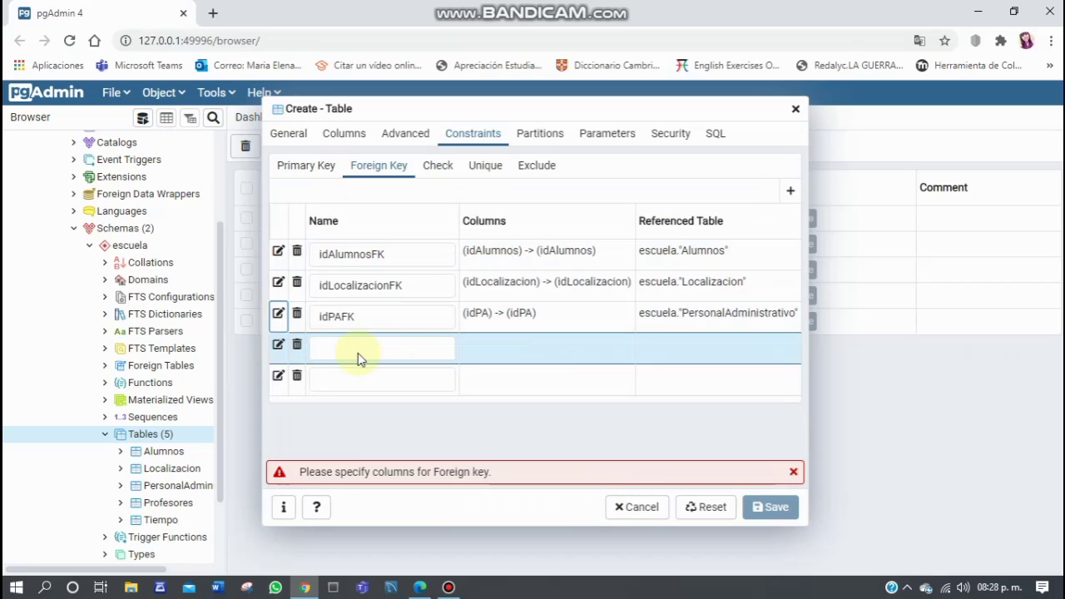
Name the fourth foreign key constraint idProfesoresFK.
left_click(278, 344)
left_click(453, 420)
type("idProfesoresFK")
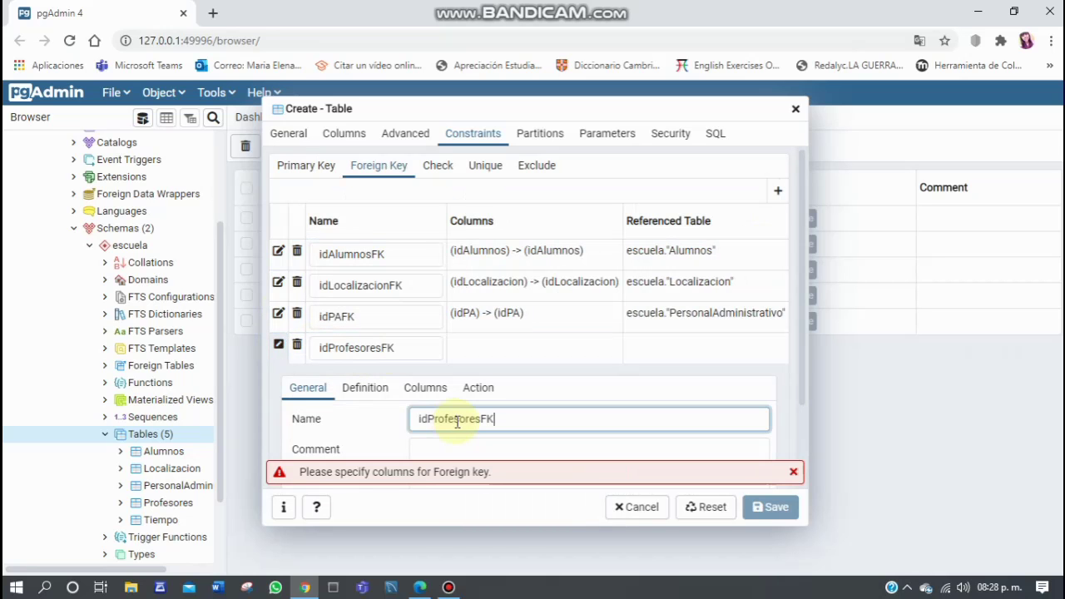
Map the idProfesoresFK foreign key from local column idProf to the idProfesores column of escuela."Profesores".
left_click(412, 393)
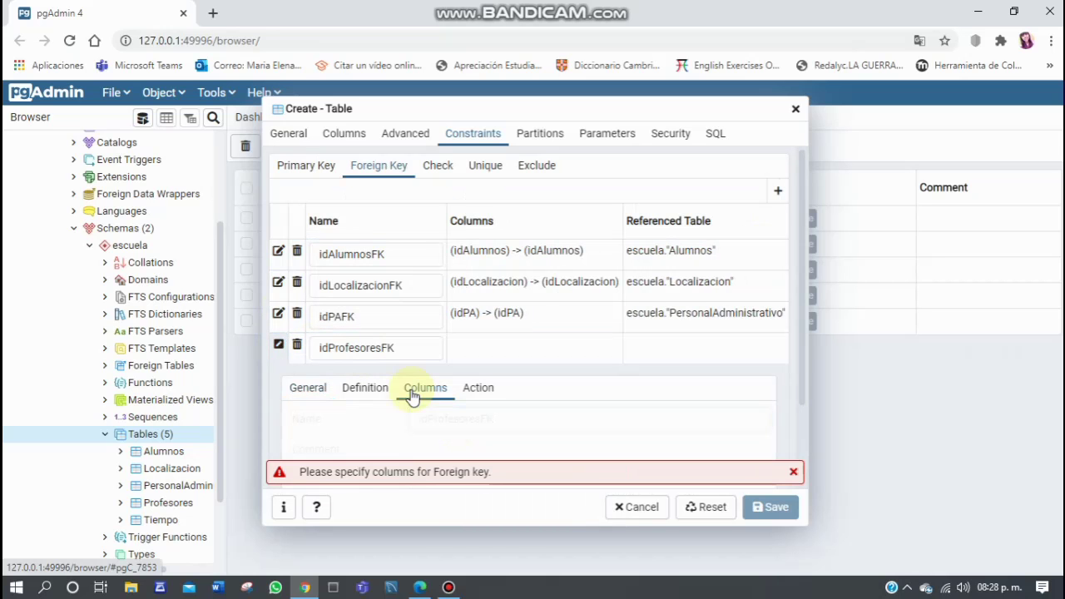
scroll(608, 328, "down", 1)
left_click(611, 341)
left_click(559, 378)
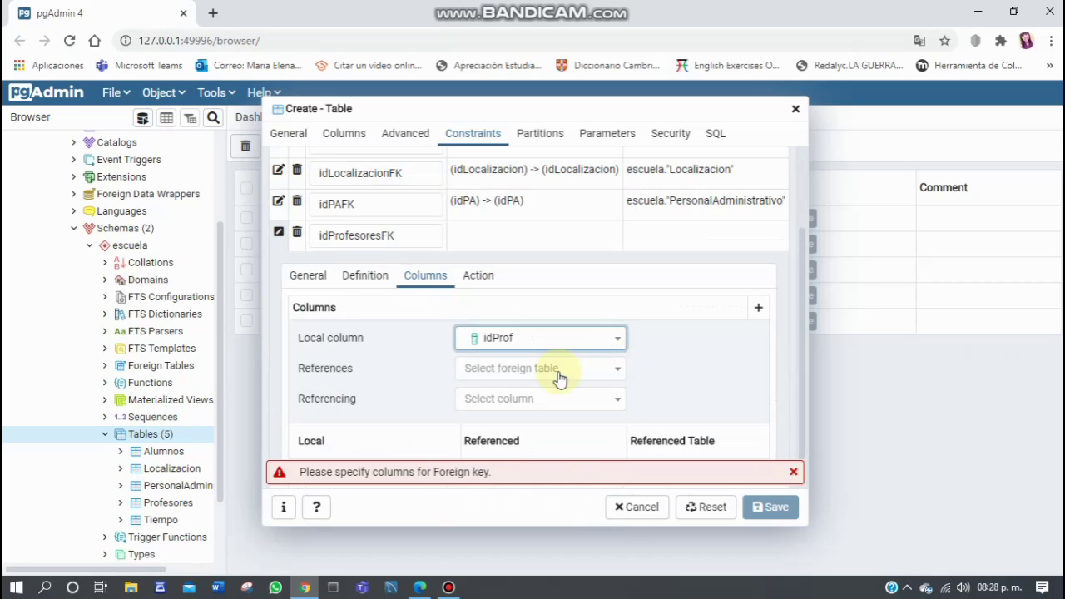
left_click(559, 373)
left_click(528, 516)
left_click(537, 399)
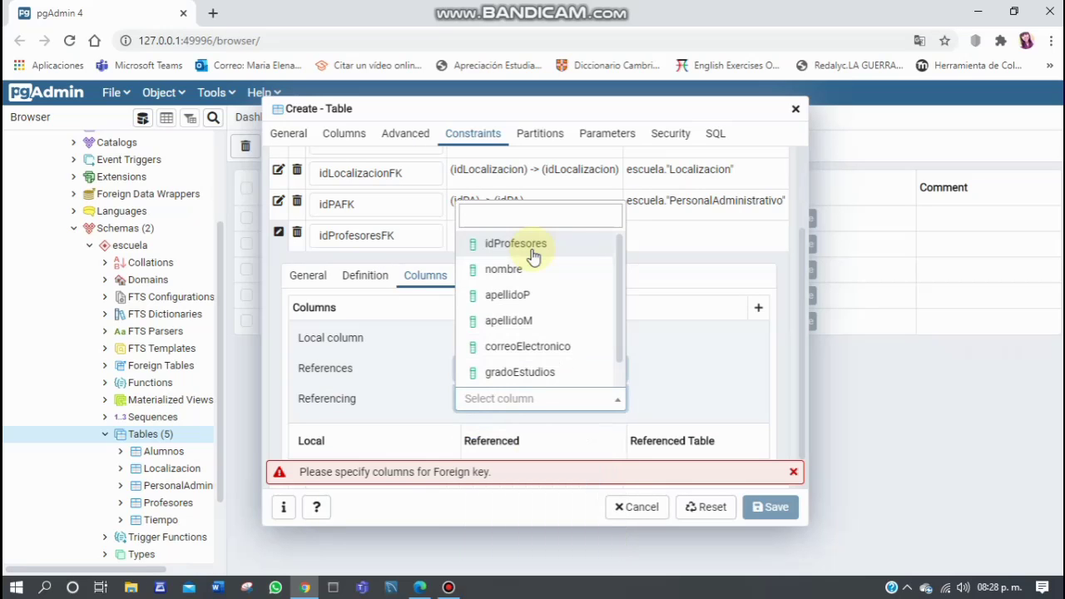
left_click(533, 258)
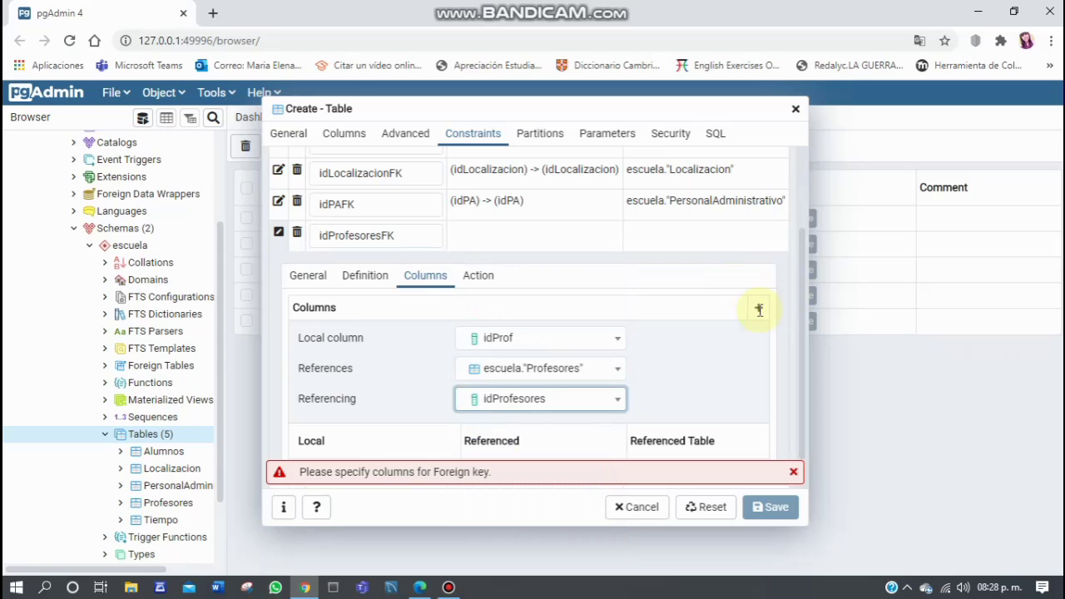
left_click(759, 310)
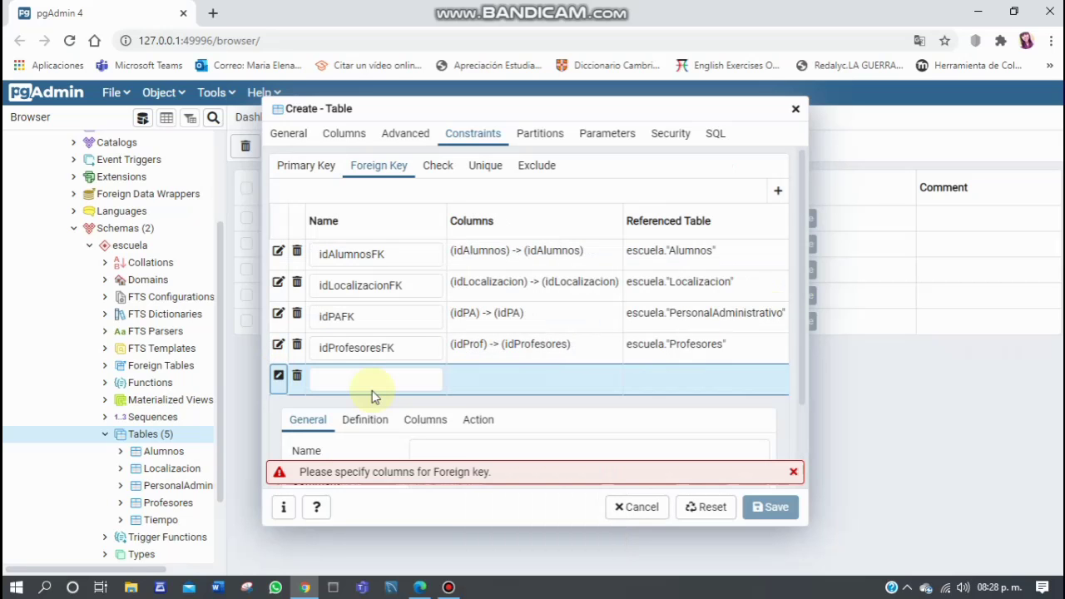
Name the fifth foreign key constraint idTiempoFK.
left_click(369, 383)
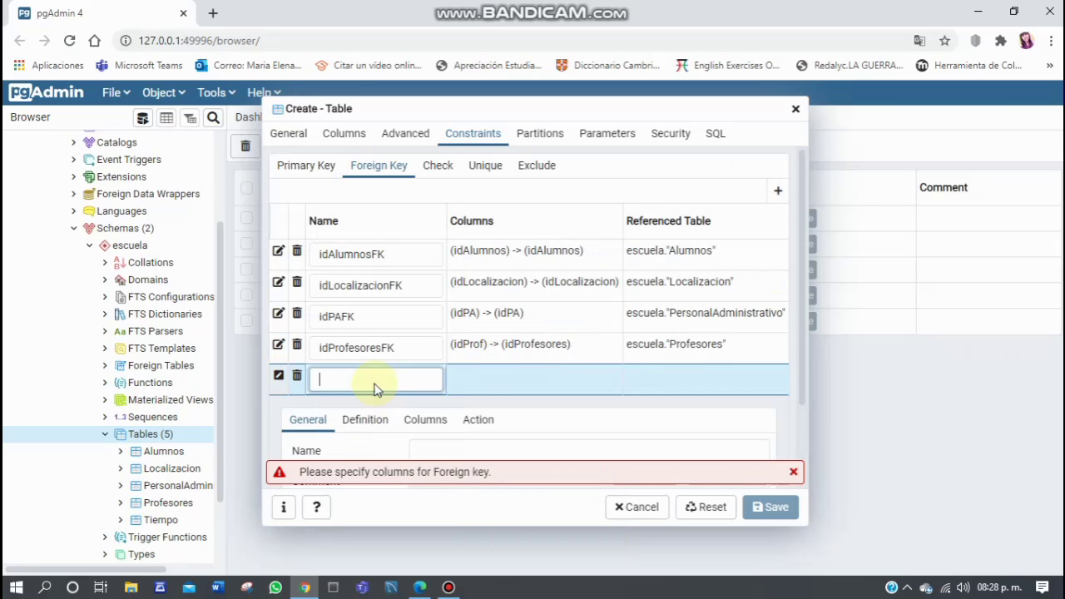
left_click(384, 379)
type("idTiempoFK")
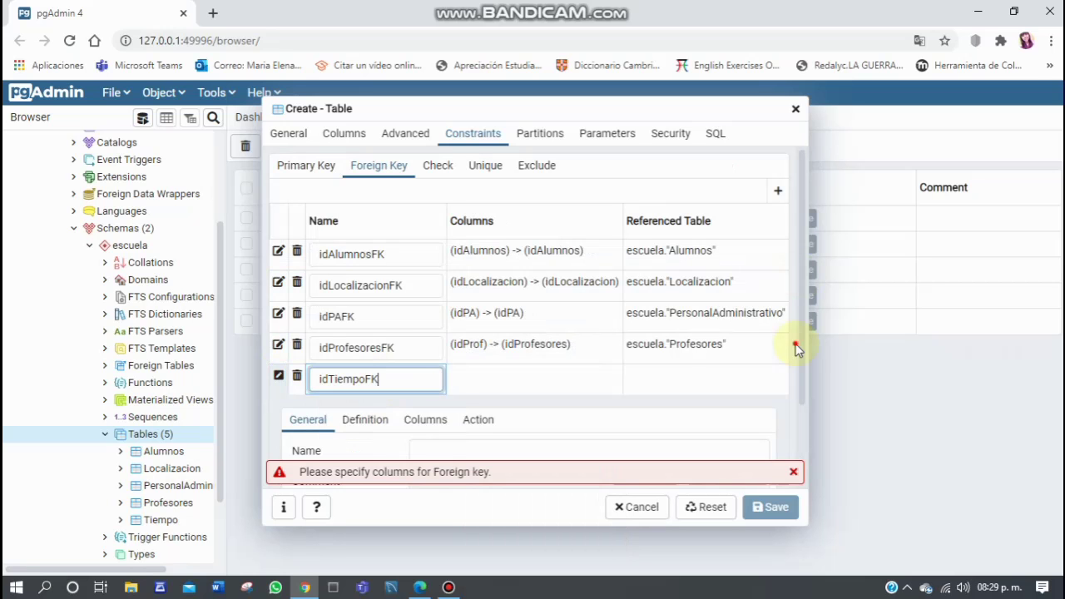
Map the idTiempoFK foreign key from local column idTiempo to the idTiempo column of escuela."Tiempo".
scroll(579, 346, "down", 1)
scroll(541, 337, "down", 1)
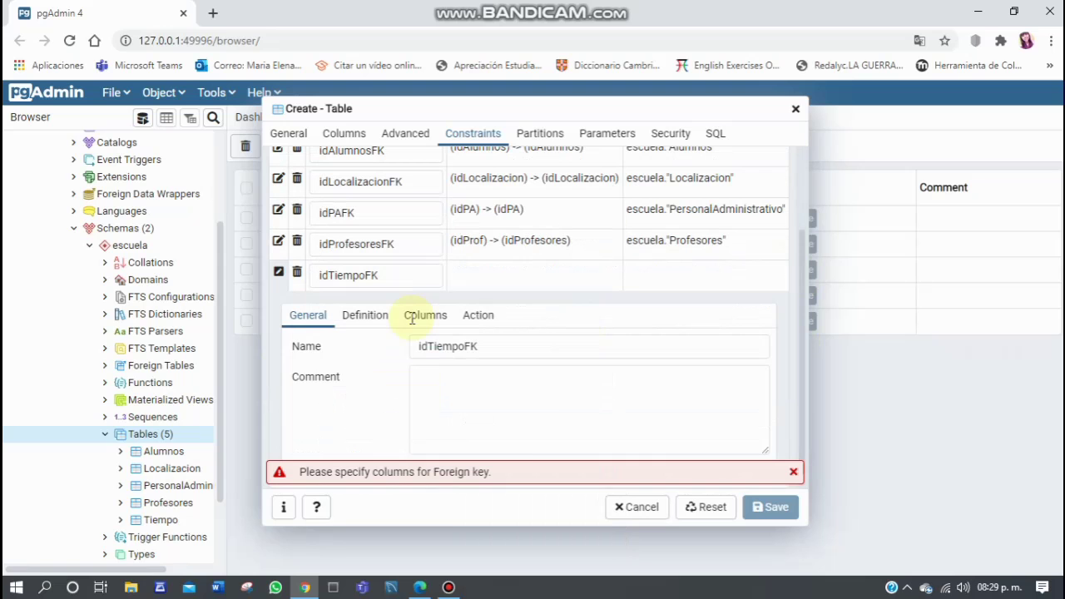
left_click(412, 319)
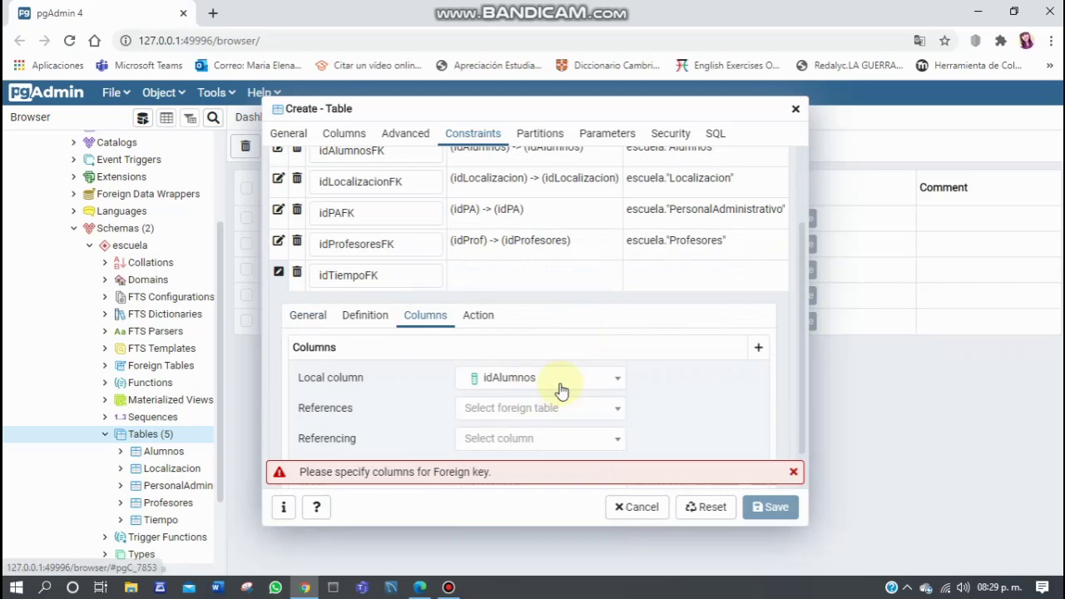
left_click(561, 389)
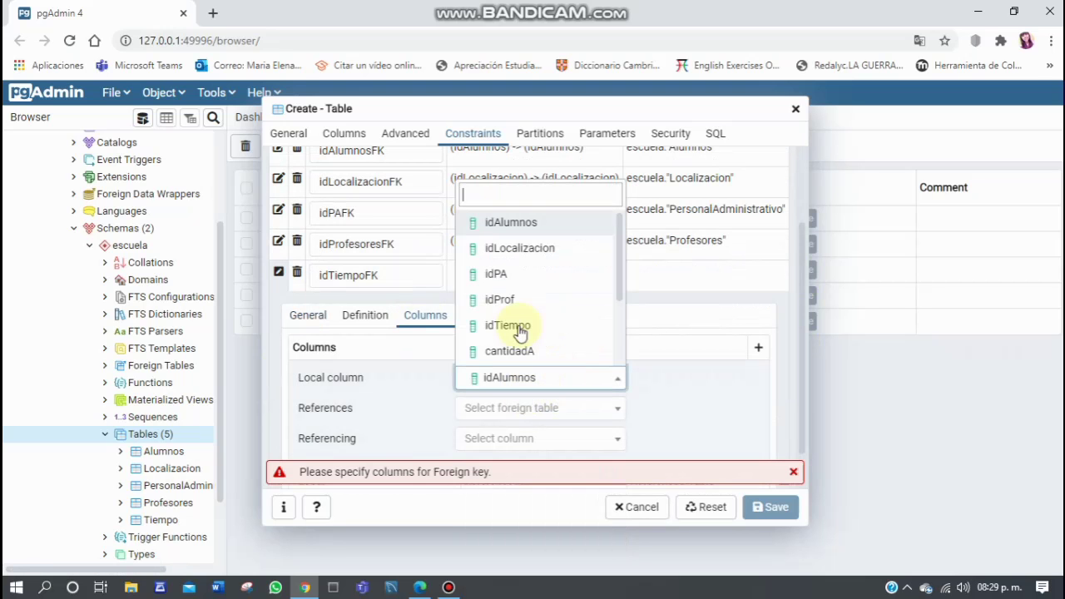
left_click(554, 408)
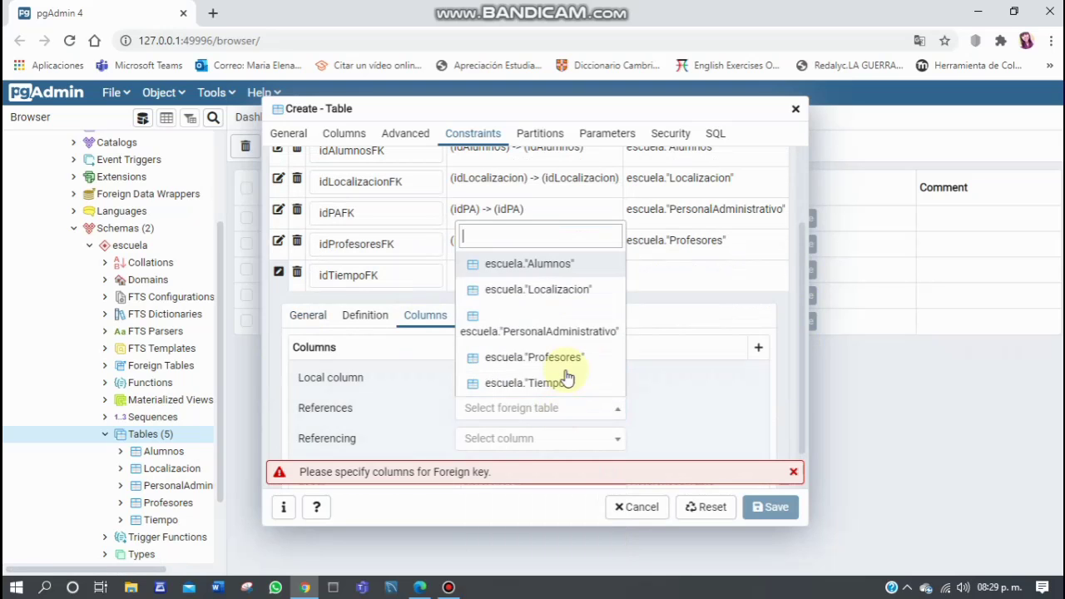
left_click(566, 381)
left_click(534, 441)
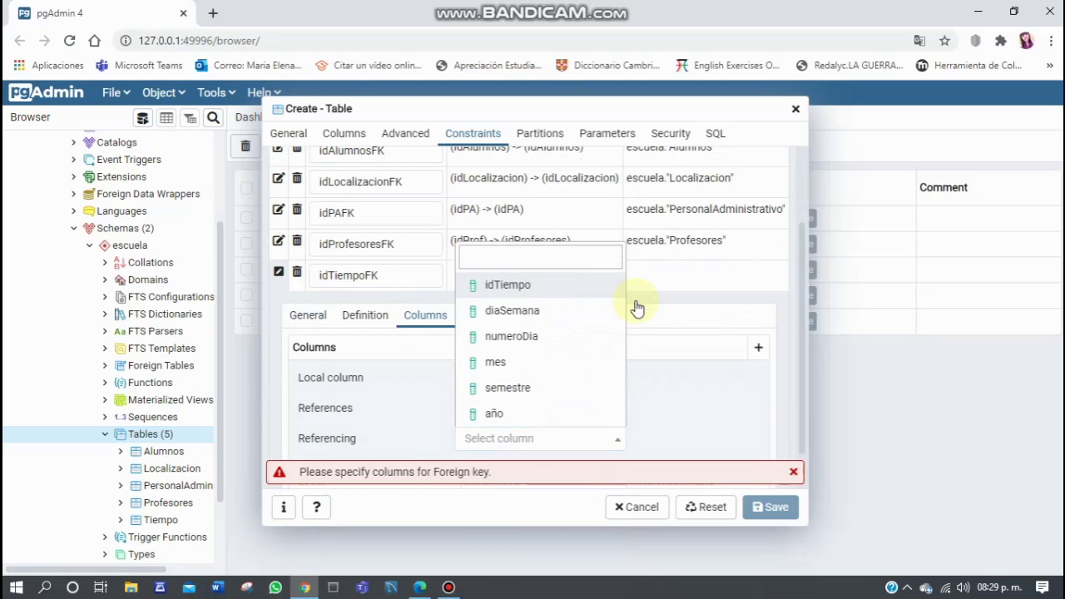
left_click(721, 320)
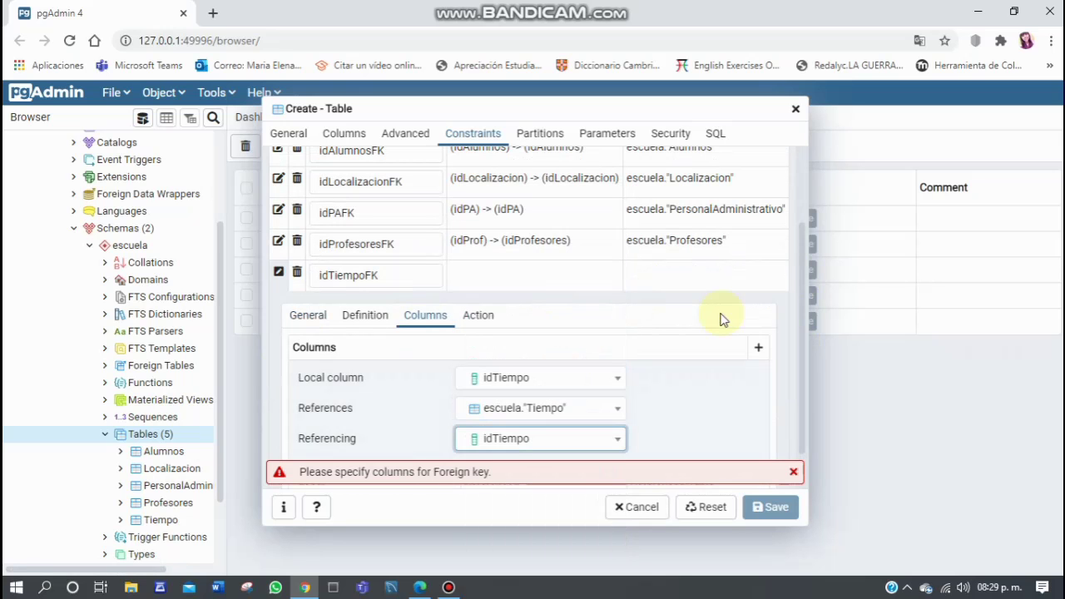
left_click(757, 348)
left_click(279, 376)
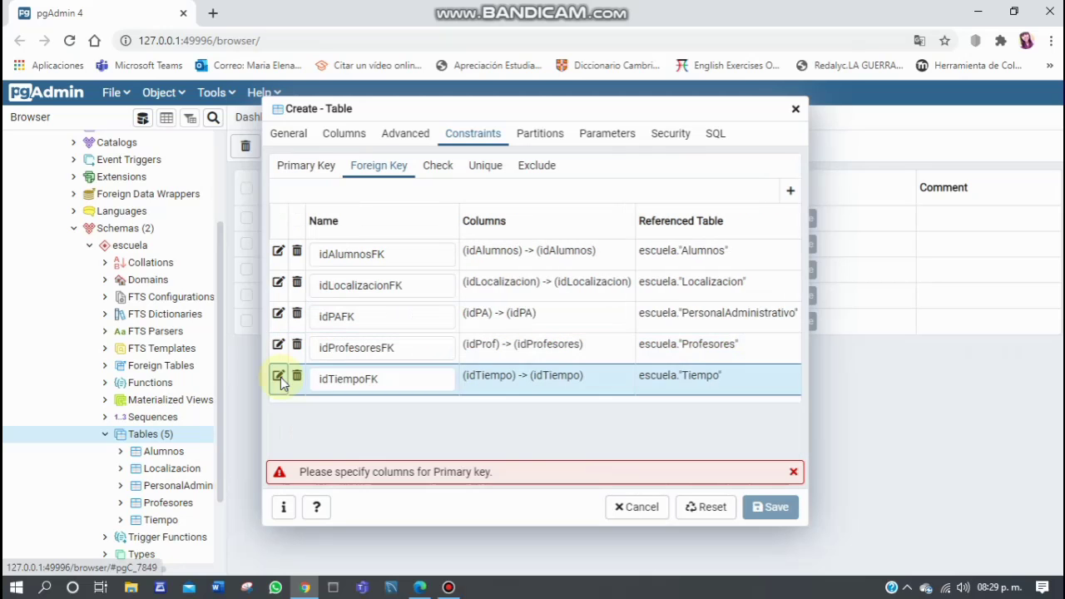
Delete the empty primary key constraint from the Escuela_Tabla_Hechos table definition.
left_click(716, 133)
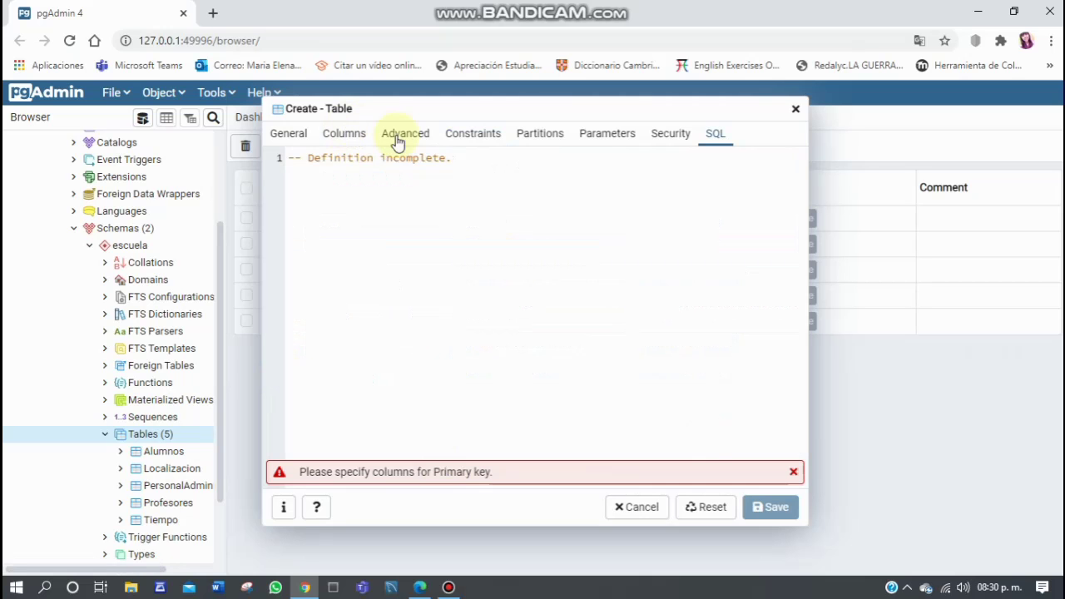
left_click(345, 136)
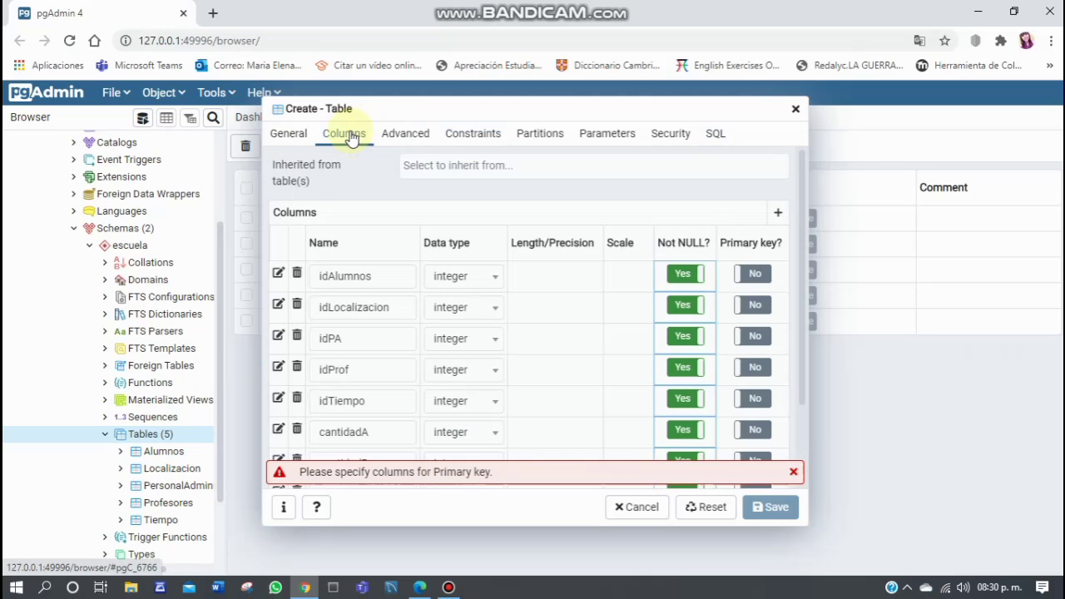
left_click(474, 137)
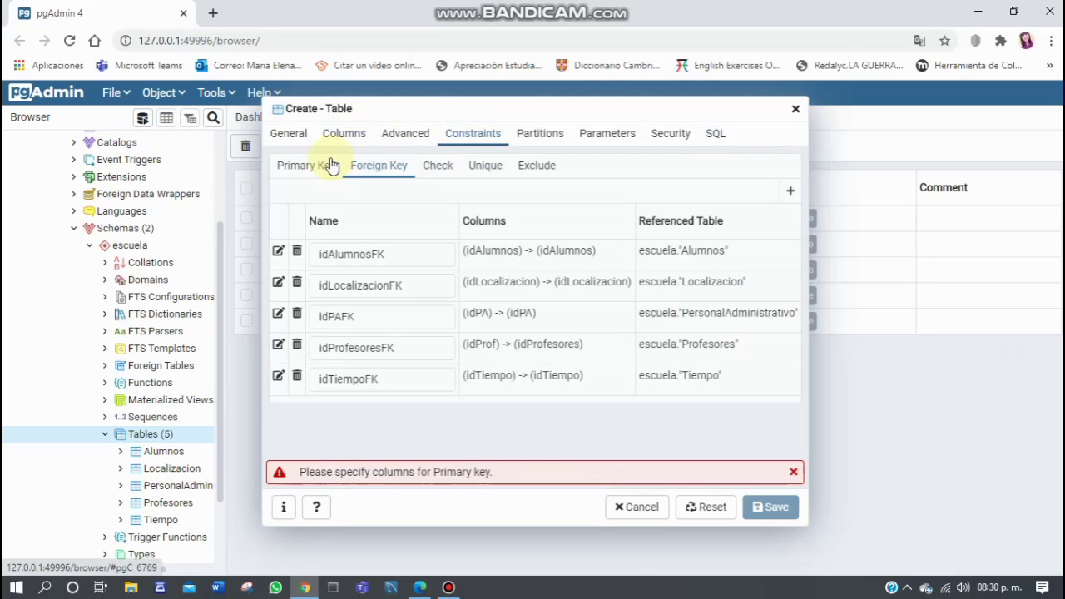
left_click(333, 169)
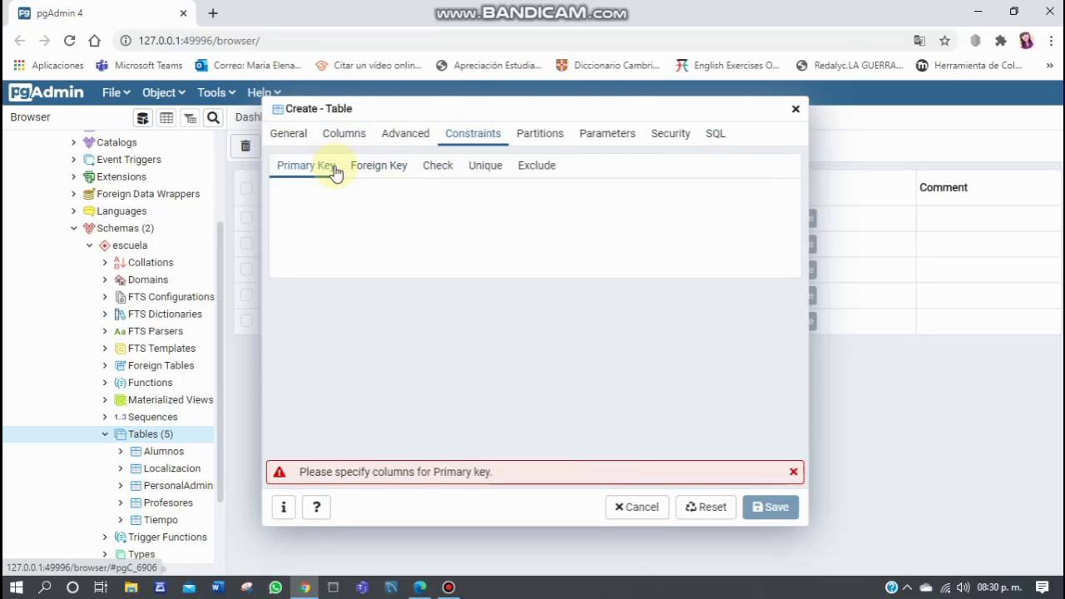
left_click(299, 252)
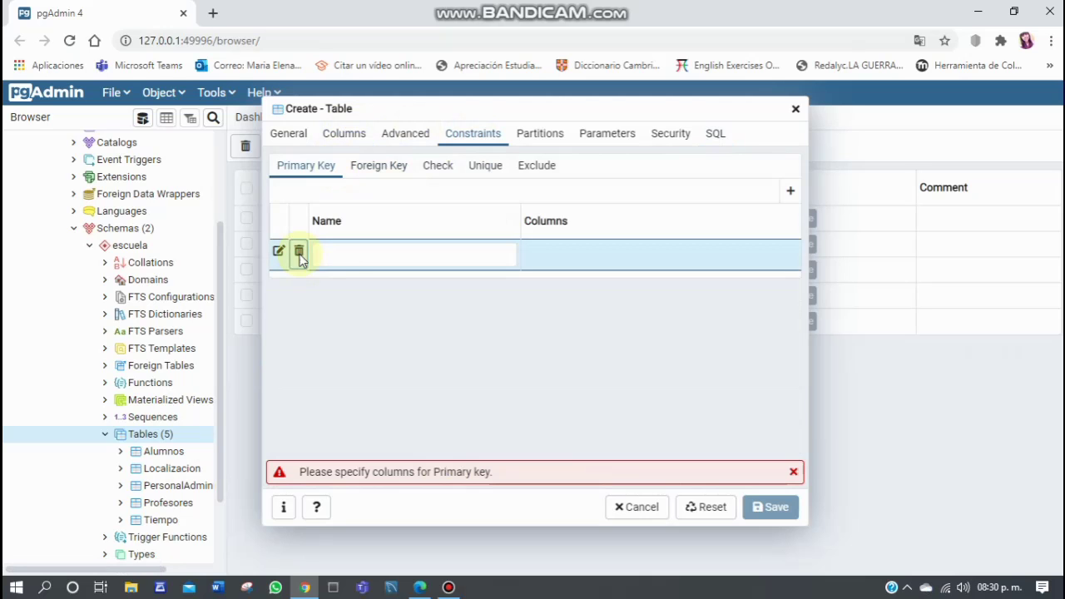
Review the generated CREATE TABLE statement for Escuela_Tabla_Hechos, including its foreign key references, and recheck the column definitions.
left_click(715, 134)
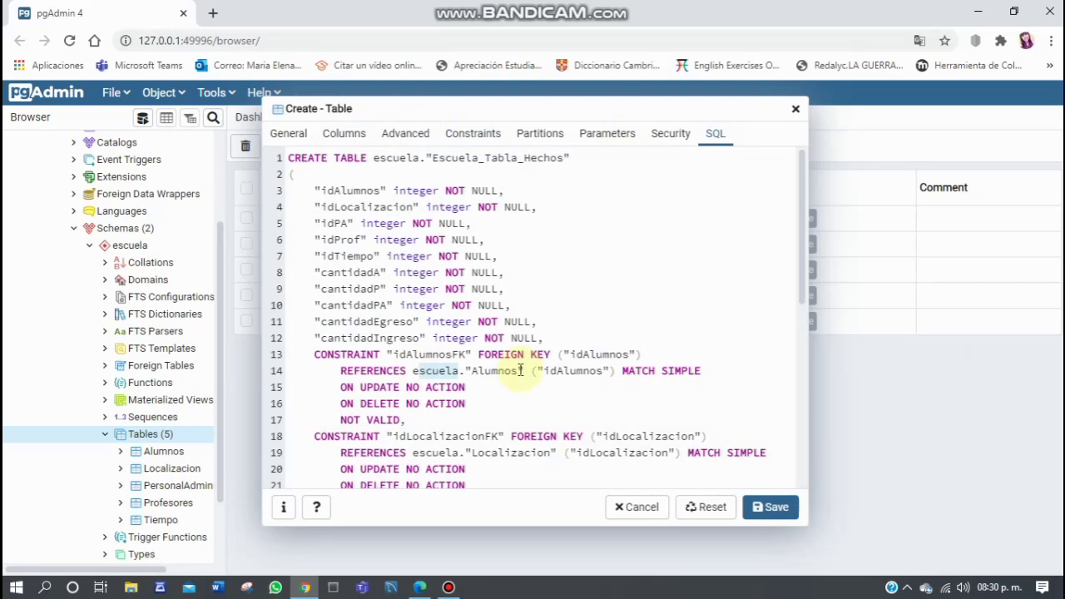
double_click(479, 371)
double_click(570, 372)
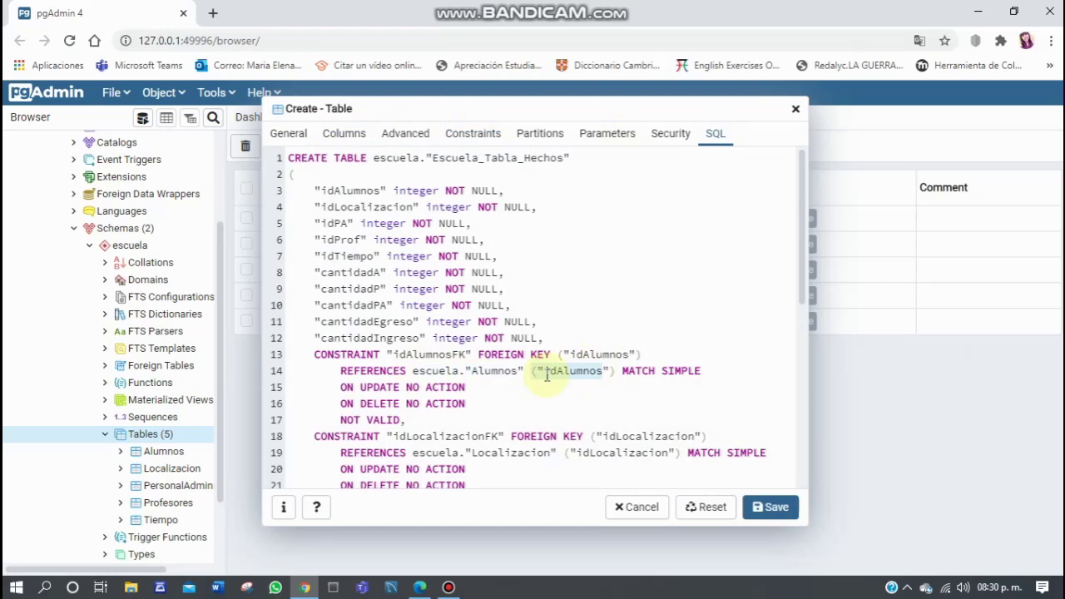
left_click_drag(806, 287, 799, 485)
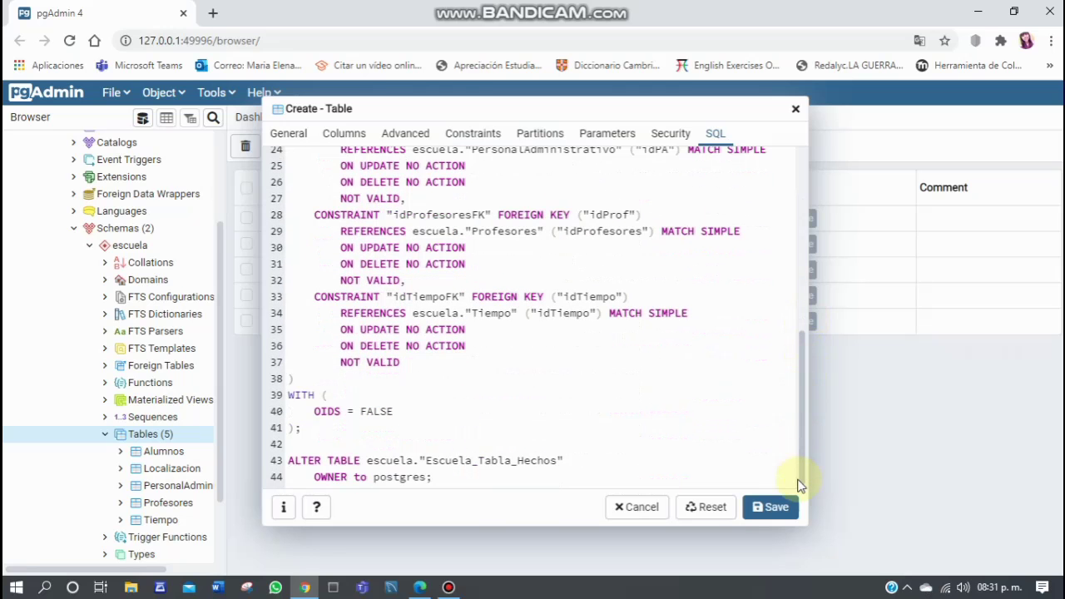
left_click(351, 136)
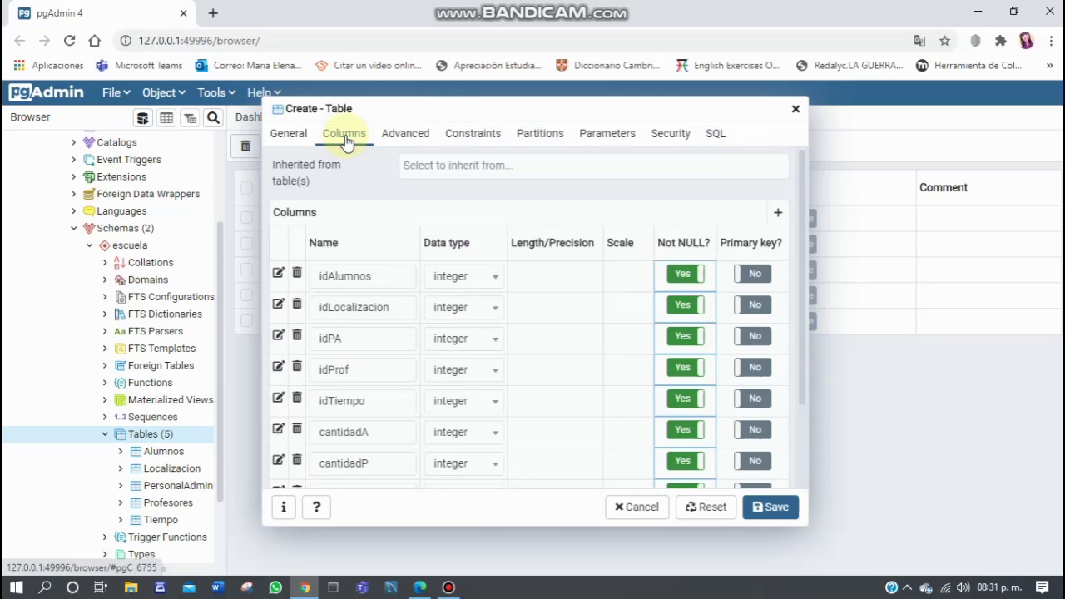
left_click(431, 137)
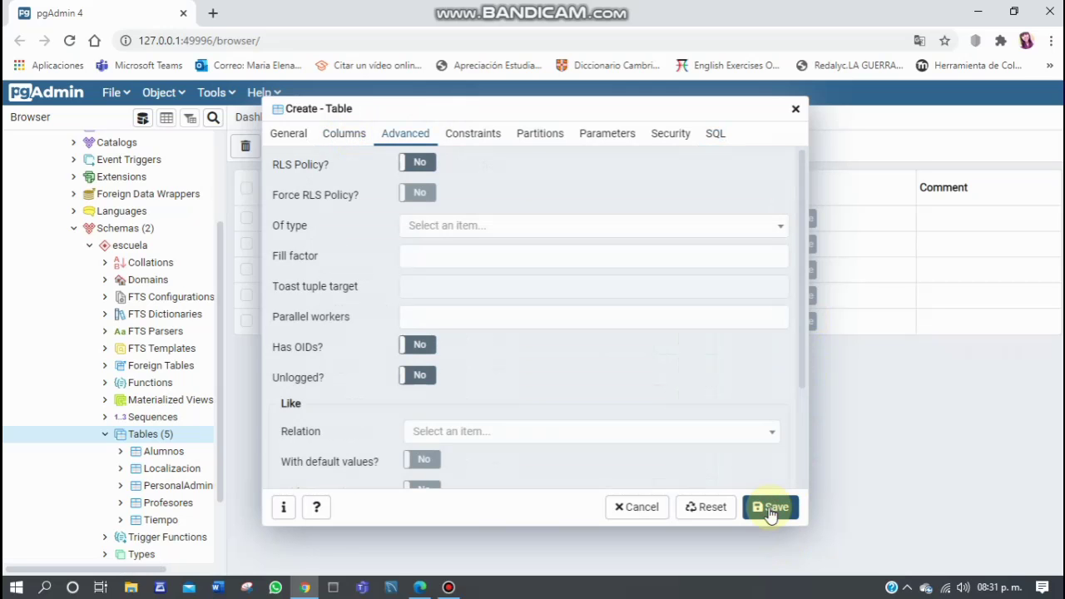
Save the Escuela_Tabla_Hechos table and refresh the escuela schema's list of tables.
left_click(771, 512)
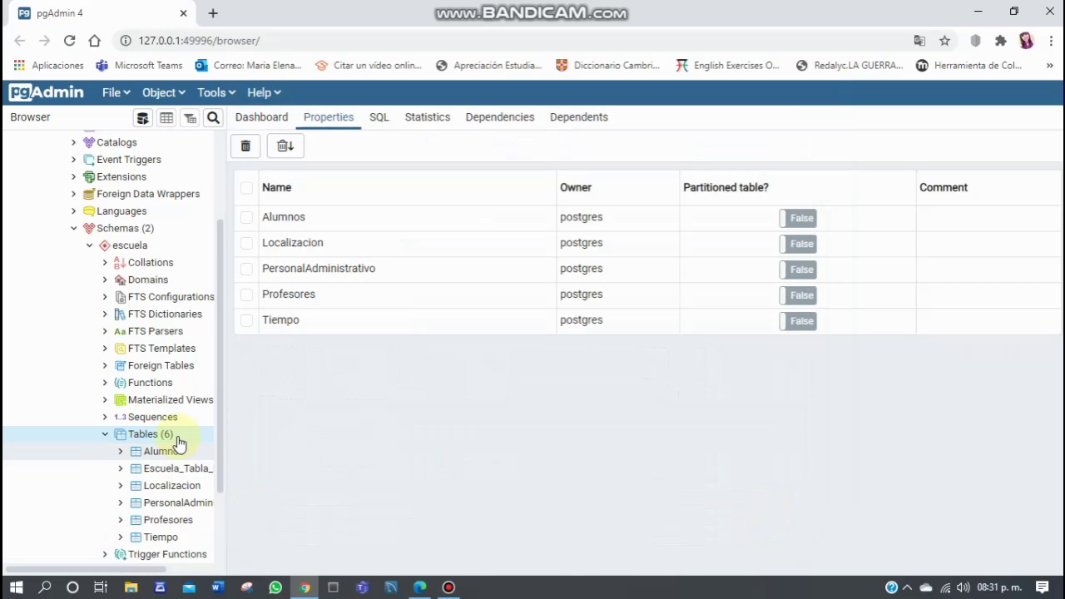
right_click(152, 438)
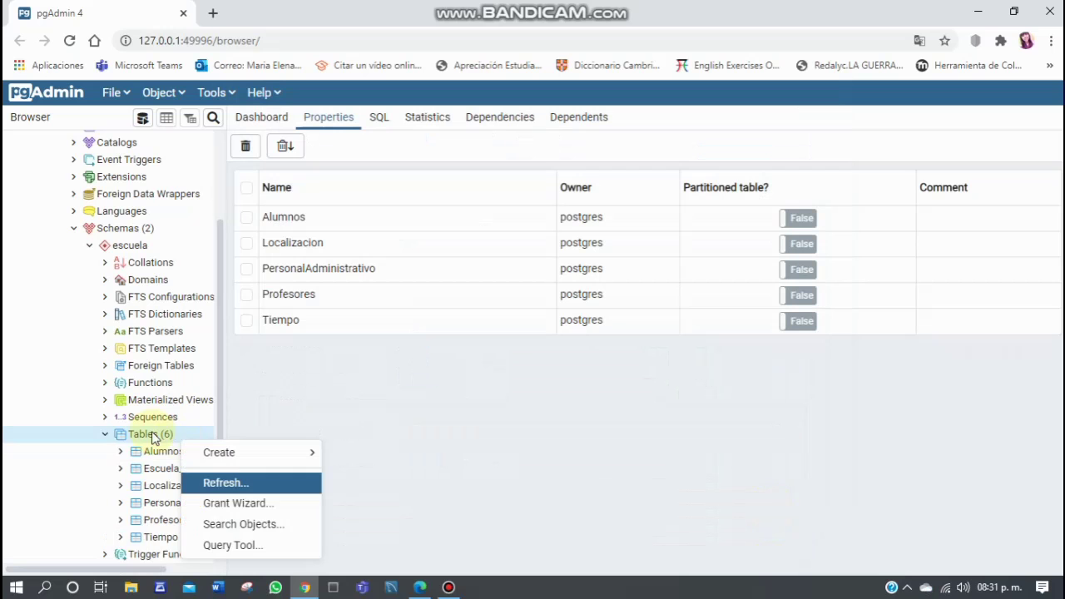
left_click(226, 483)
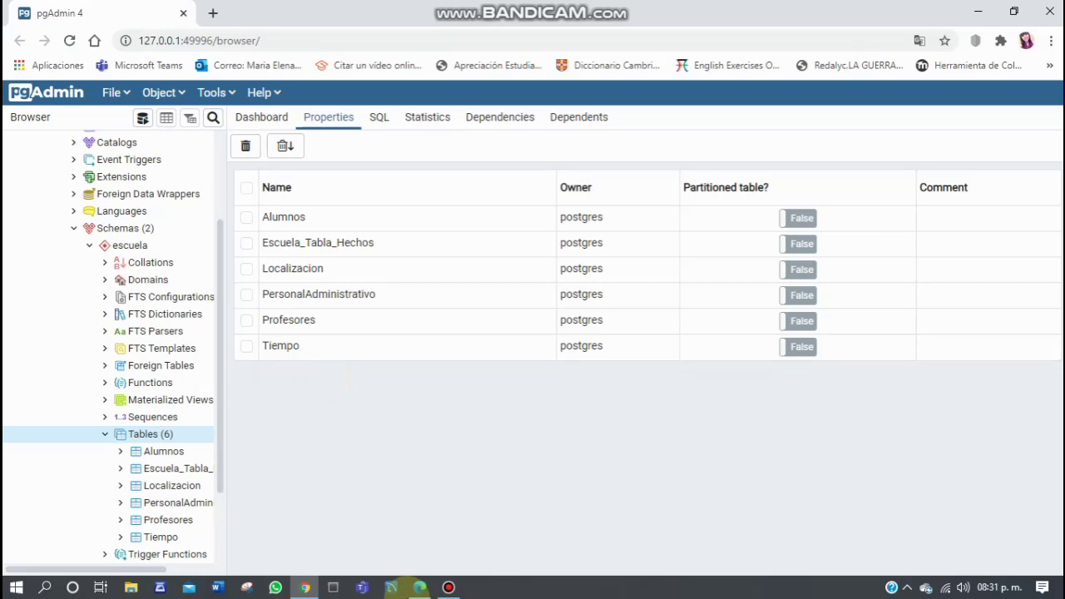
Switch to Estrella.pdf in the Edge browser to examine the star schema diagram, and return to pgAdmin.
left_click(420, 587)
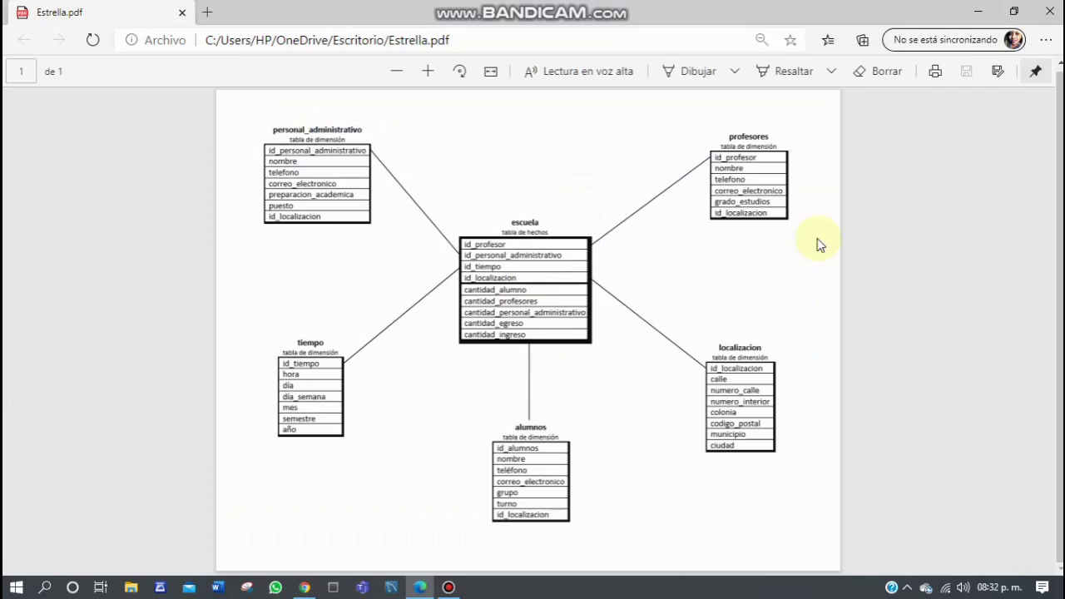
left_click(978, 11)
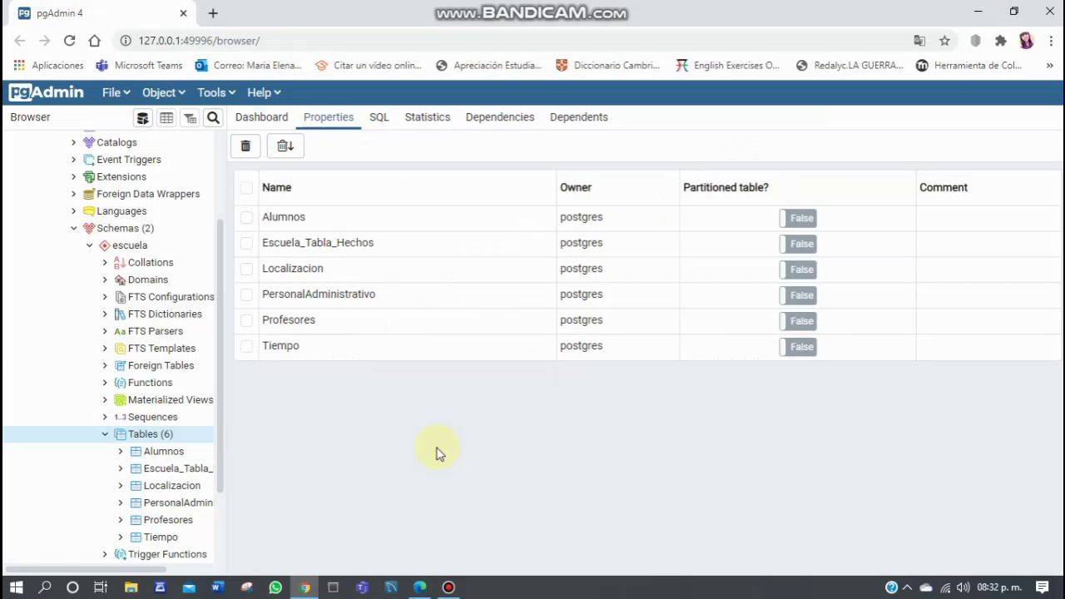
Generate an INSERT script for the Tiempo table.
scroll(199, 400, "down", 2)
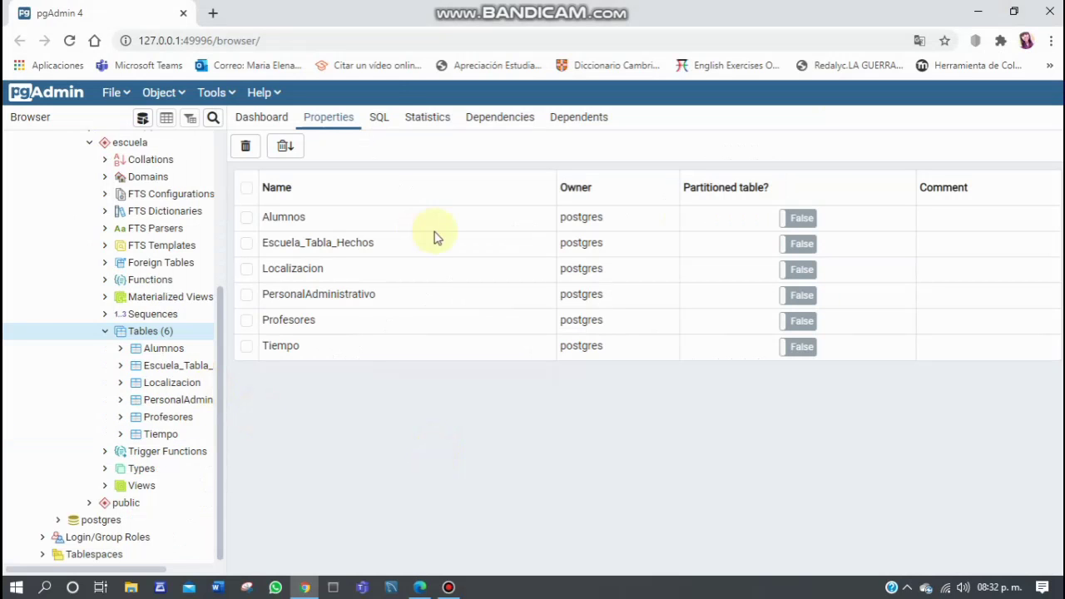
left_click(385, 345)
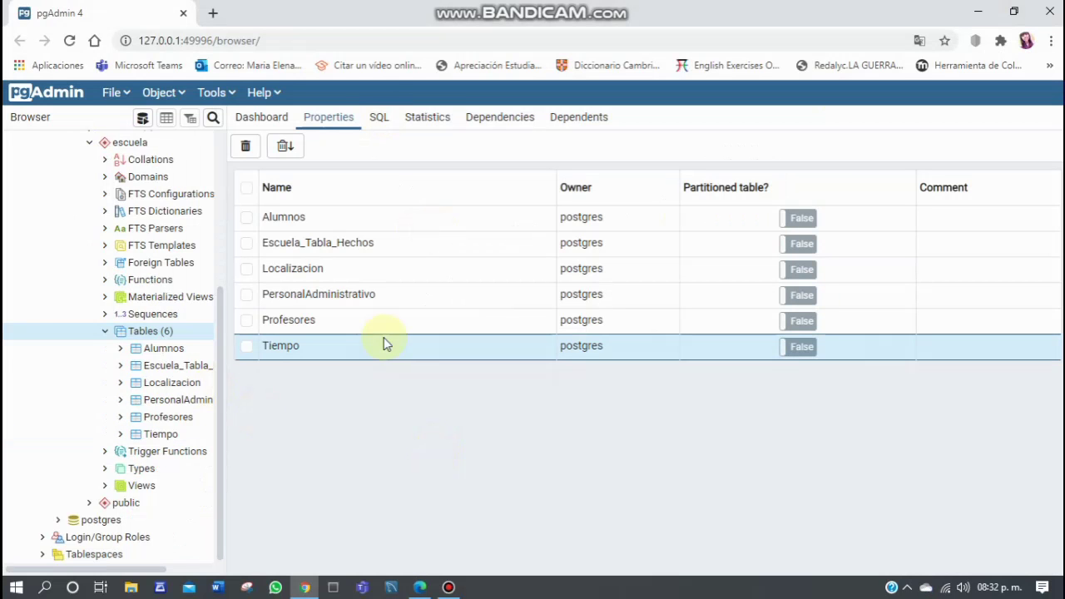
left_click(171, 435)
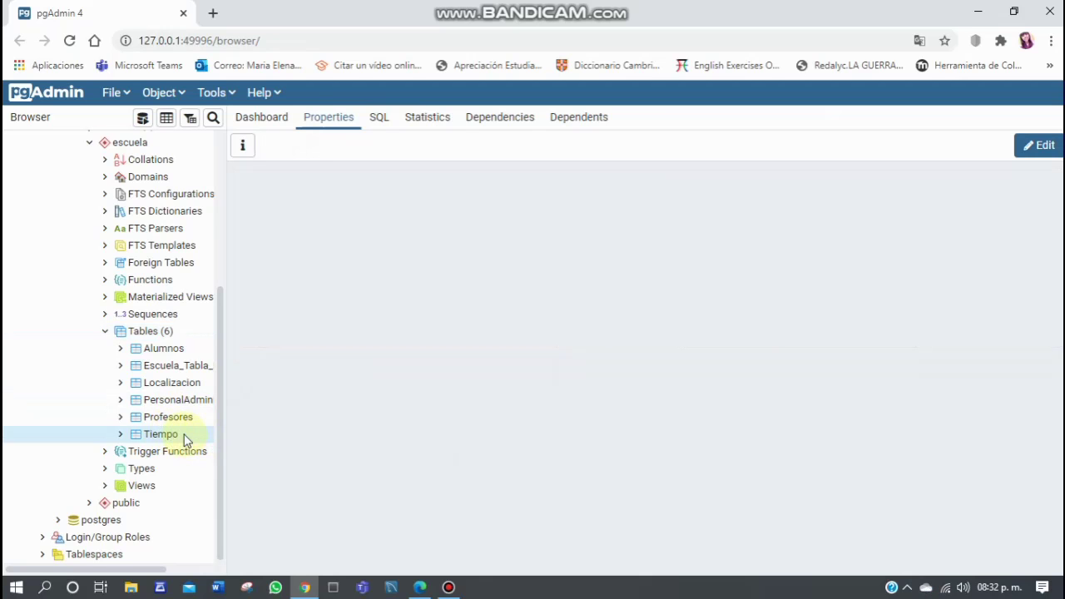
right_click(185, 441)
mouse_move(249, 274)
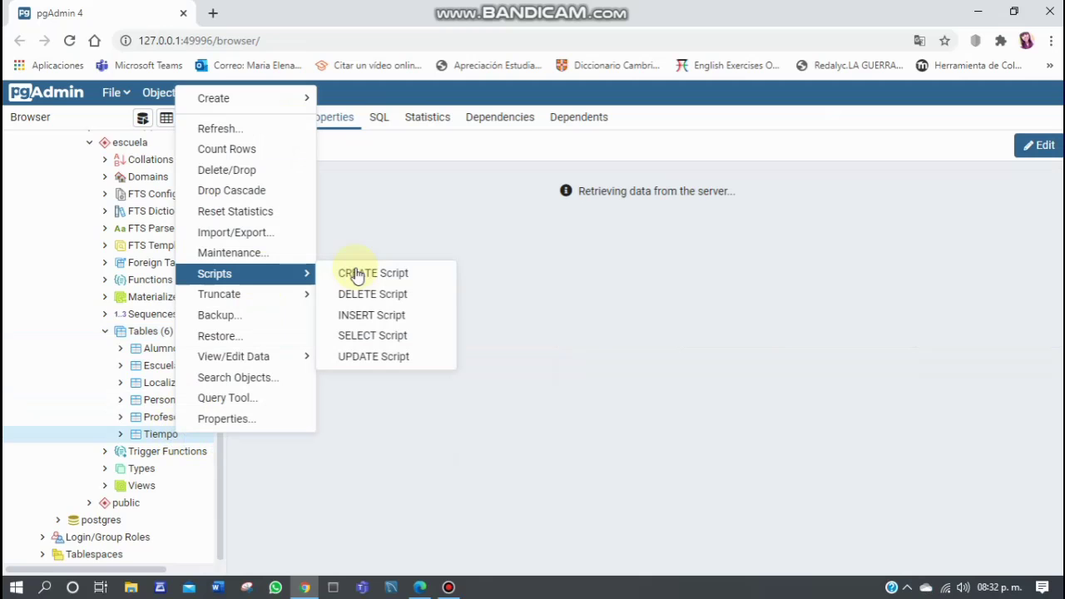
left_click(408, 318)
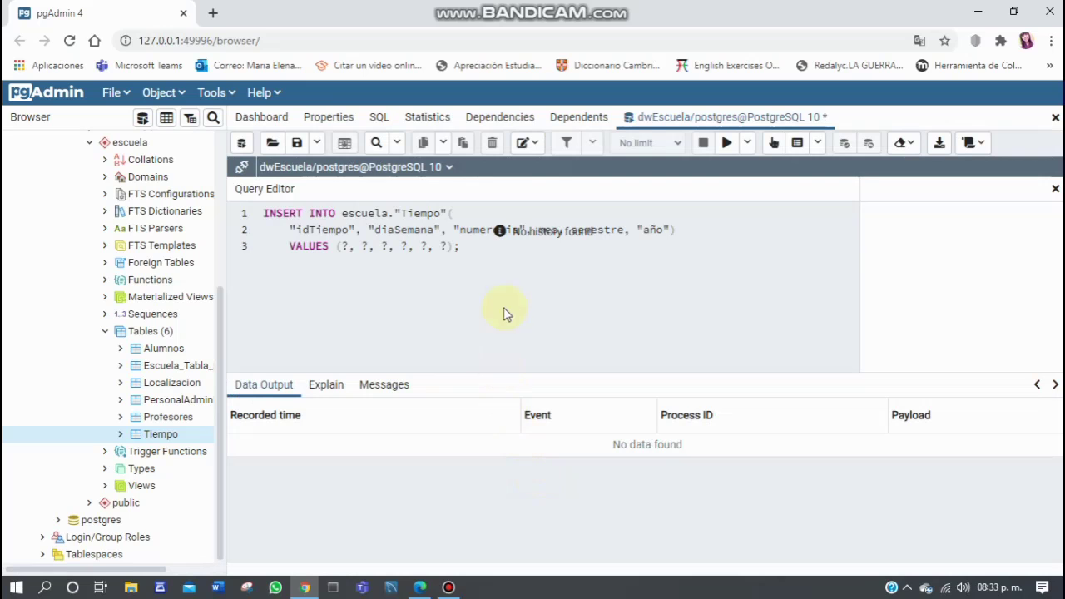
Examine the INSERT script's schema, target table, column list and value placeholders.
left_click(453, 255)
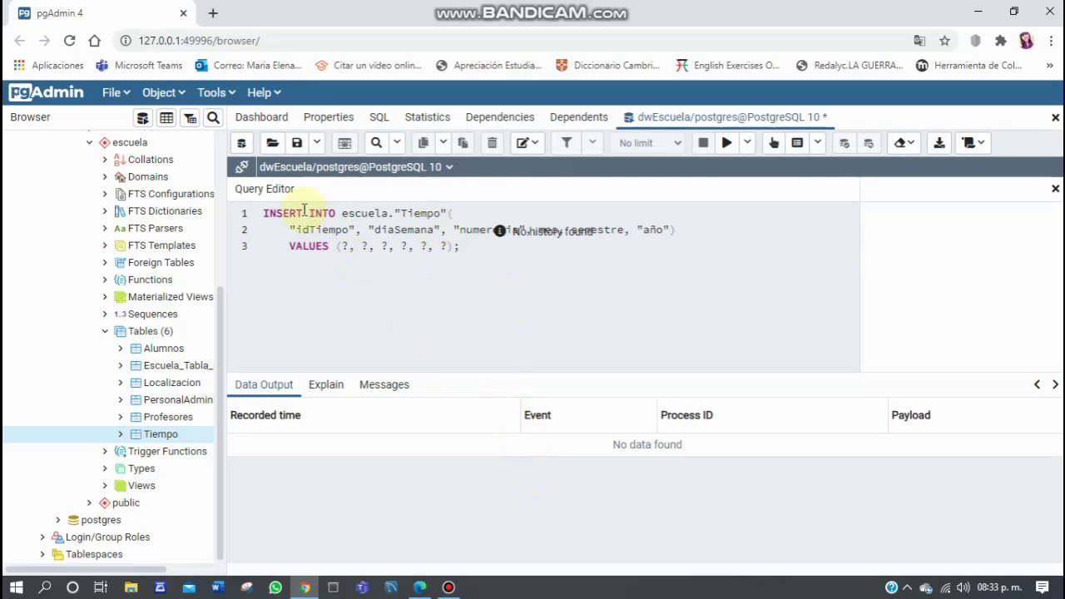
double_click(385, 214)
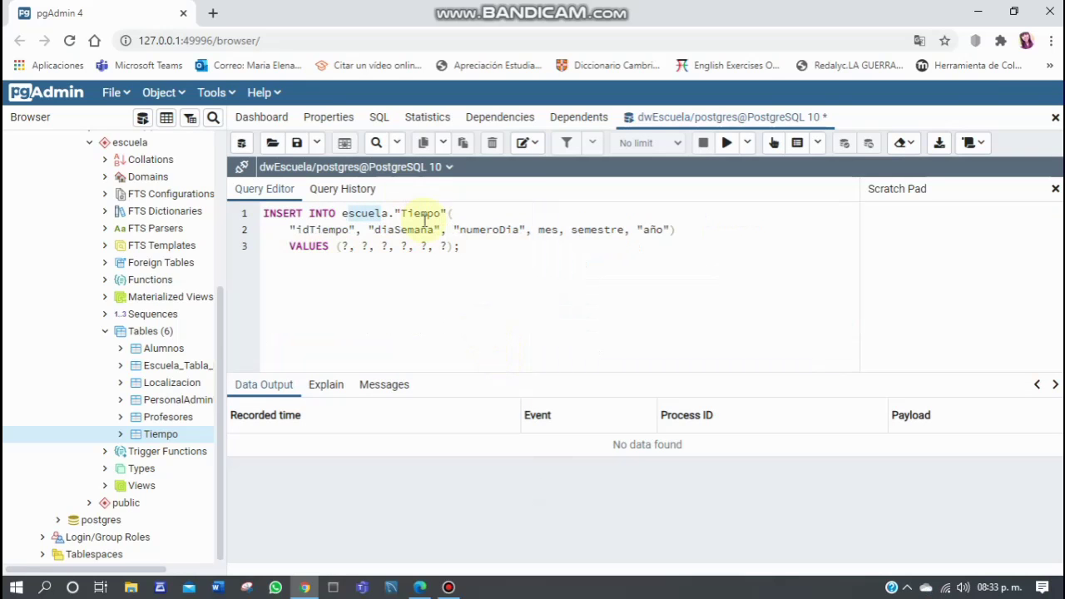
double_click(412, 213)
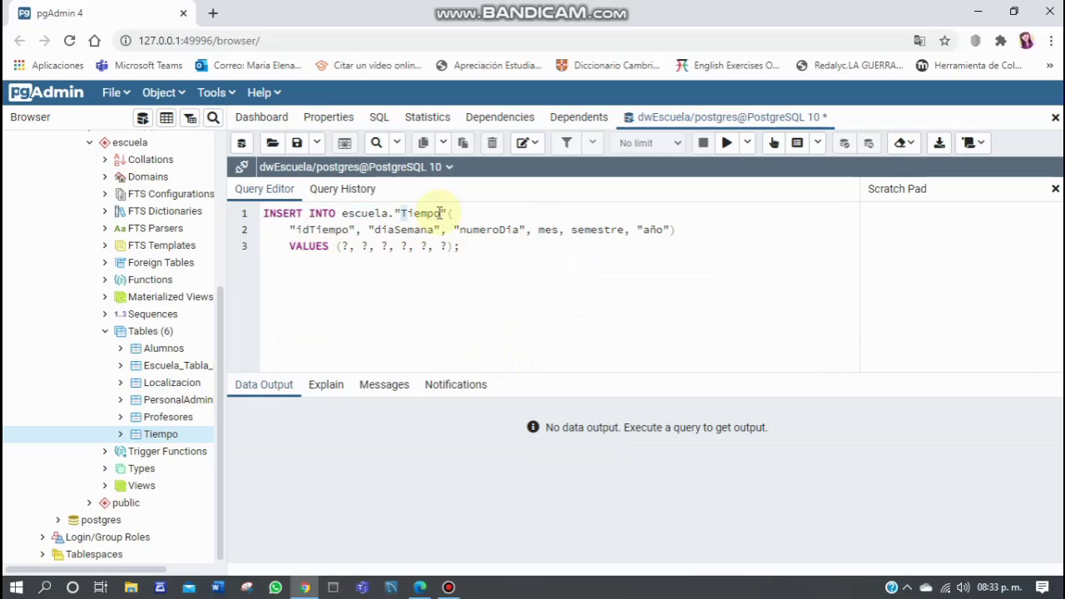
left_click_drag(290, 229, 672, 230)
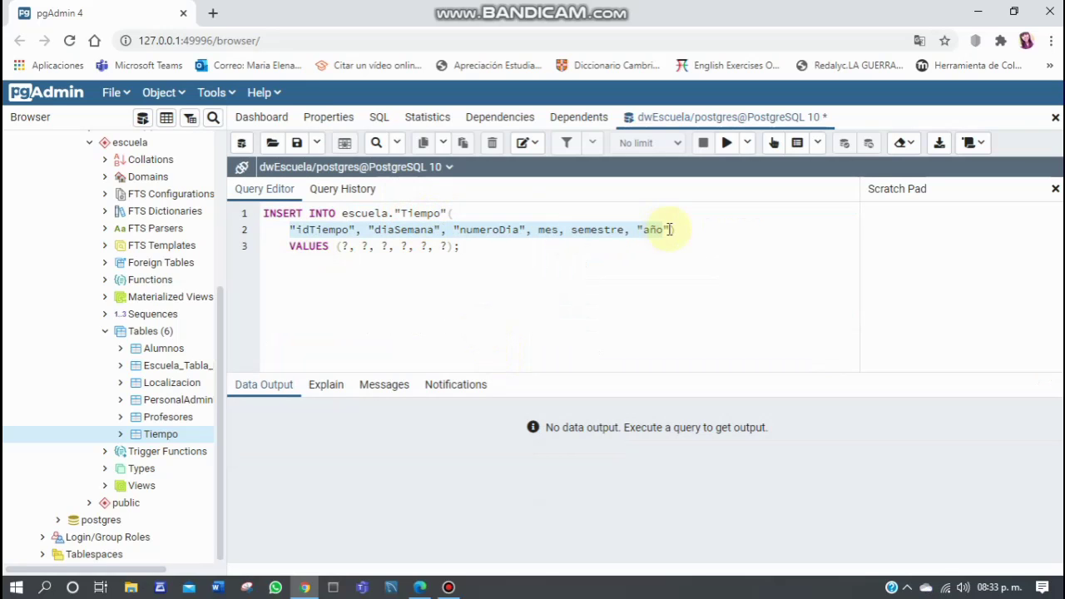
left_click(360, 247)
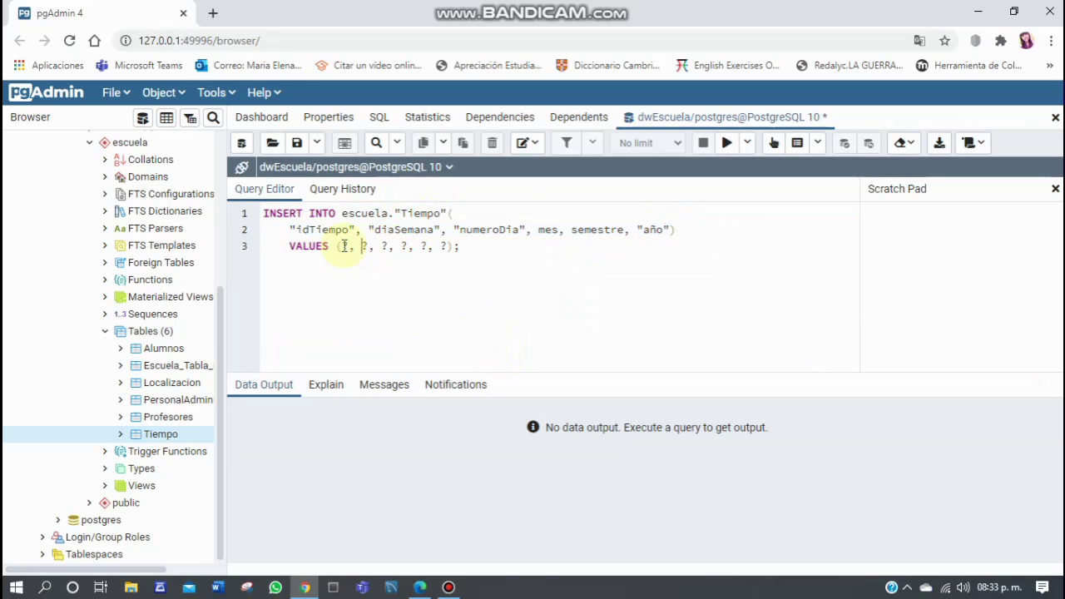
Replace the first two placeholders in the Tiempo INSERT with idTiempo 1 and diaSemana 'Lunes'.
left_click(346, 246)
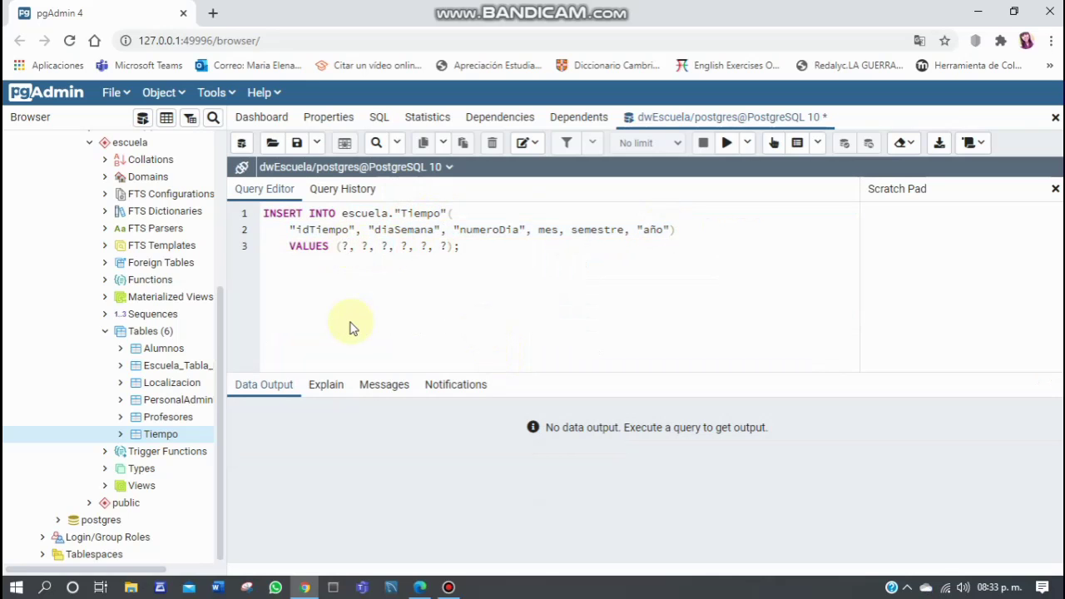
key("BackSpace")
type("1")
key("Right")
key("Right")
key("Delete")
type("'Lunes'")
Fill in numeroDia as 1 and mes as Diciembre in the Tiempo INSERT values.
key("Right")
key("Right")
key("Delete")
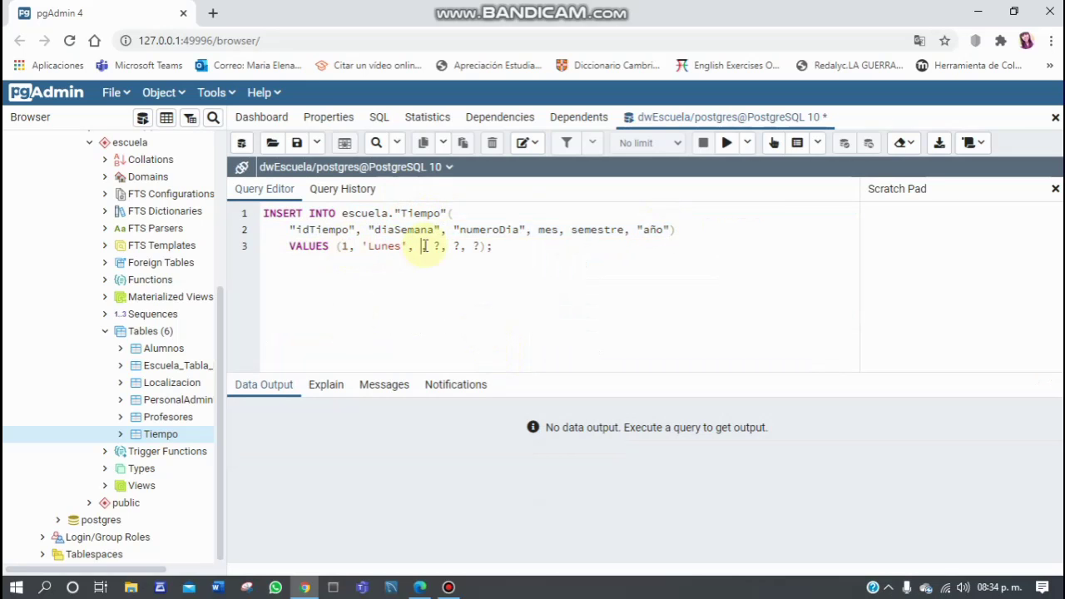
type("1")
key("BackSpace")
type("Dic")
type("im")
type("ebre")
Complete the Tiempo INSERT with semestre 2 and año 2014, and execute the query.
left_click(521, 247)
key("BackSpace")
type("2")
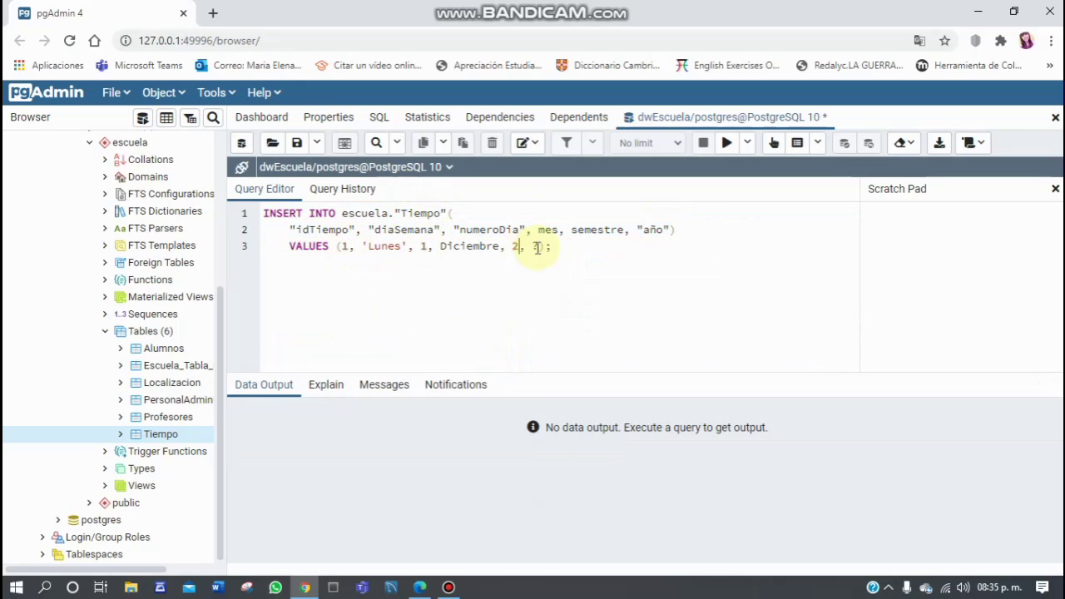
left_click(538, 246)
key("BackSpace")
type("2014")
left_click(727, 144)
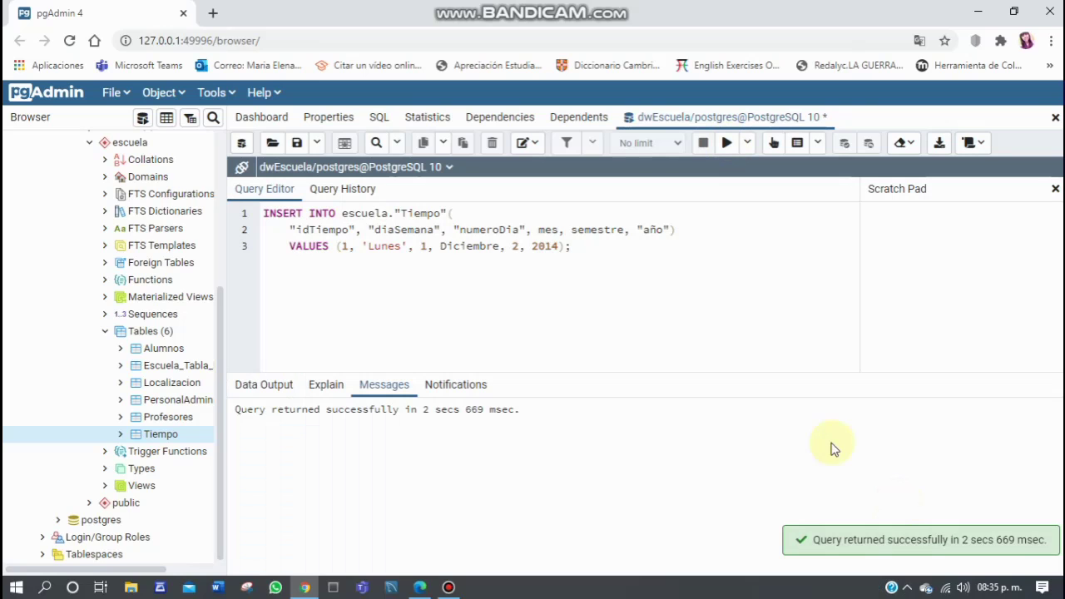
Reuse the Tiempo INSERT for a second record, setting idTiempo to 2 and diaSemana to 'Jueves'.
left_click(345, 246)
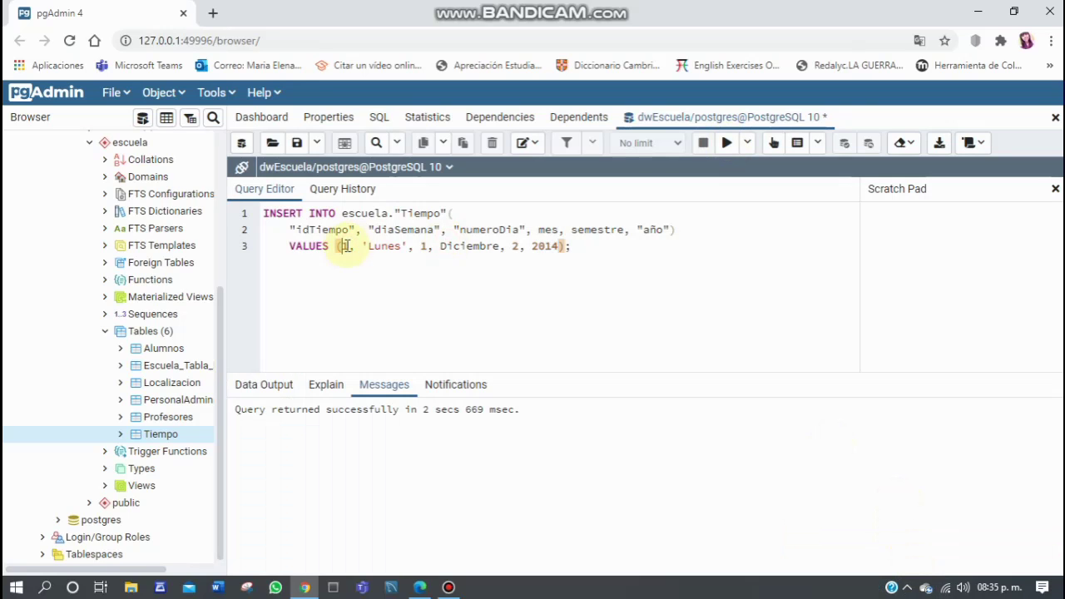
key("BackSpace")
type("2")
left_click_drag(369, 247, 391, 251)
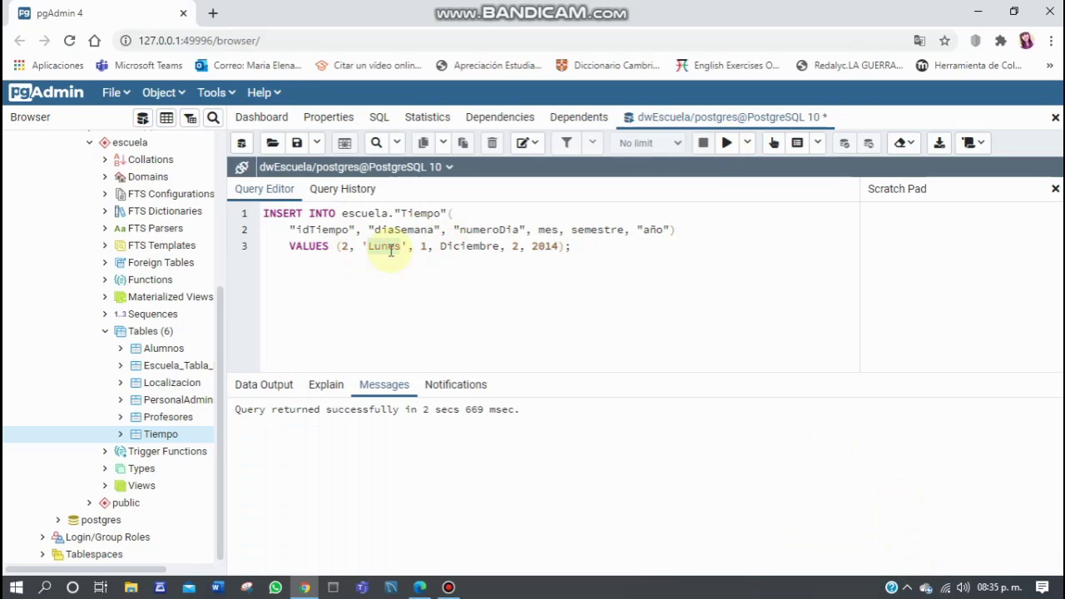
type("Jueves")
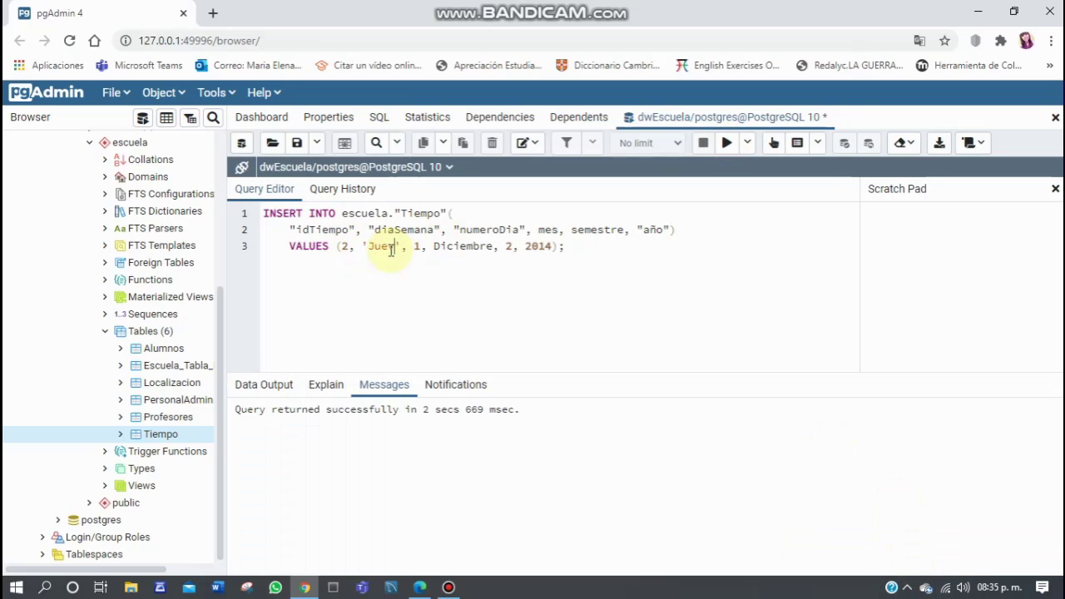
Set the second record's numeroDia to 16 and its mes to 'Junio'.
left_click(435, 250)
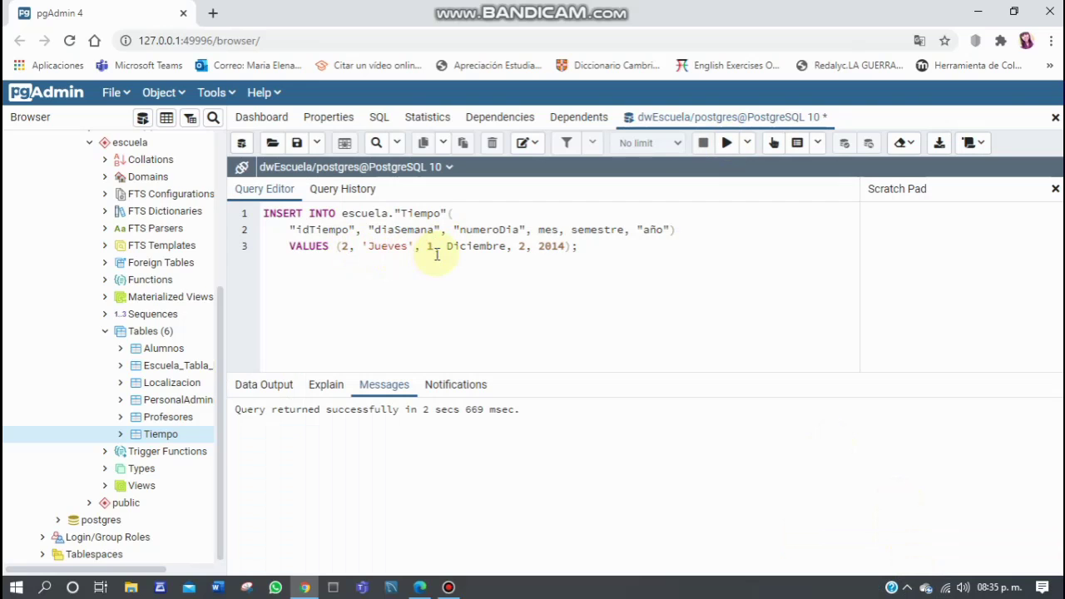
type("6")
double_click(464, 248)
type("'")
type("Junio")
Set the second record's semestre to 1 and año to 2016, and execute the INSERT.
key("Right")
key("Right")
key("Right")
key("Right")
key("BackSpace")
type("1")
key("Right")
key("Right")
key("Right")
key("Right")
key("Right")
key("Right")
key("BackSpace")
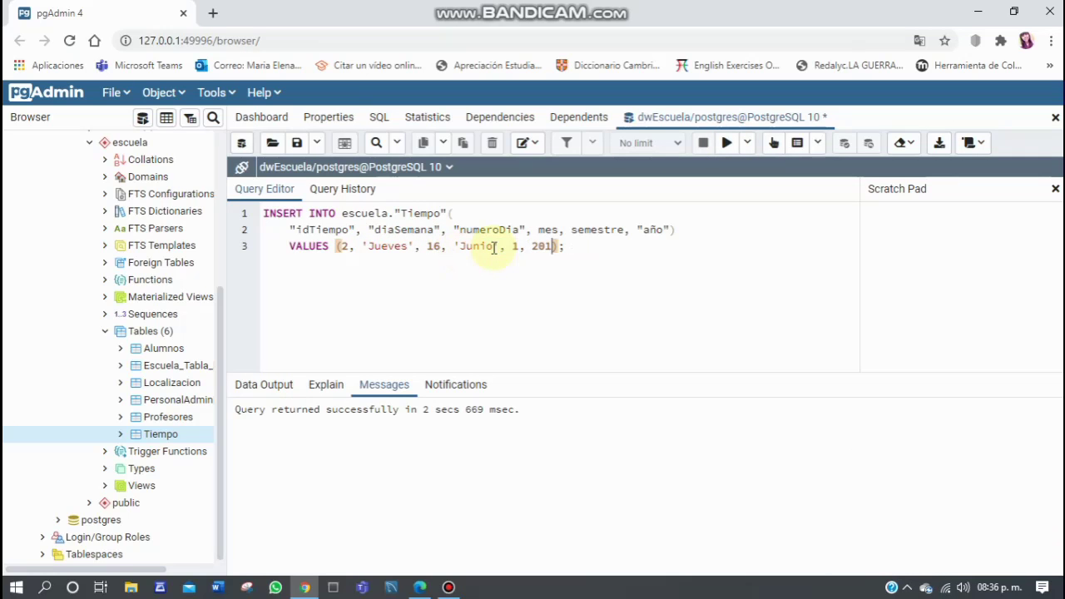
type("6")
left_click(726, 145)
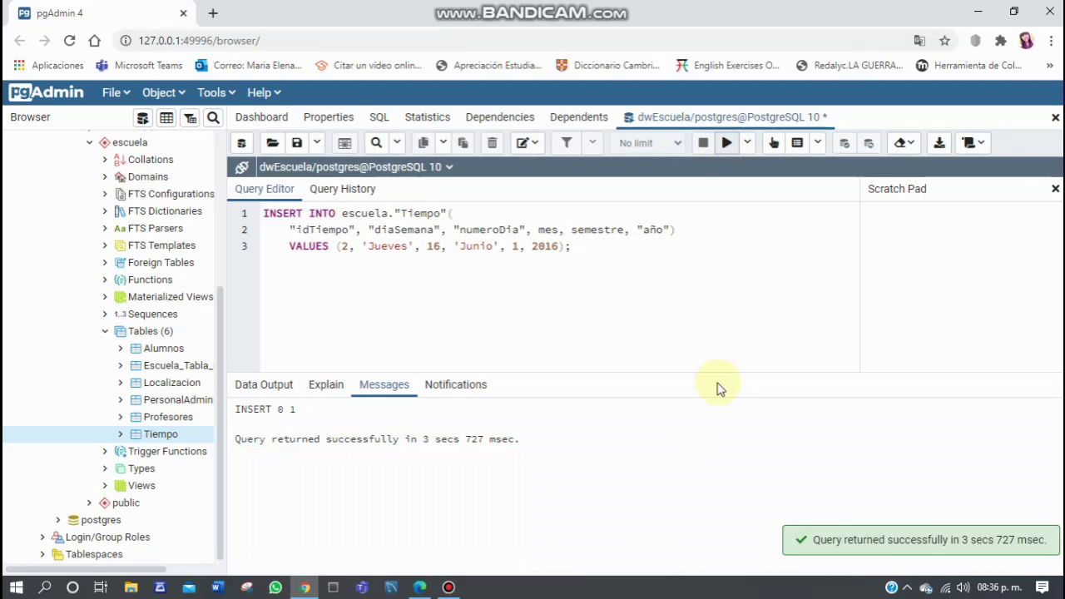
Reuse the Tiempo INSERT for a third record, setting idTiempo to 3 and diaSemana to 'Sábado'.
double_click(387, 246)
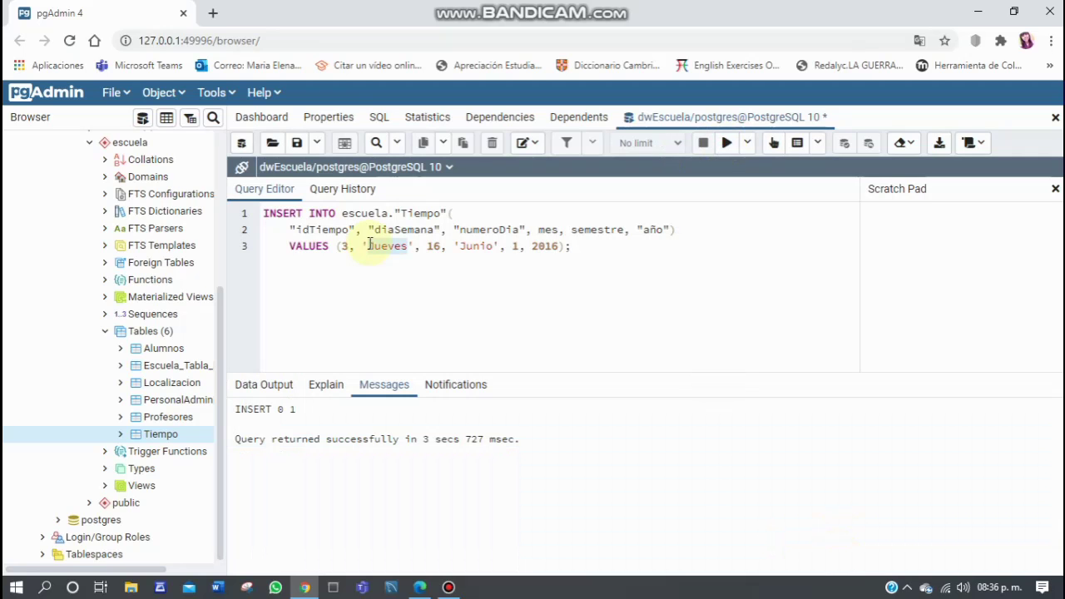
type("Sabad")
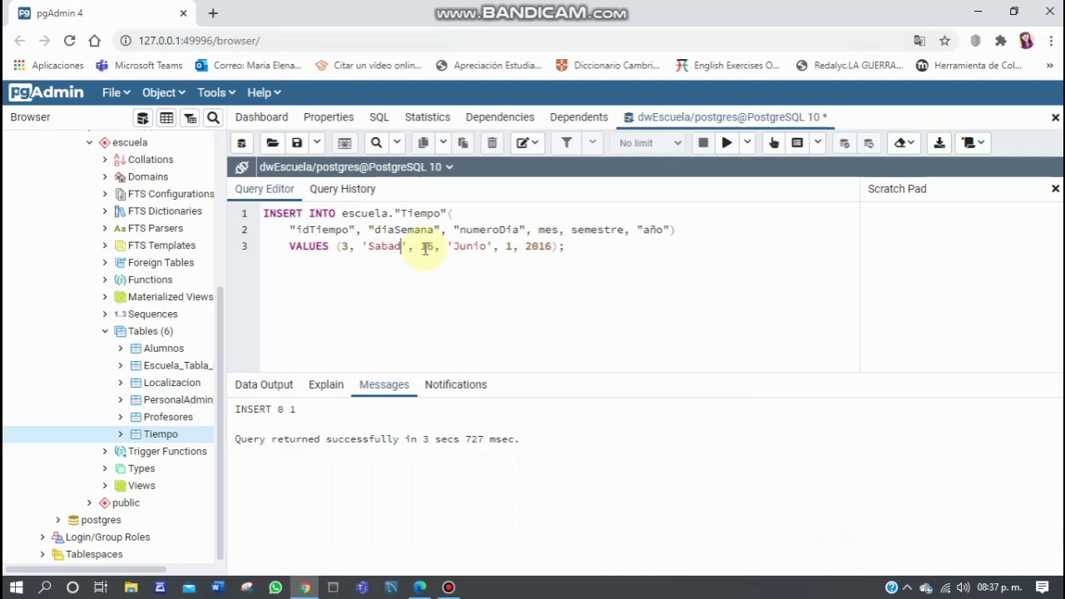
type("o")
key("Left")
key("Left")
key("Left")
key("Left")
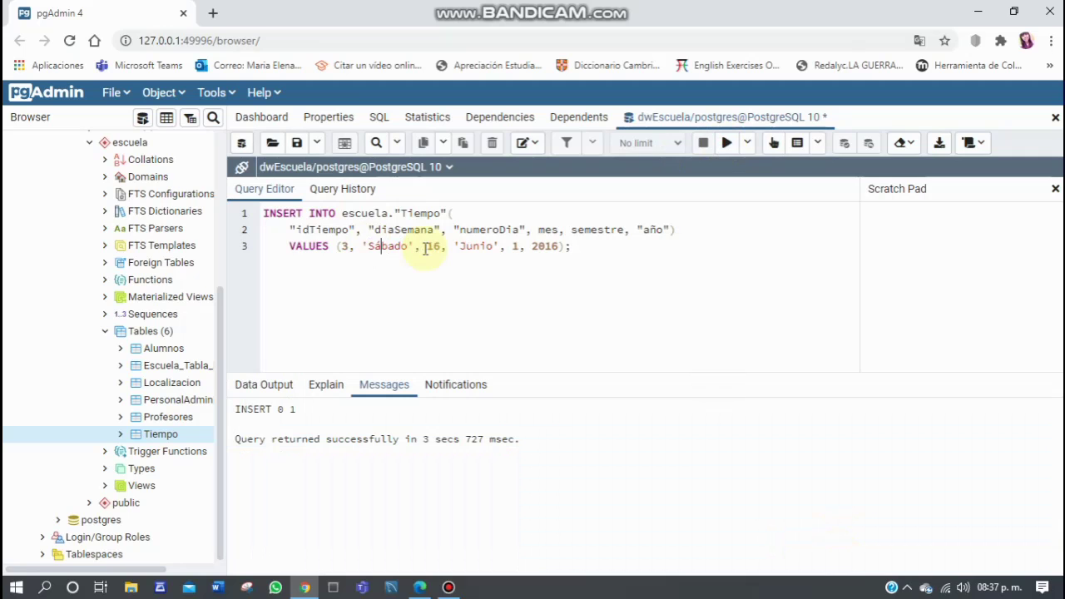
Complete the third Tiempo record with numeroDia 14, mes 'Abril' and año 2018, and execute the INSERT.
left_click(439, 248)
key("BackSpace")
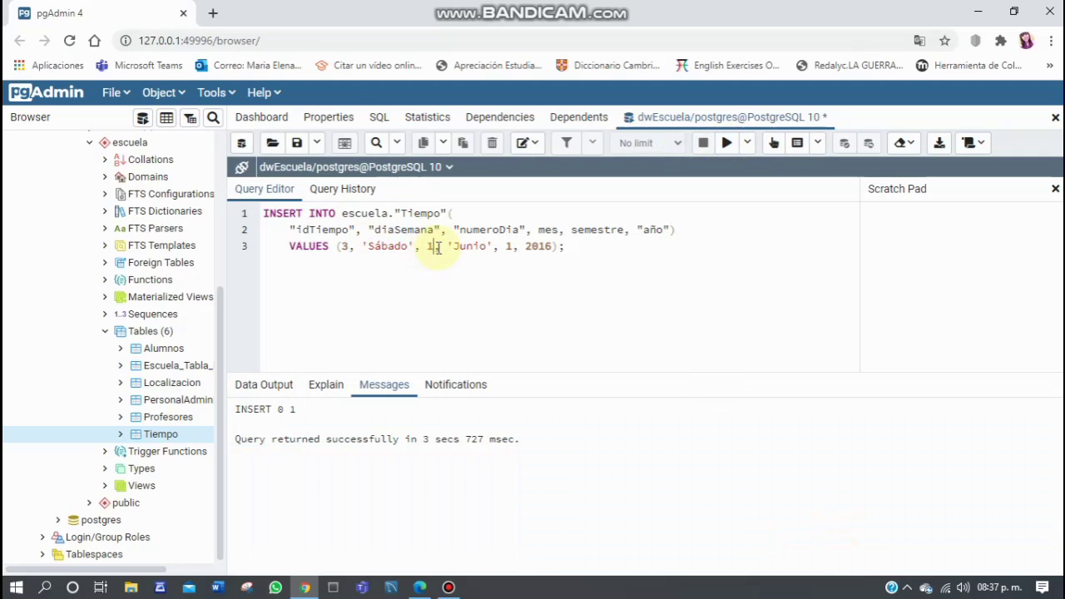
type("4")
double_click(474, 247)
type("Abril")
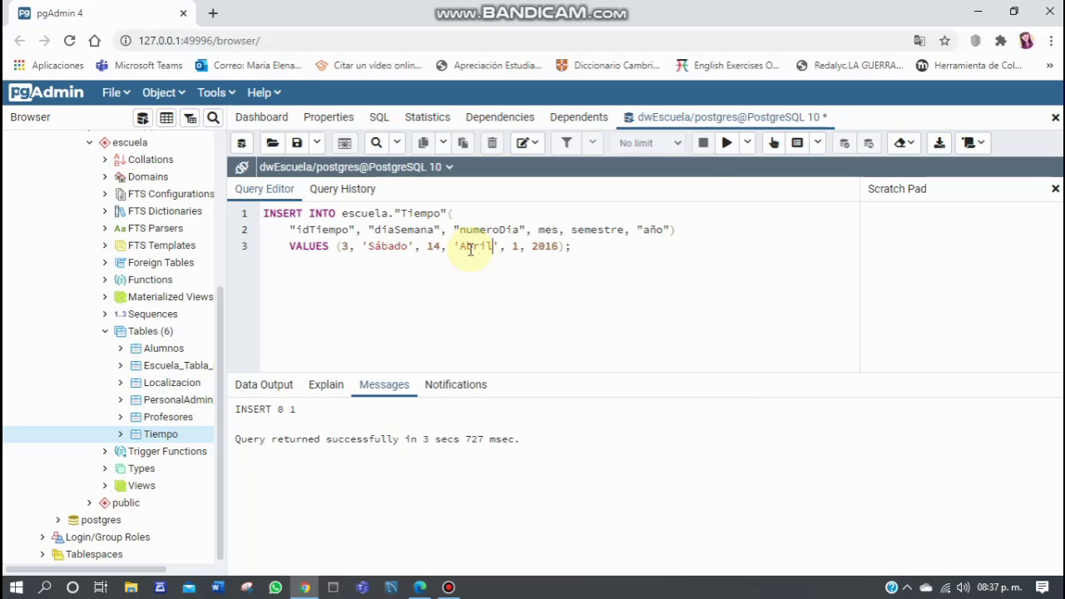
key("F5")
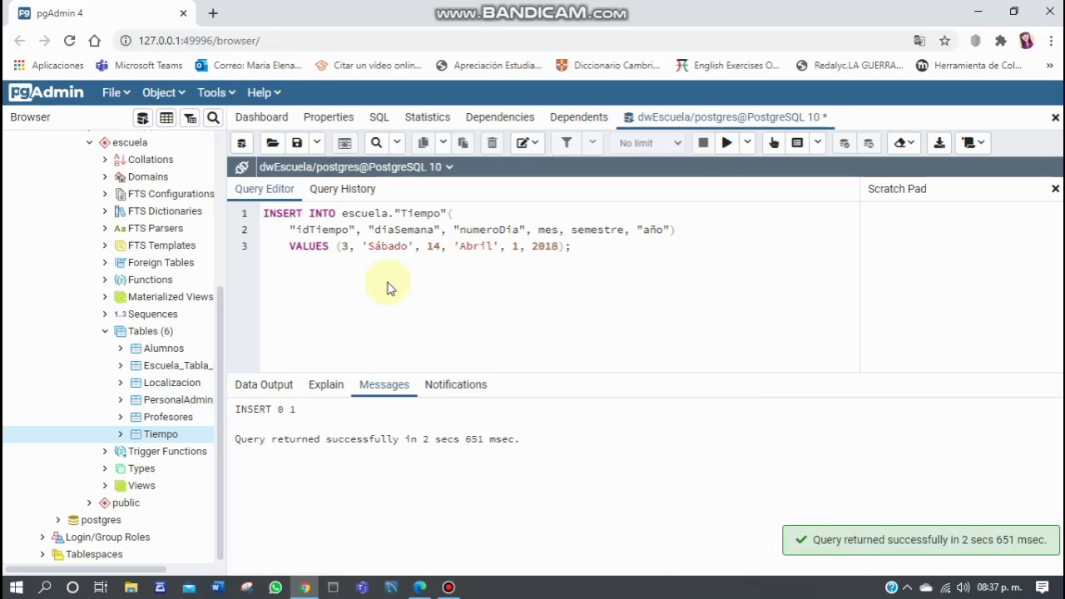
Reuse the Tiempo INSERT for a fourth record, setting idTiempo to 4 and diaSemana to 'Miércoles'.
left_click(348, 246)
key("BackSpace")
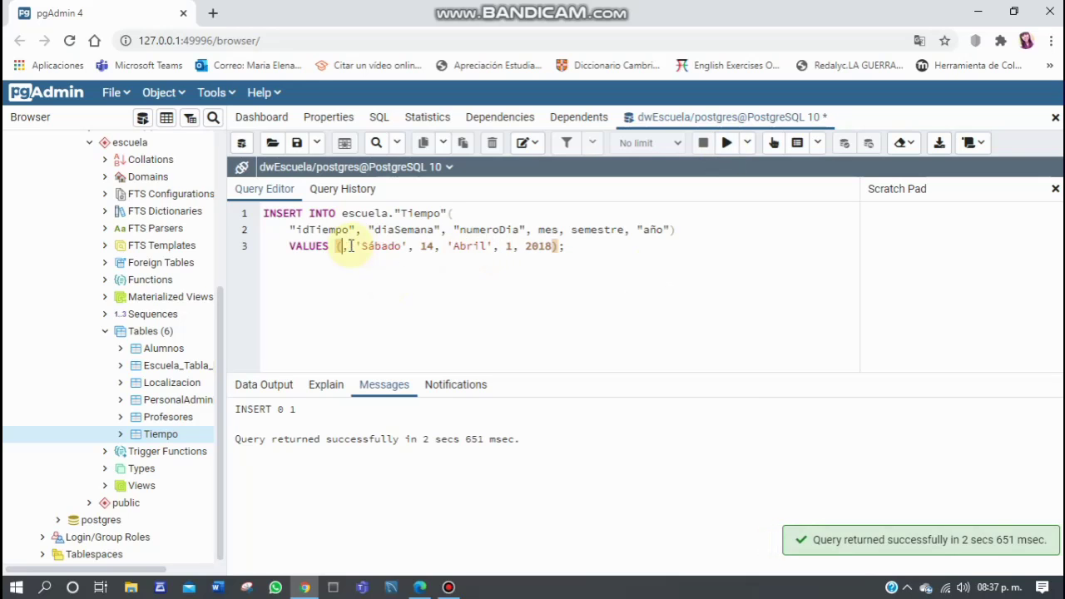
type("4")
double_click(378, 246)
type("Miércoles")
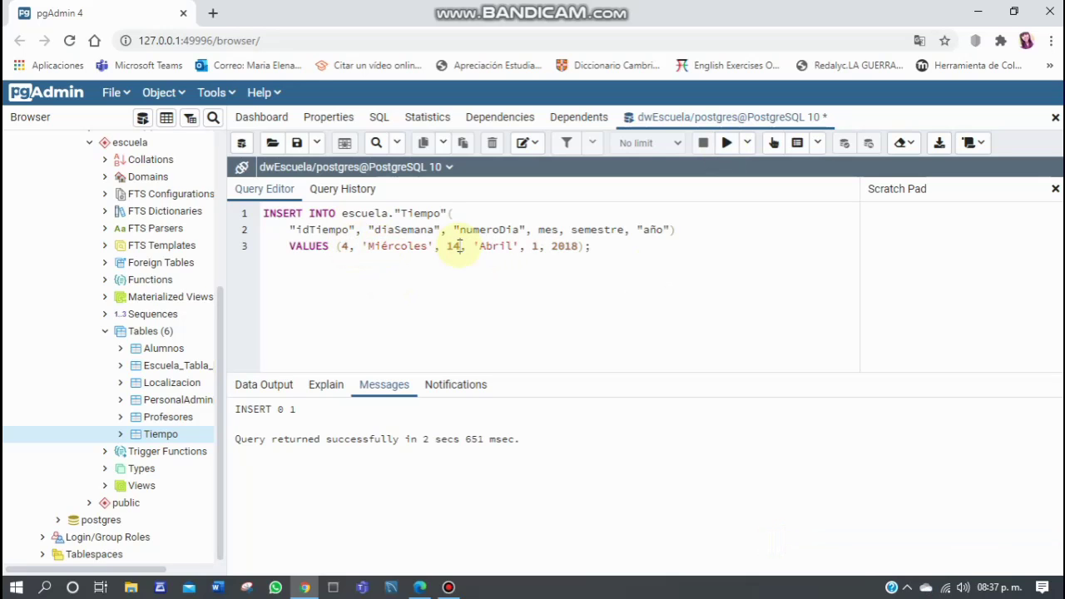
Complete the fourth Tiempo record with numeroDia 25, mes 'Agosto', semestre 2 and año 2010, and execute the INSERT.
left_click(458, 247)
key("BackSpace")
key("BackSpace")
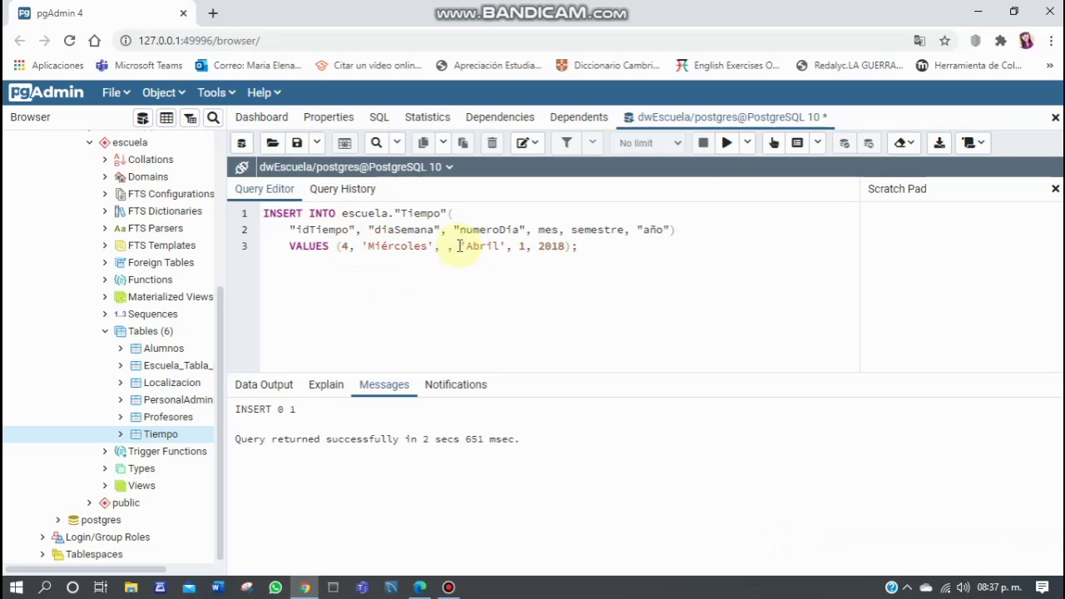
type("2")
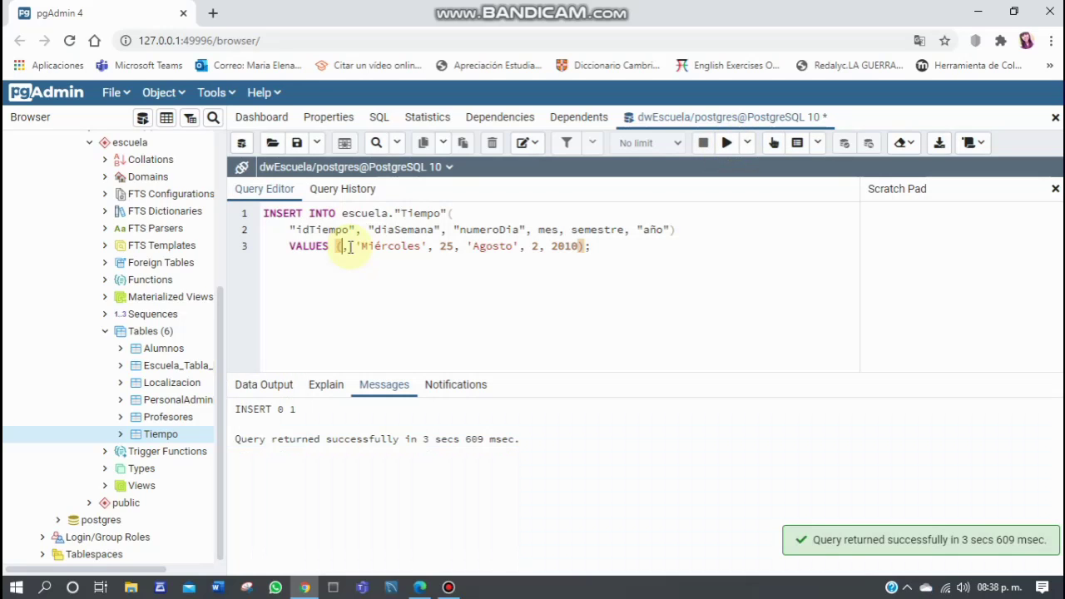
Reuse the Tiempo INSERT for a fifth record, setting idTiempo to 5 and diaSemana to 'Viernes'.
type("5")
double_click(398, 247)
type("Vierne")
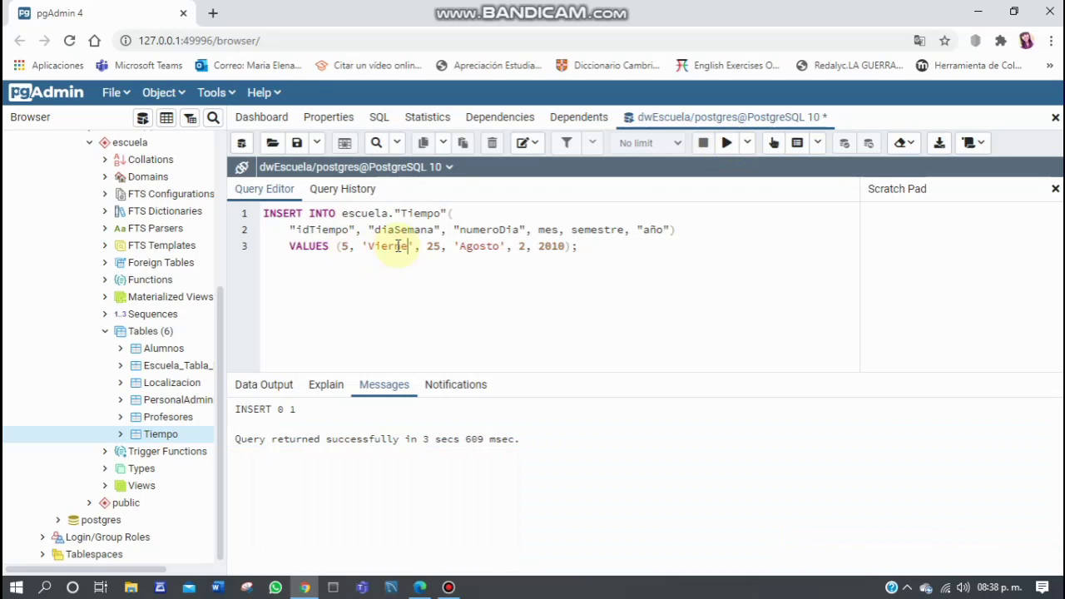
type("s")
Set the fifth record's mes to 'Diciembre' and its numeroDia to 10, and execute the INSERT.
double_click(478, 247)
type("Diciembre")
double_click(434, 247)
type("10")
left_click(726, 141)
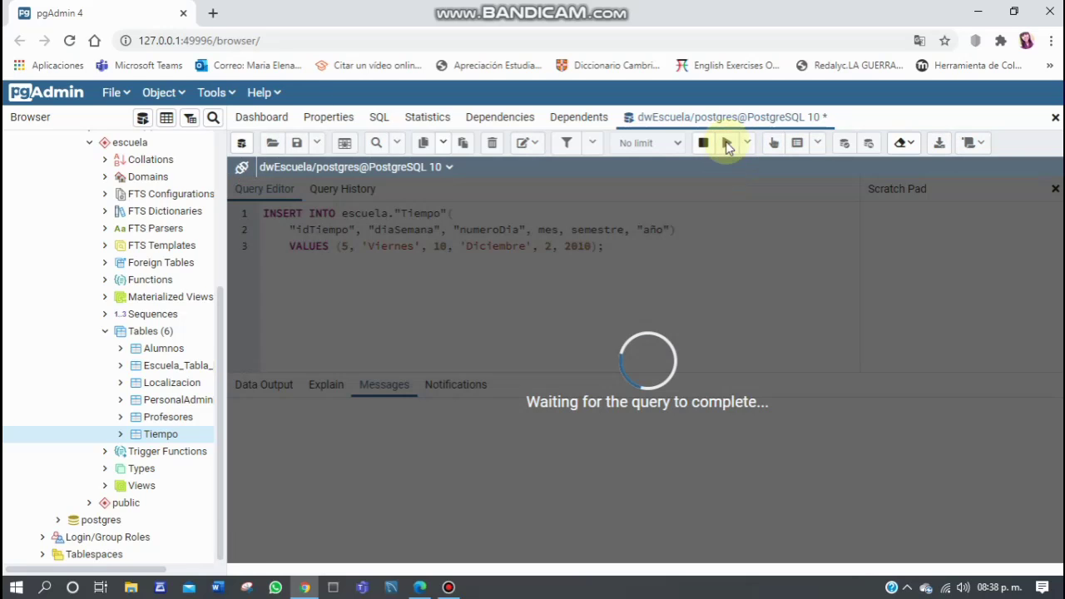
Display all rows of the Tiempo table and rerun its query to refresh the data.
left_click(163, 92)
mouse_move(286, 376)
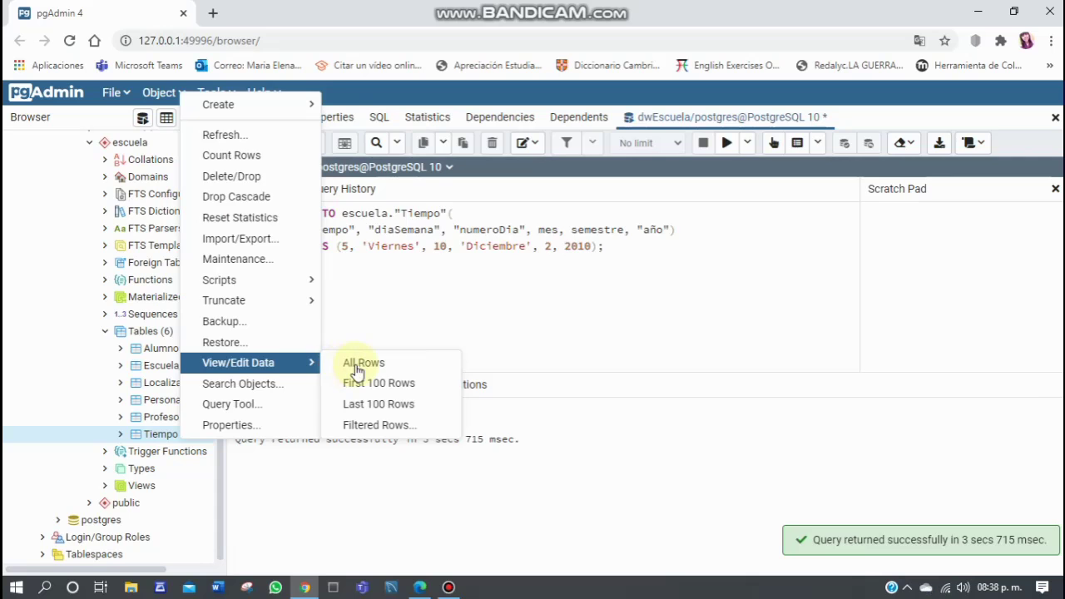
left_click(354, 371)
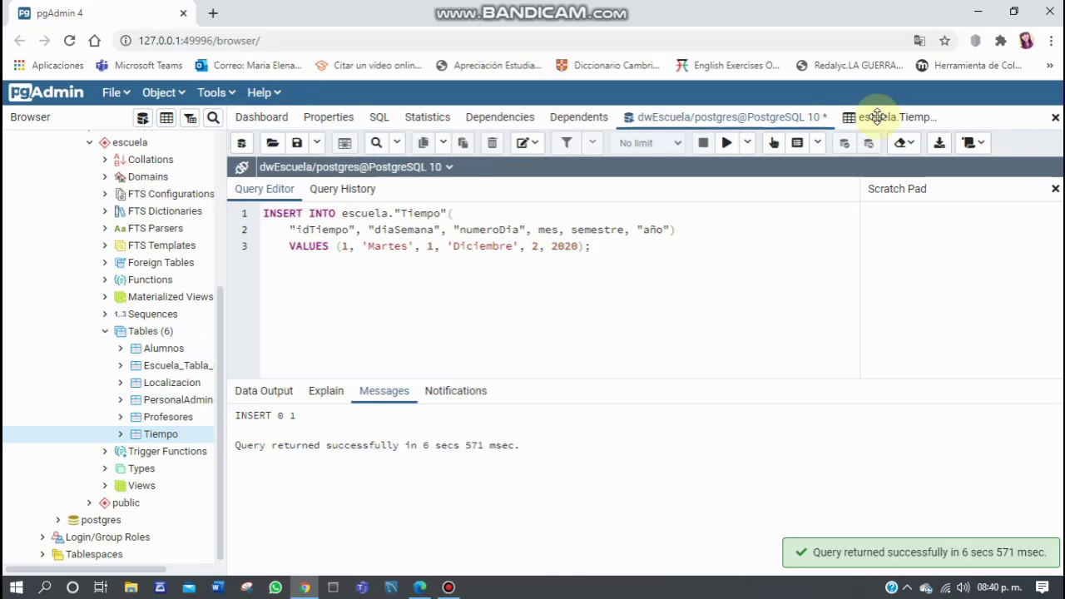
left_click(878, 116)
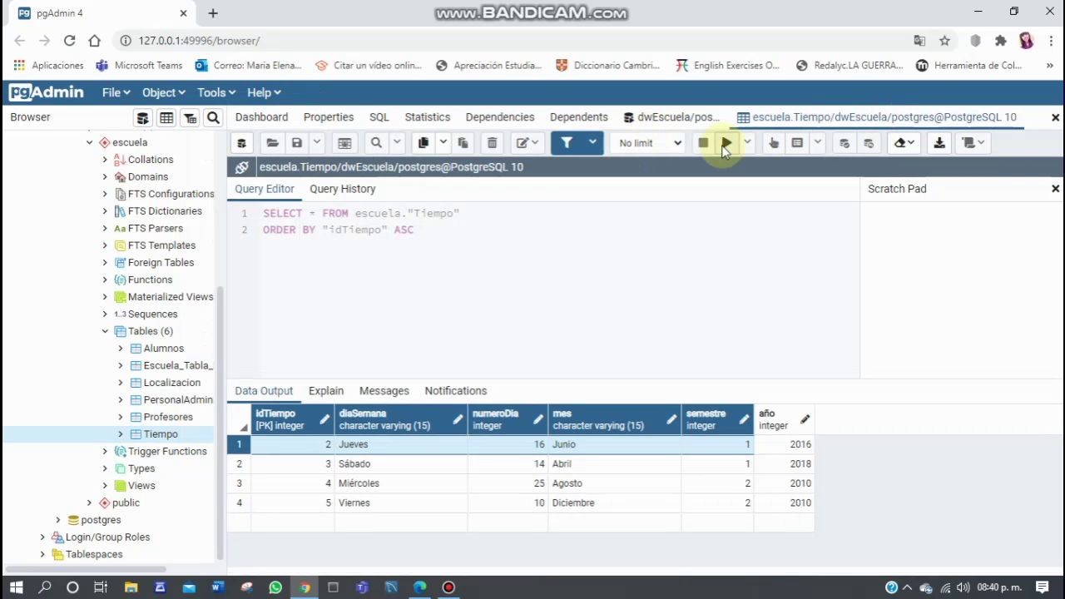
left_click(726, 143)
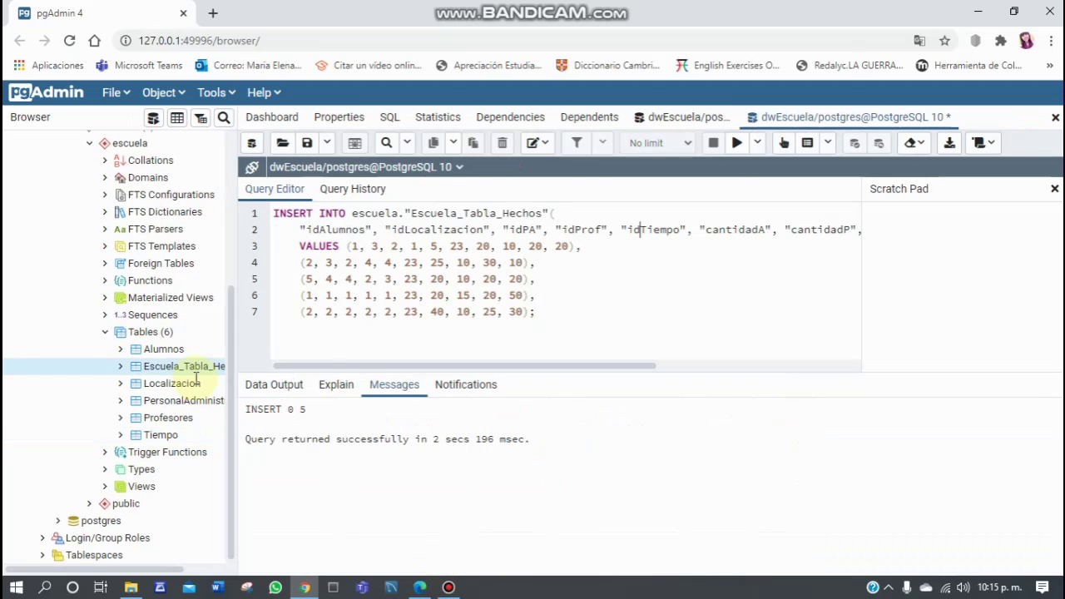
Highlight the value rows after the first one in the Escuela_Tabla_Hechos INSERT statement to review them.
key("Down")
key("End")
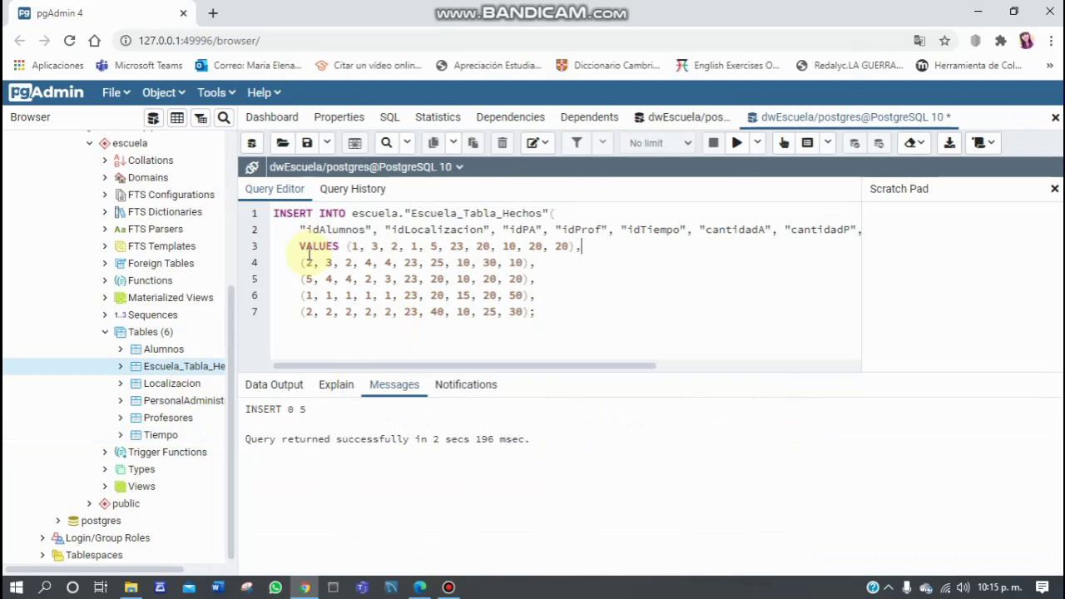
left_click_drag(301, 263, 519, 311)
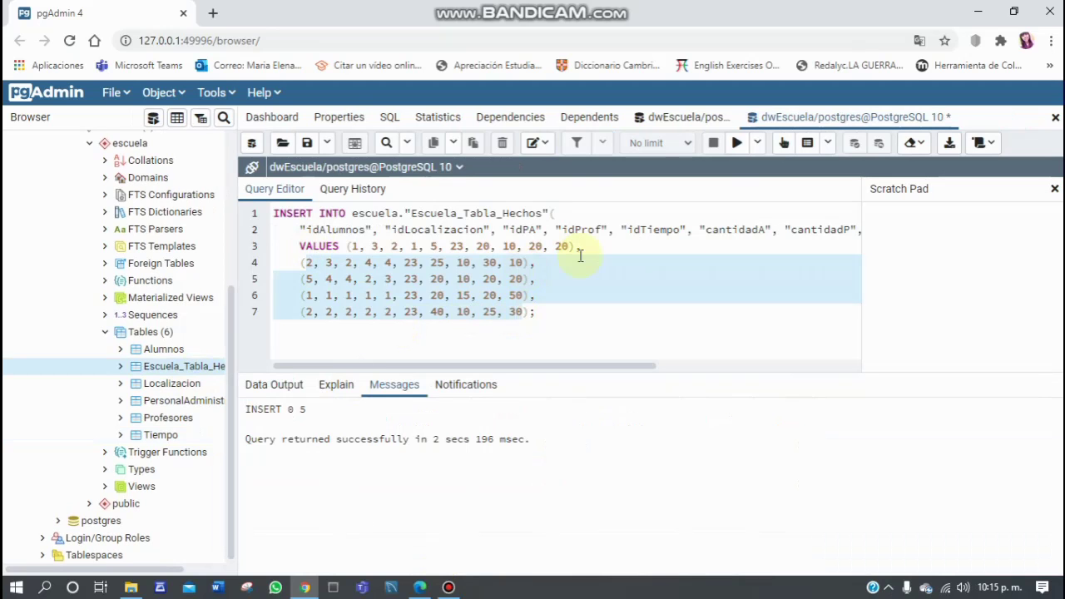
left_click_drag(580, 248, 510, 321)
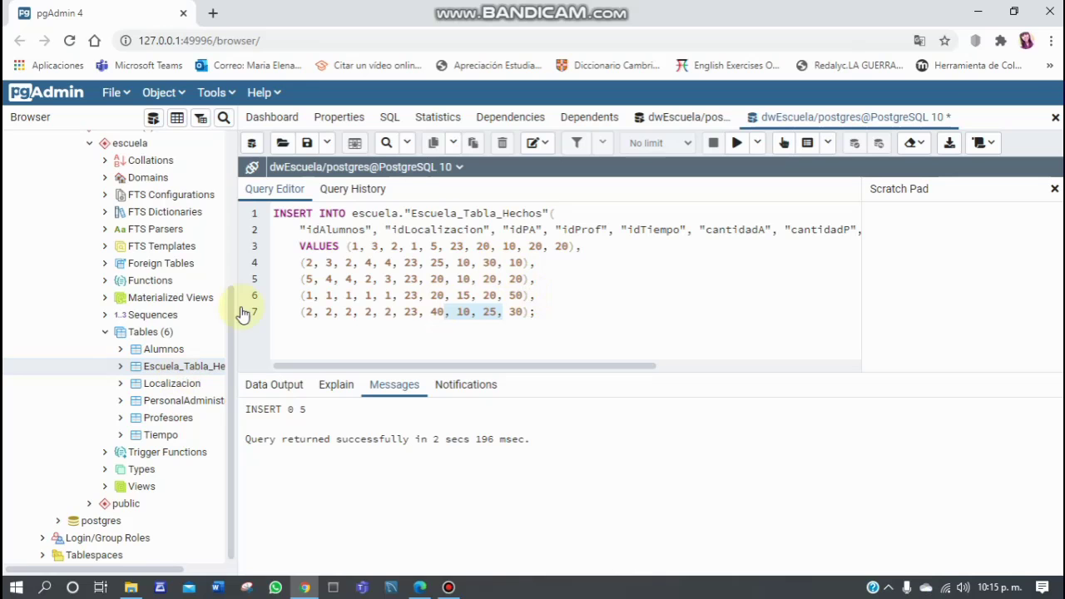
Close the Escuela_Tabla_Hechos and Alumnos INSERT queries without saving their changes.
left_click(1055, 119)
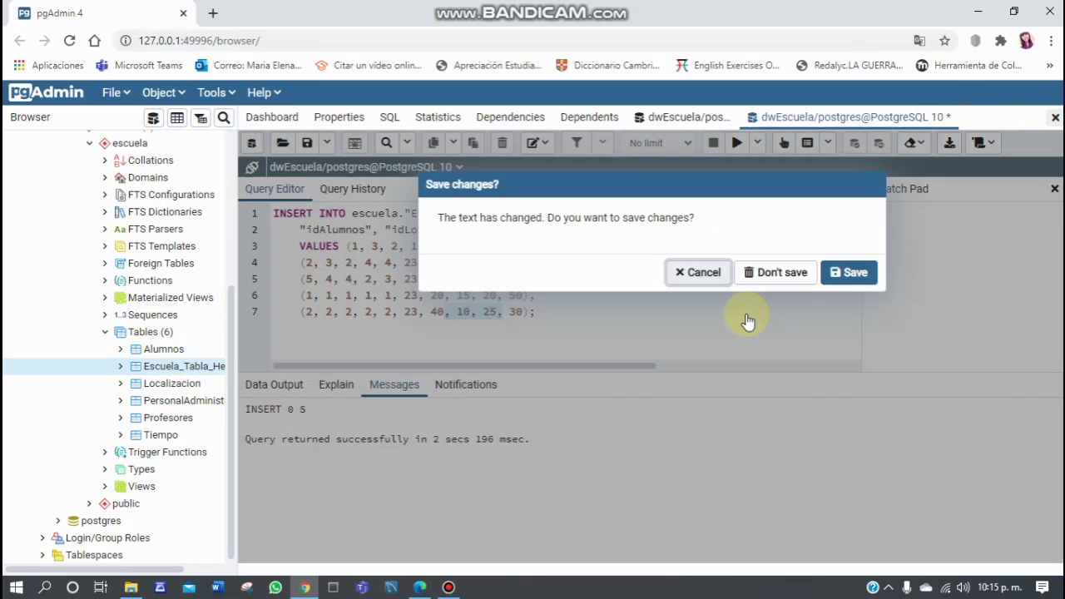
left_click(774, 278)
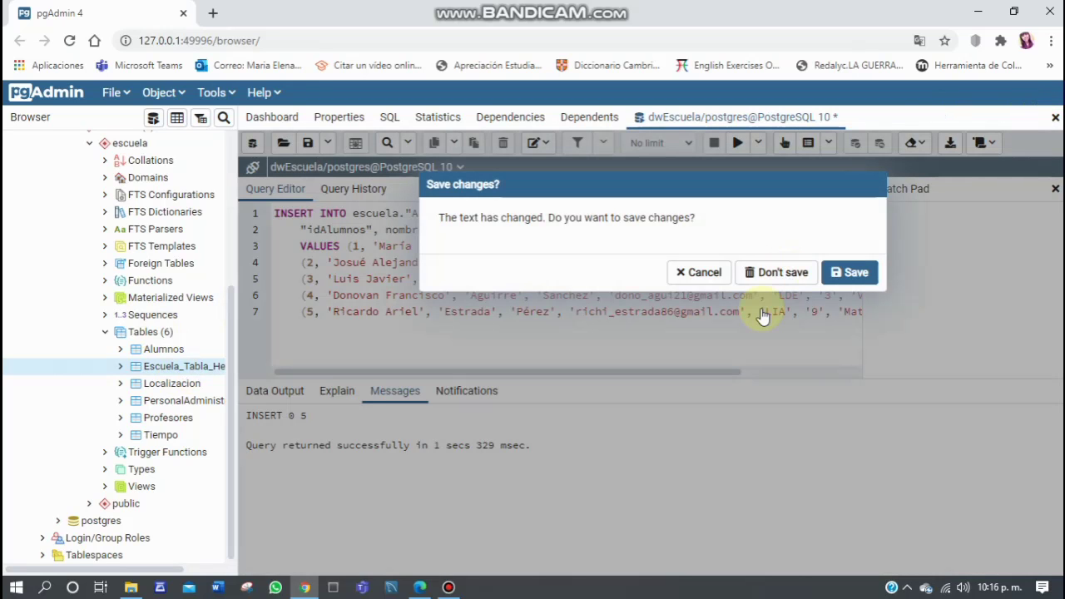
left_click(799, 273)
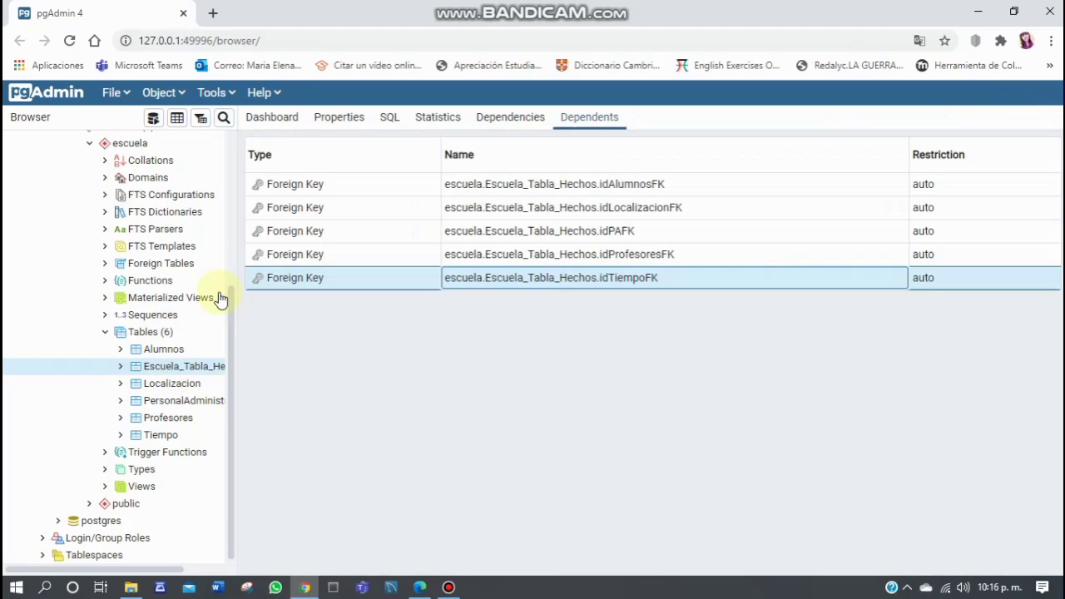
Generate a SELECT script for the Alumnos table, execute it and inspect the student records.
right_click(189, 349)
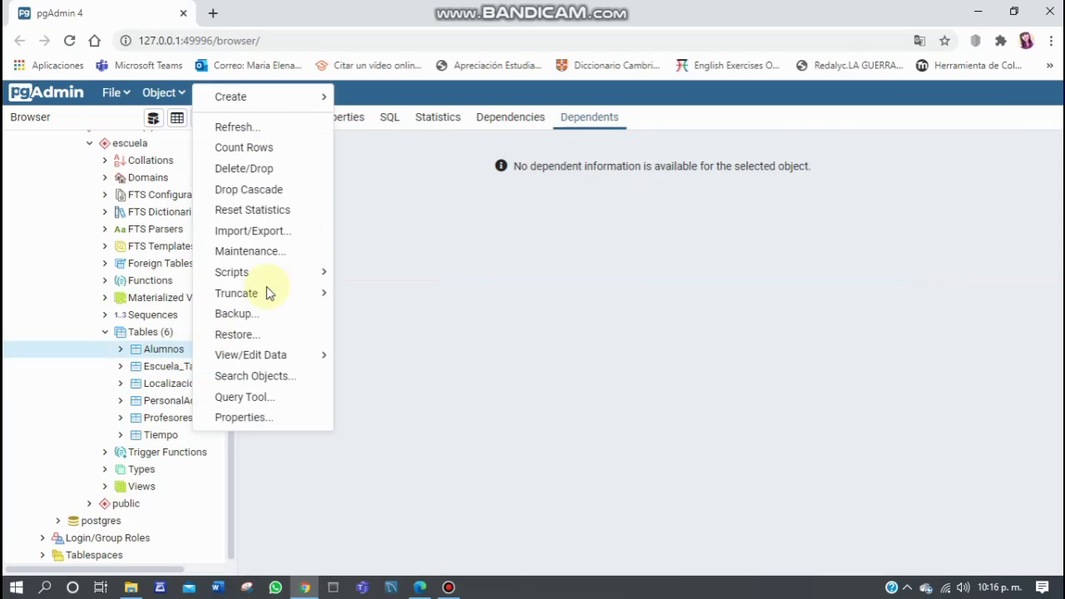
mouse_move(331, 277)
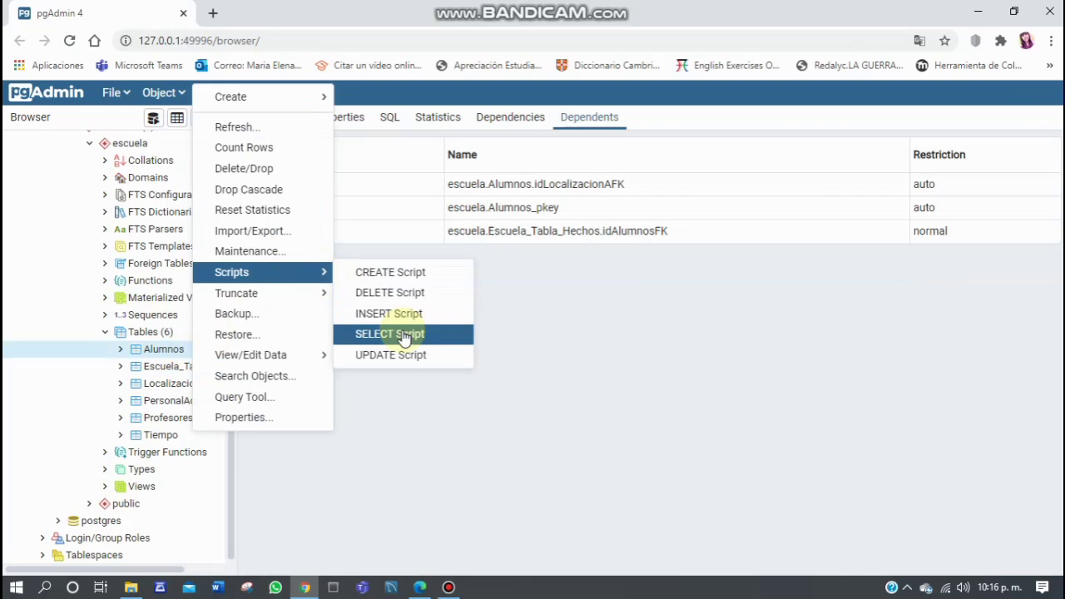
left_click(405, 337)
left_click(737, 142)
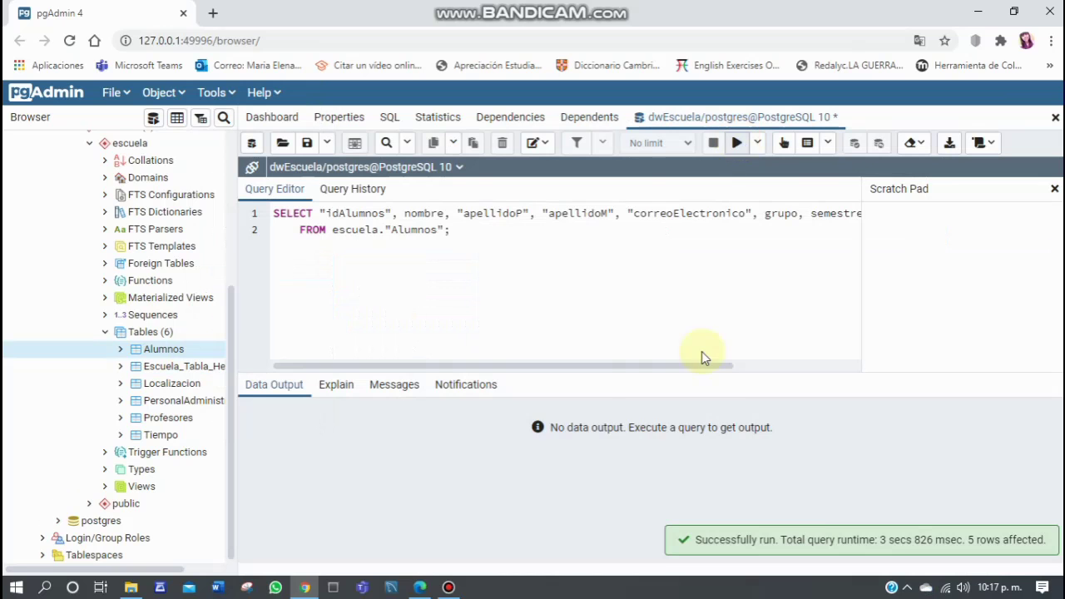
left_click(631, 459)
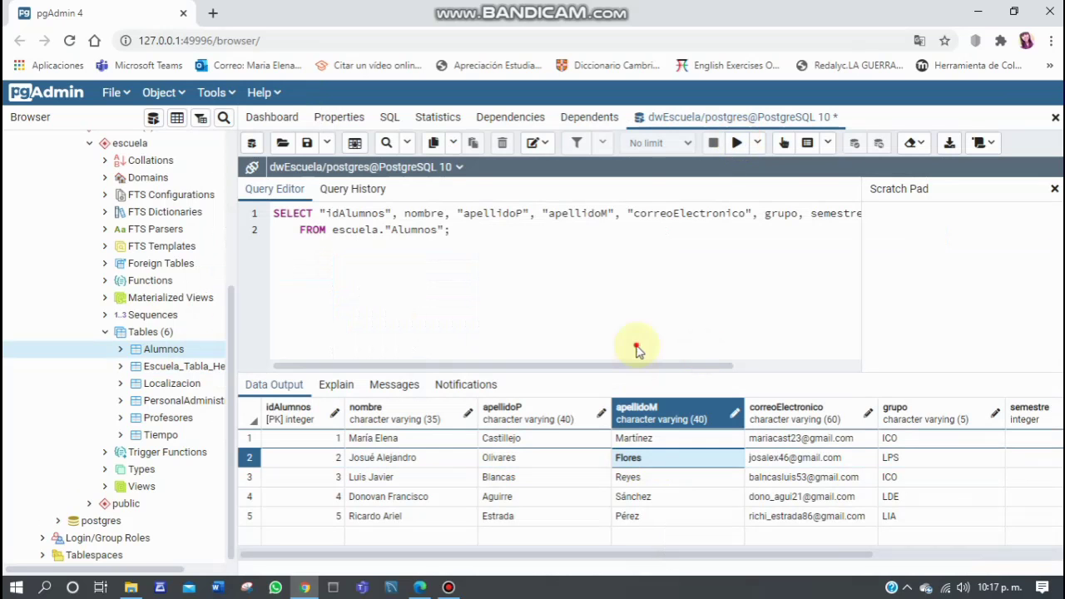
left_click(450, 476)
left_click(516, 354)
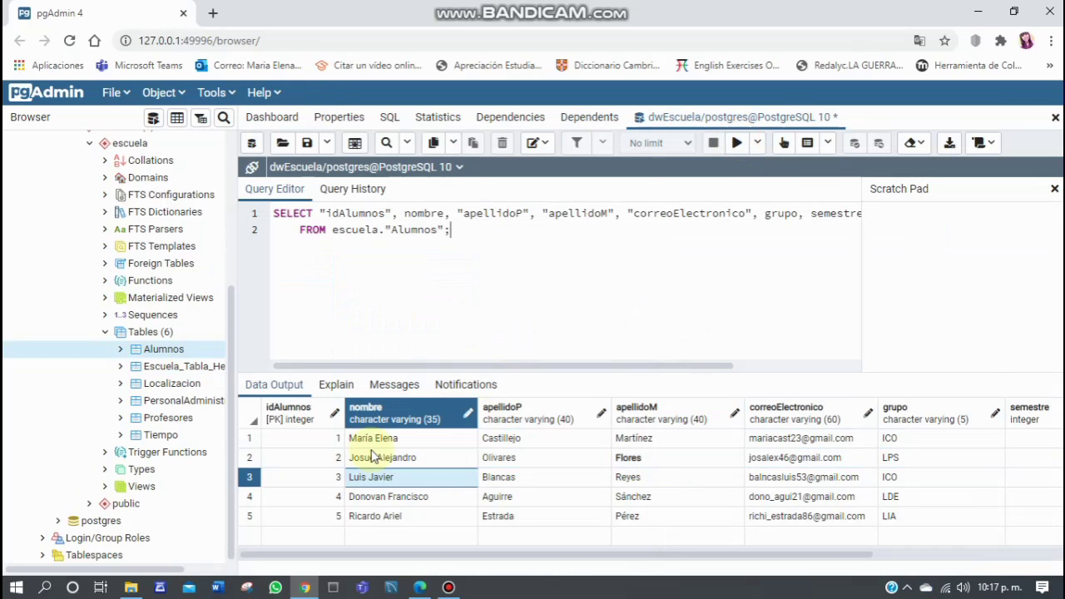
Display all rows of the Escuela_Tabla_Hechos fact table.
right_click(191, 366)
mouse_move(266, 355)
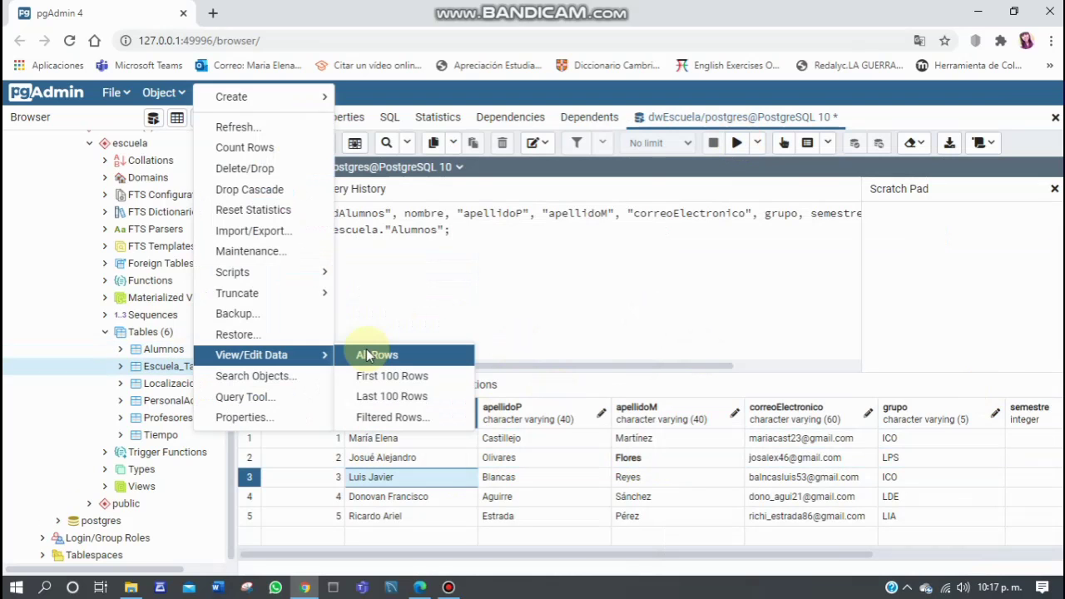
left_click(369, 355)
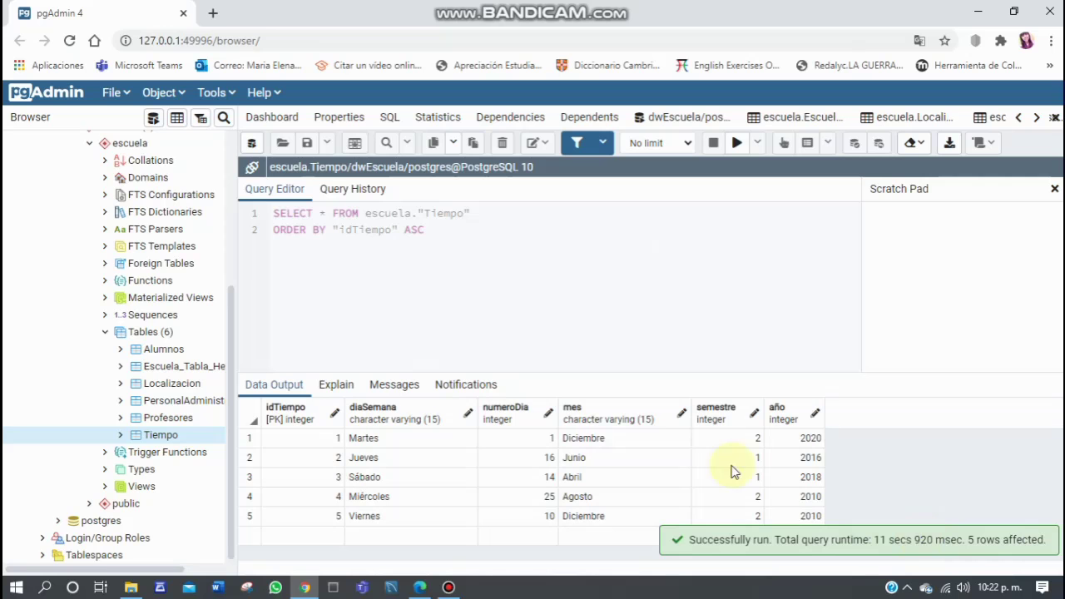
Review the opened data of PersonalAdministrativo, Localizacion, Escuela_Tabla_Hechos and Alumnos in turn.
left_click(985, 118)
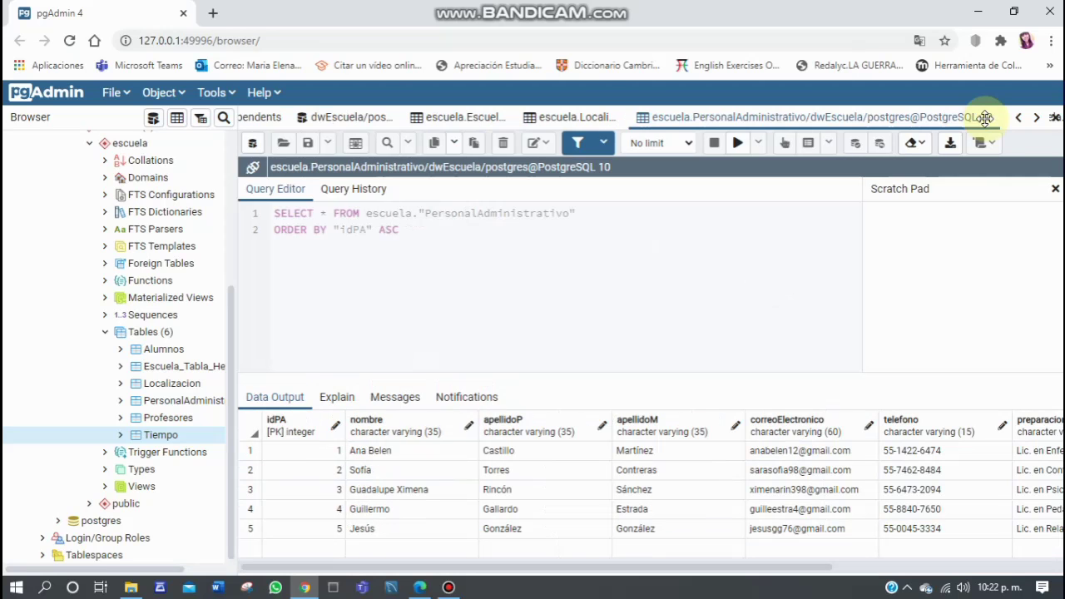
left_click(587, 115)
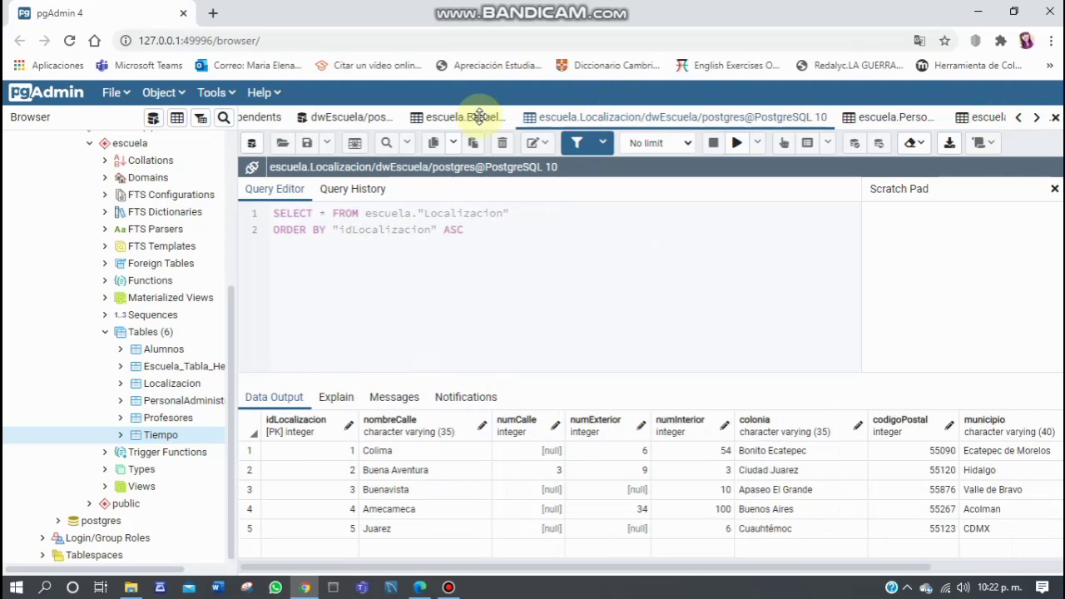
left_click(480, 116)
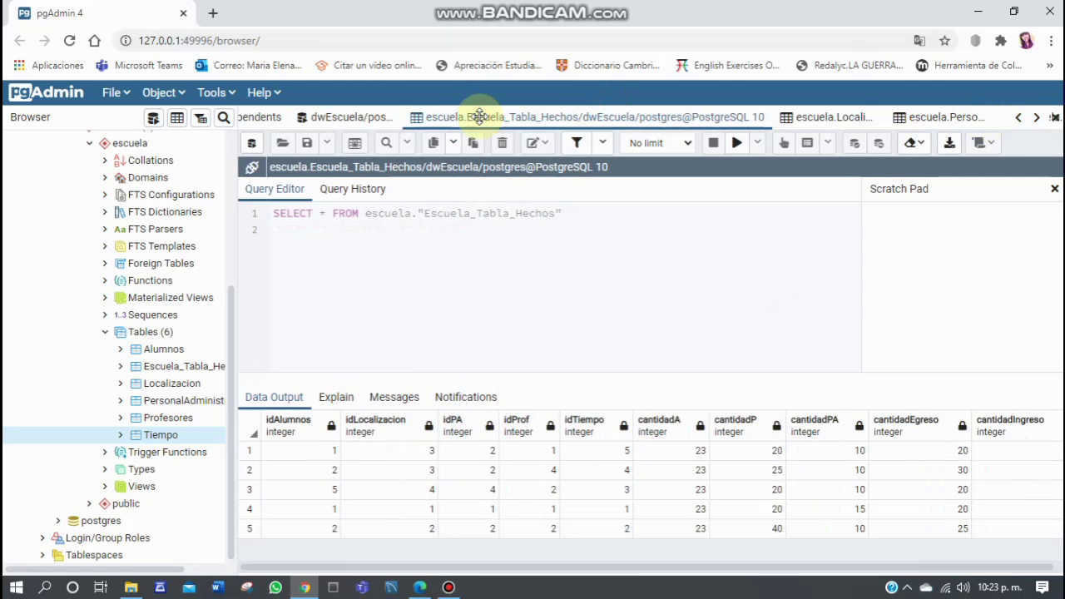
left_click(376, 117)
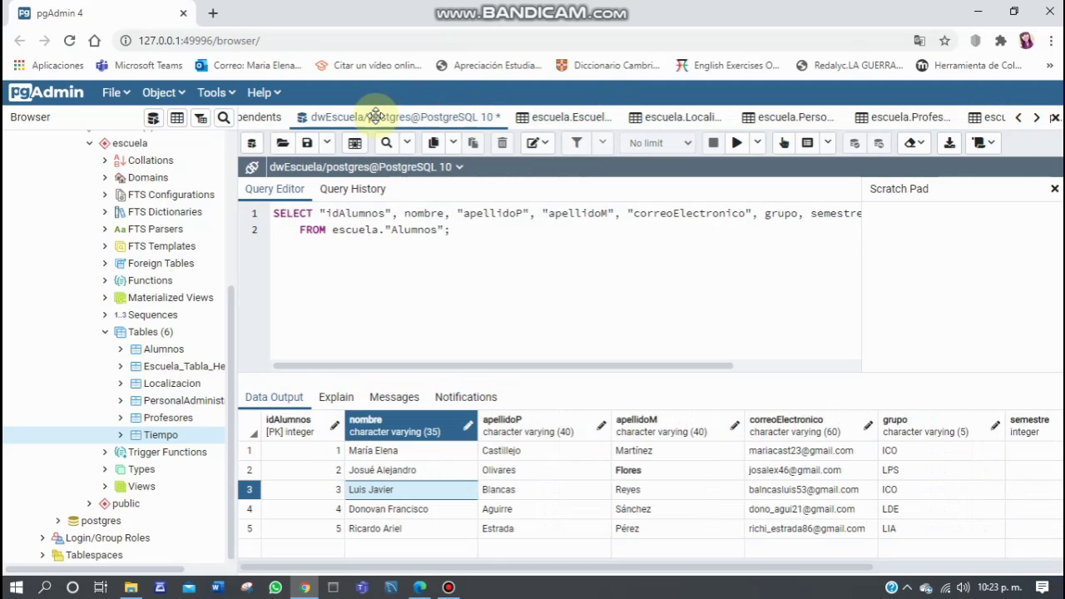
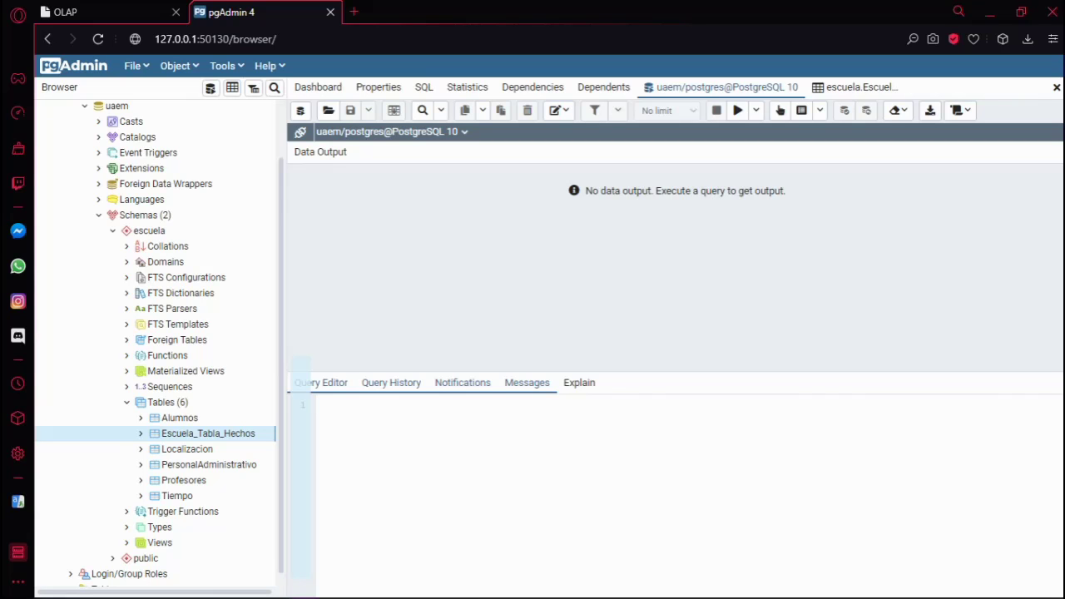
Write a SELECT clause returning "idAlumnos" and the sum of "cantidadA" in the empty query.
type("select")
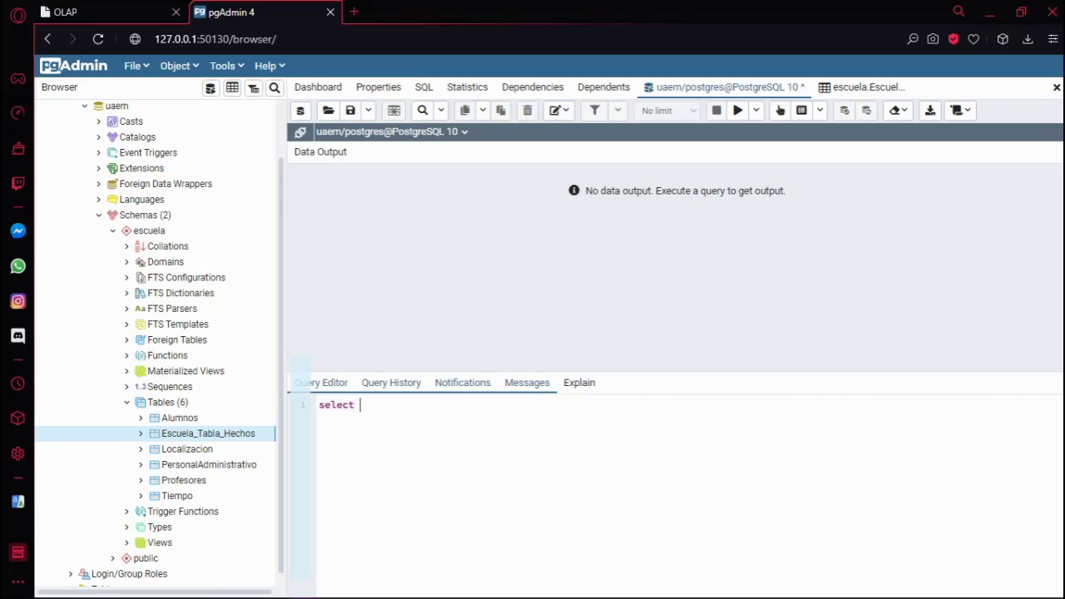
type(" \"")
type("idA")
type("lumnos\"")
type(", su")
type("m ")
type("(\"")
type("cant")
type("idad")
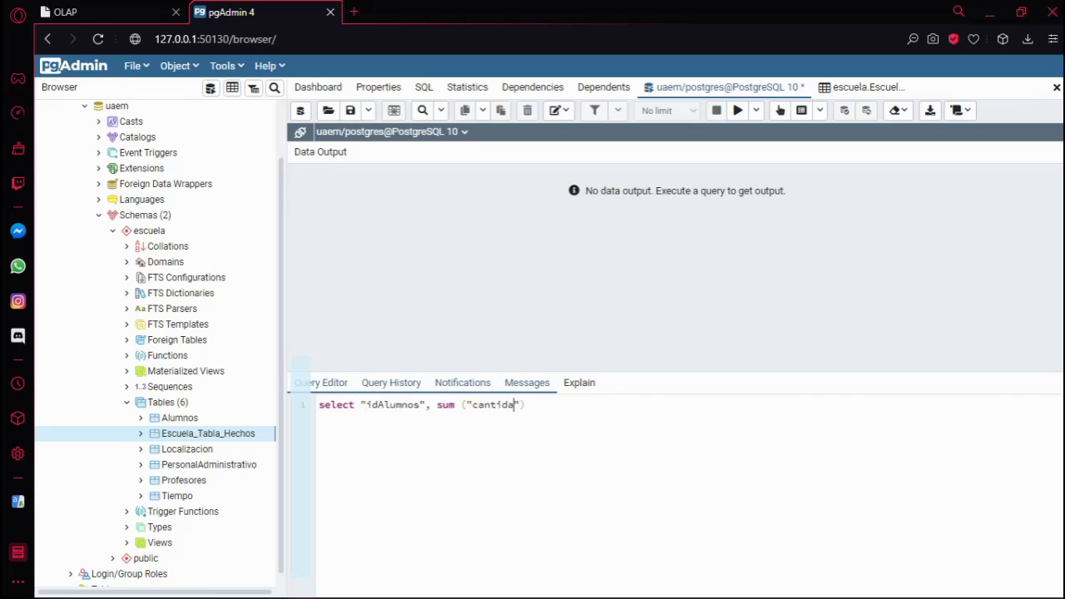
type("A")
Add a FROM clause reading from escuela."Escuela_Tabla_Hechos" on the query's second line.
key("Return")
type("from ecuela")
key("BackSpace")
key("BackSpace")
key("BackSpace")
key("BackSpace")
key("BackSpace")
type("scuela.")
key("Return")
key("Return")
End the query with a GROUP BY clause on "idAlumnos", terminated by a semicolon.
type("g")
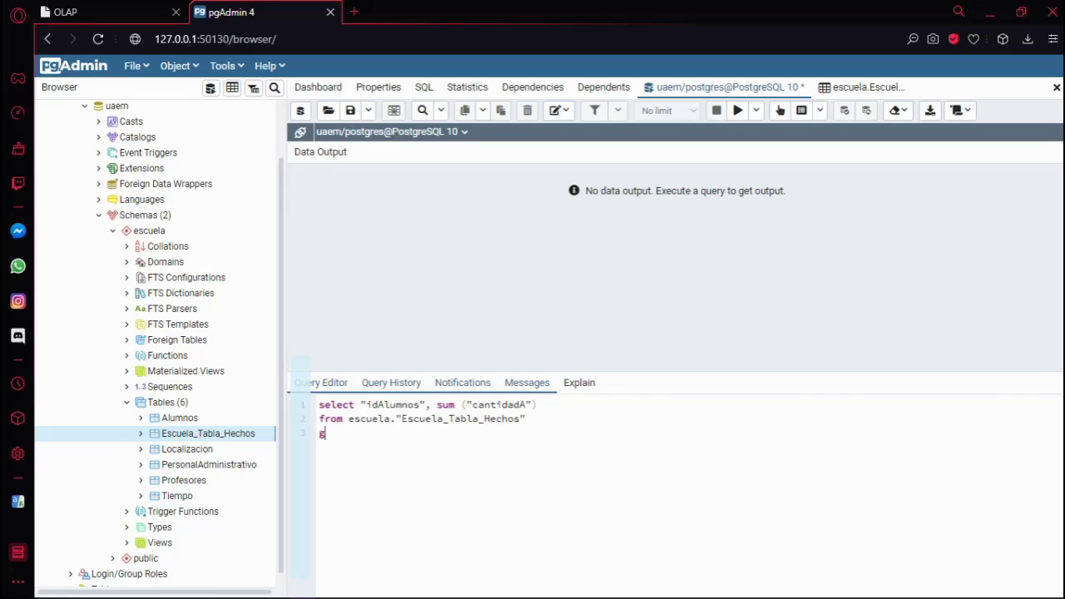
type("roup by")
type("(\"idA")
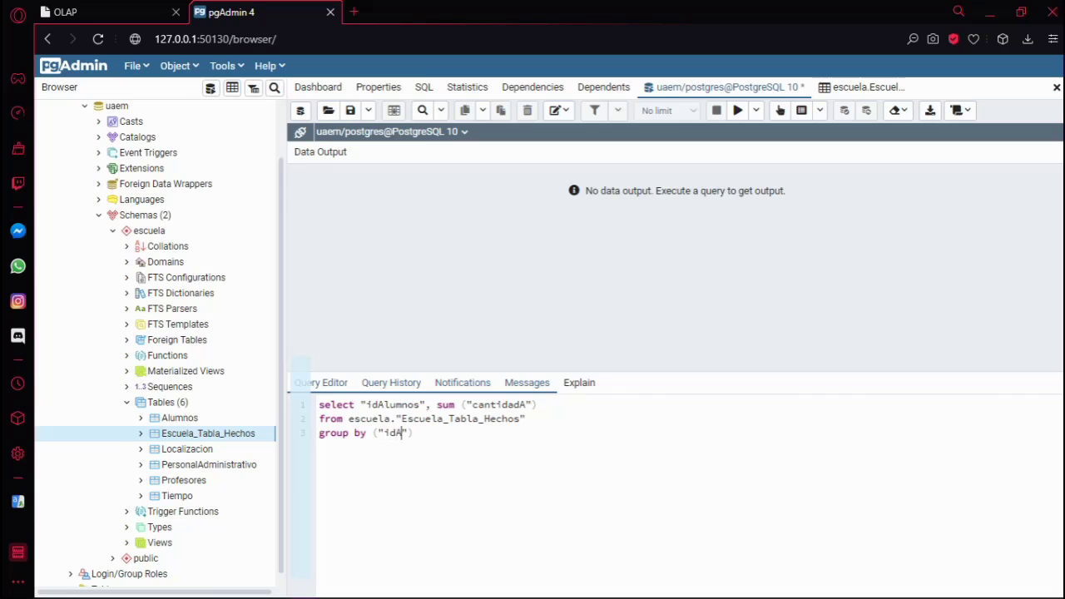
type("lumnos")
key("Right")
key("Right")
type(";")
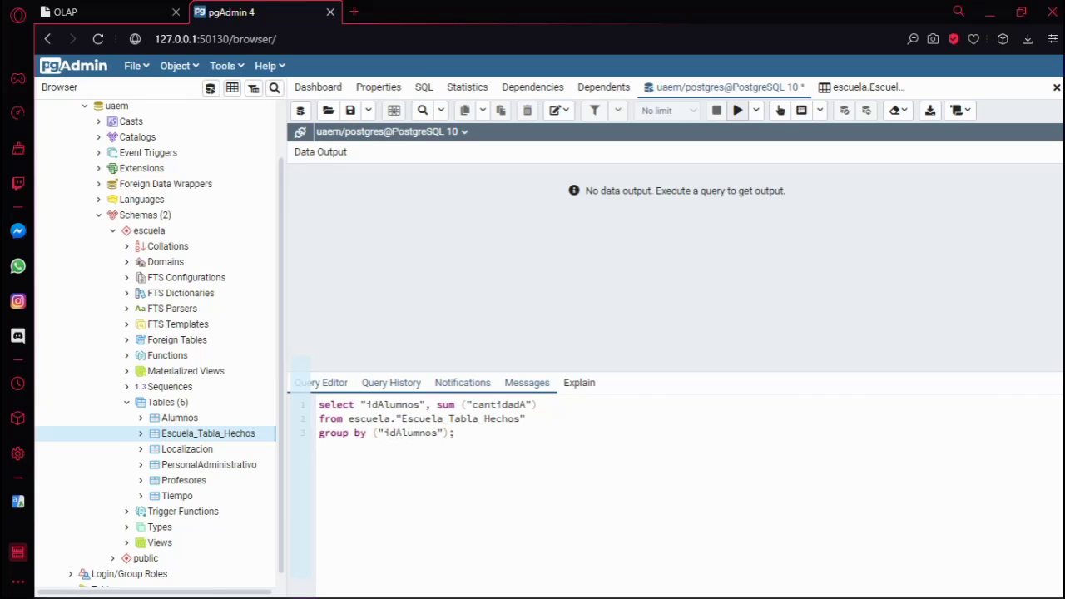
Execute the query grouped by student and check its sums against the rows of the Escuela_Tabla_Hechos fact table.
left_click(737, 110)
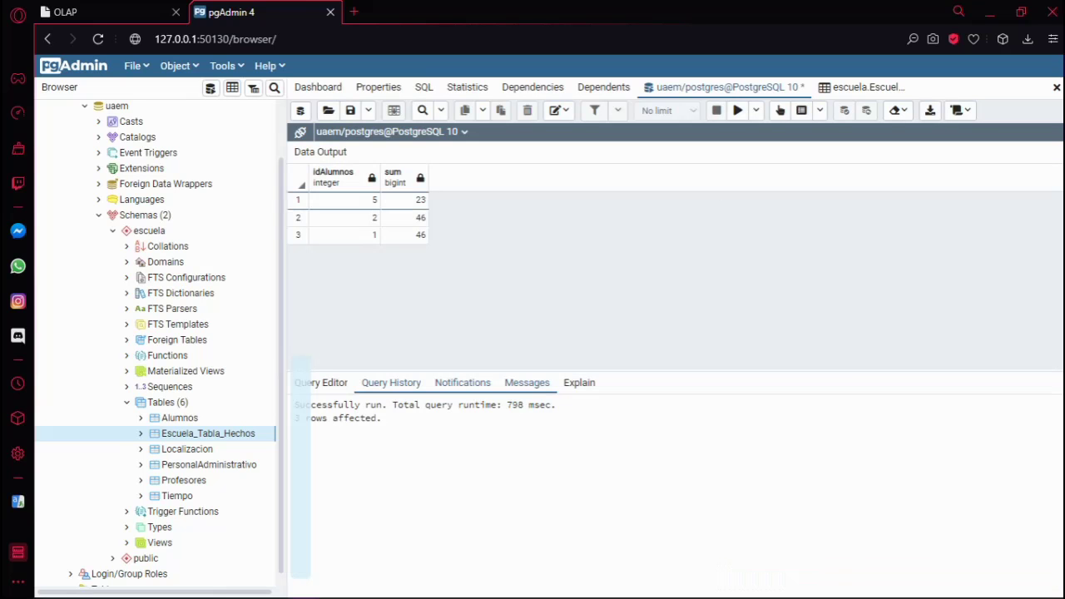
left_click(862, 86)
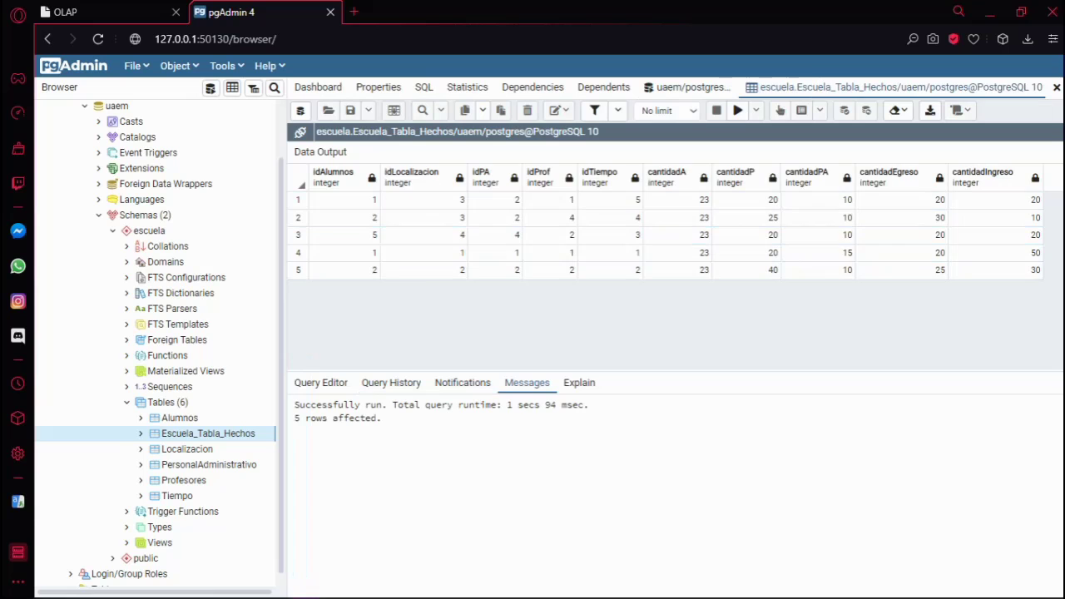
left_click(687, 87)
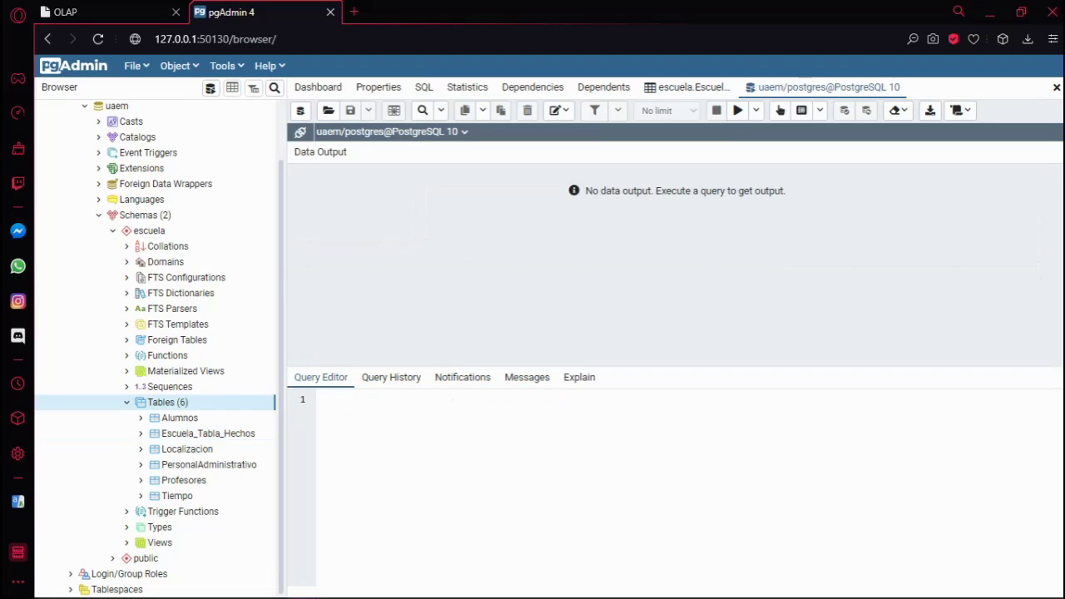
Write a SELECT clause returning "idAlumnos", "idPA", "idLocalizacion" and sum("cantidadA") in a new query.
type("SELECT \"i")
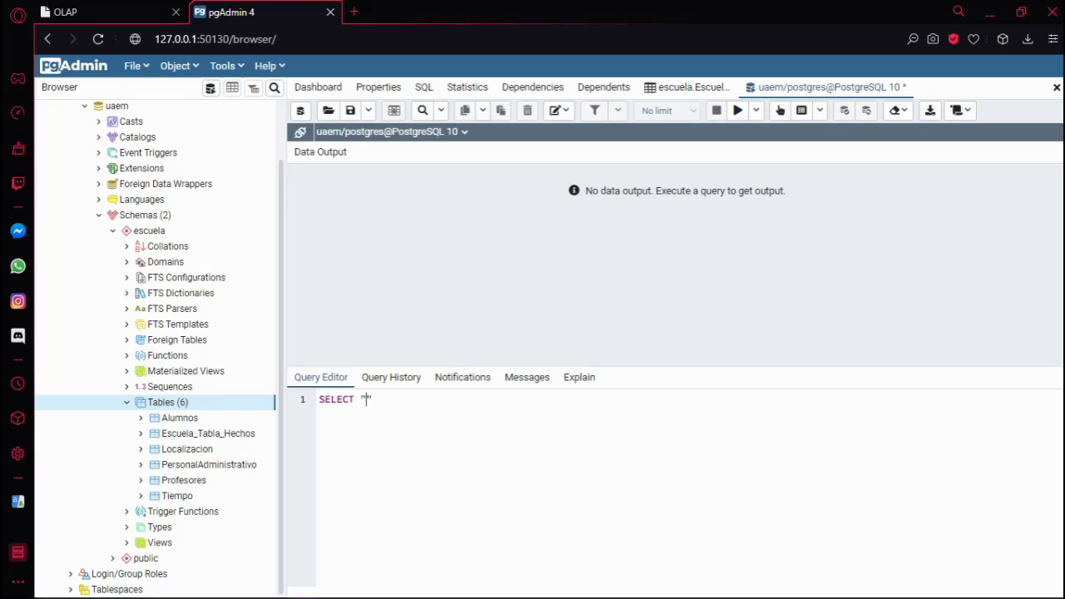
type("dAlumnoi")
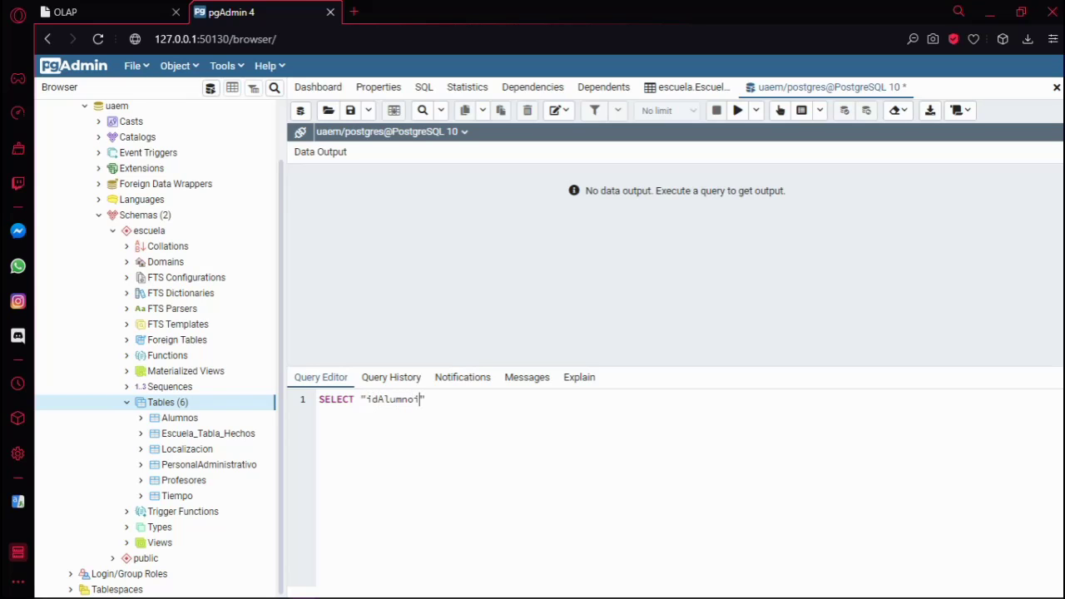
key("BackSpace")
type("s\", \"idPA\", \"idLocalizacion\",")
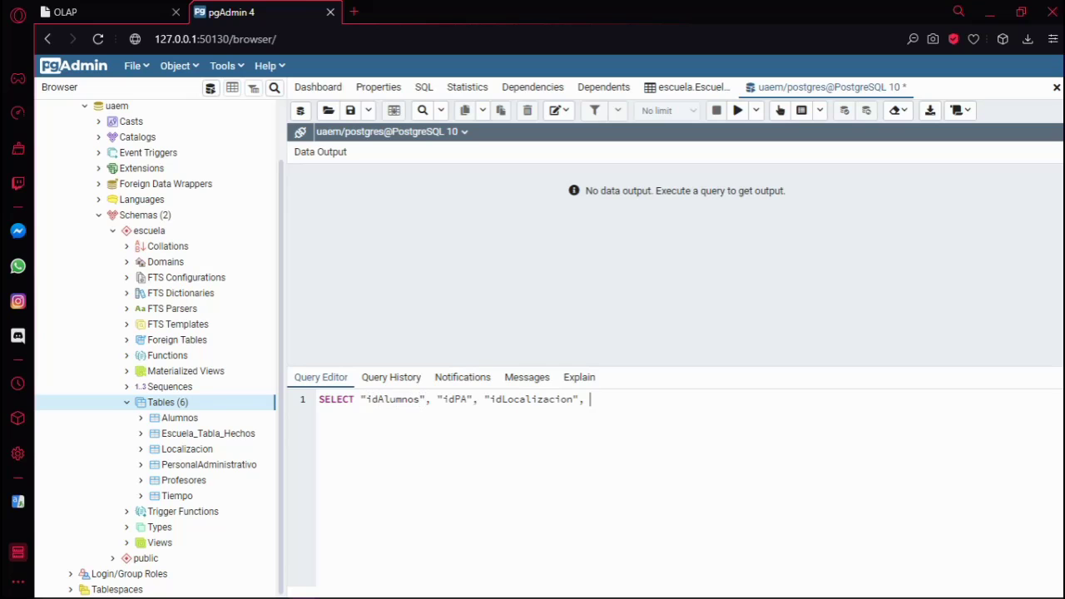
type(" sum(\"cantidadA\")")
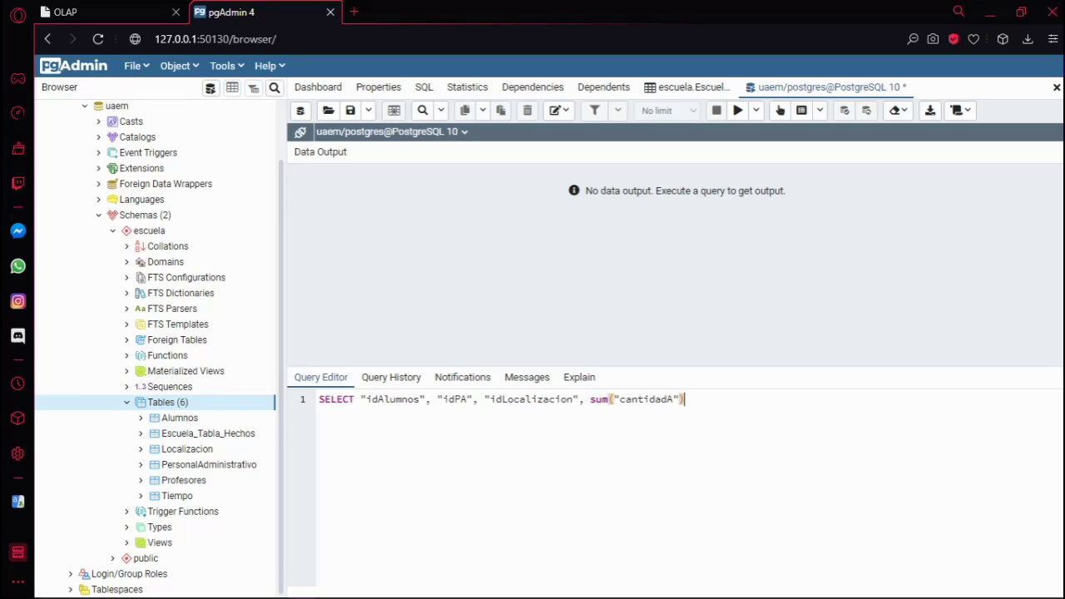
Complete the query with escuela."Escuela_Tabla_Hechos" as source and group by cube ("idAlumnos", "idPA", "idLocalizacion").
key("Return")
type("FROM escuela")
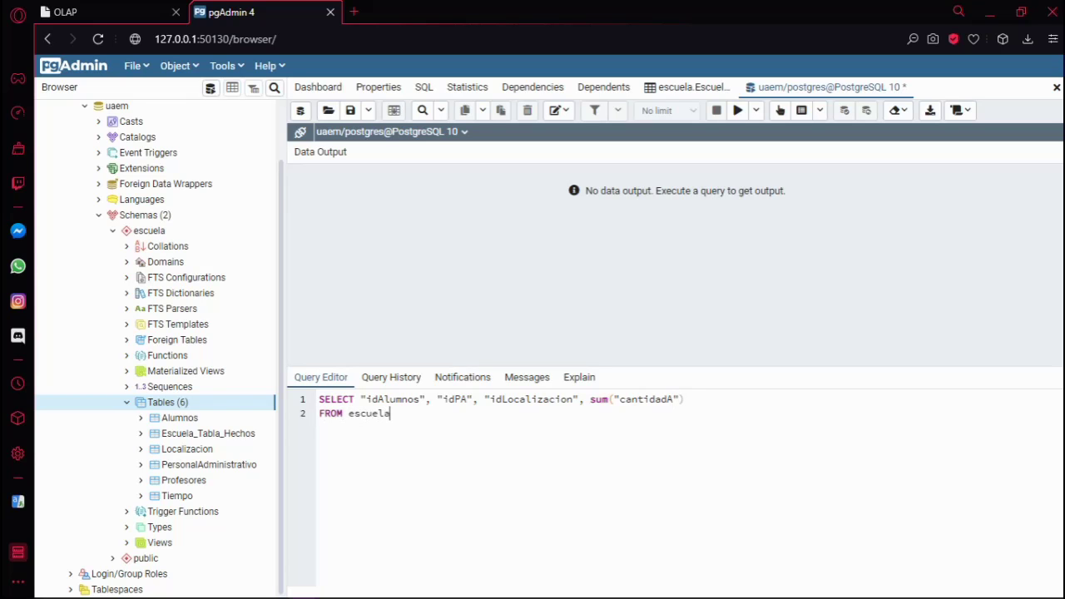
type(".\"Escuela_Tabla_Hechos\"")
key("Return")
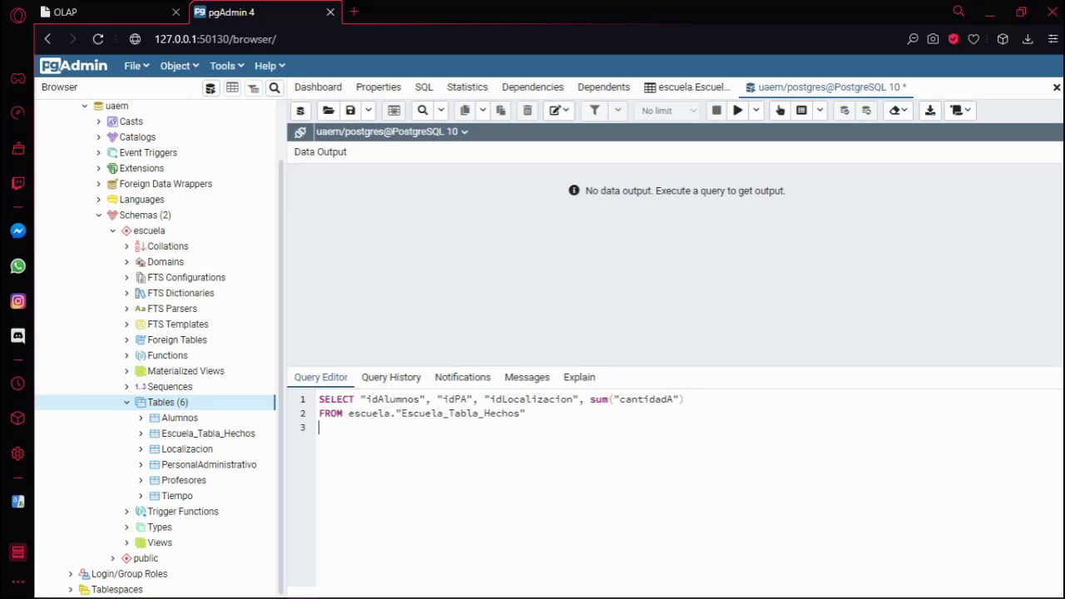
type("group by cube (\"idAlumnos")
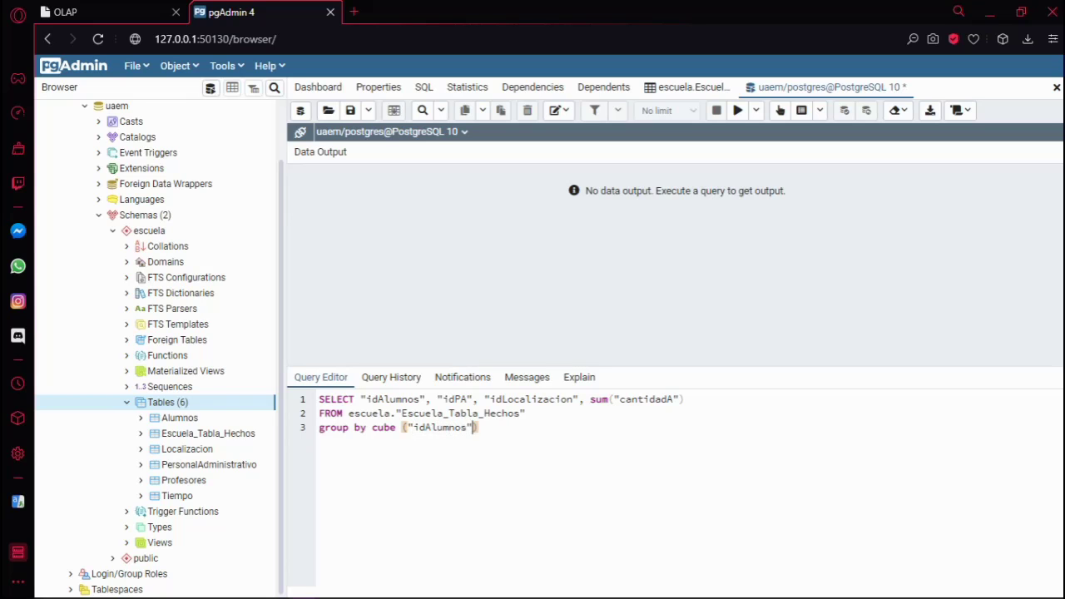
type(", \"idPA\", \"idLocalizacion\"")
type(";")
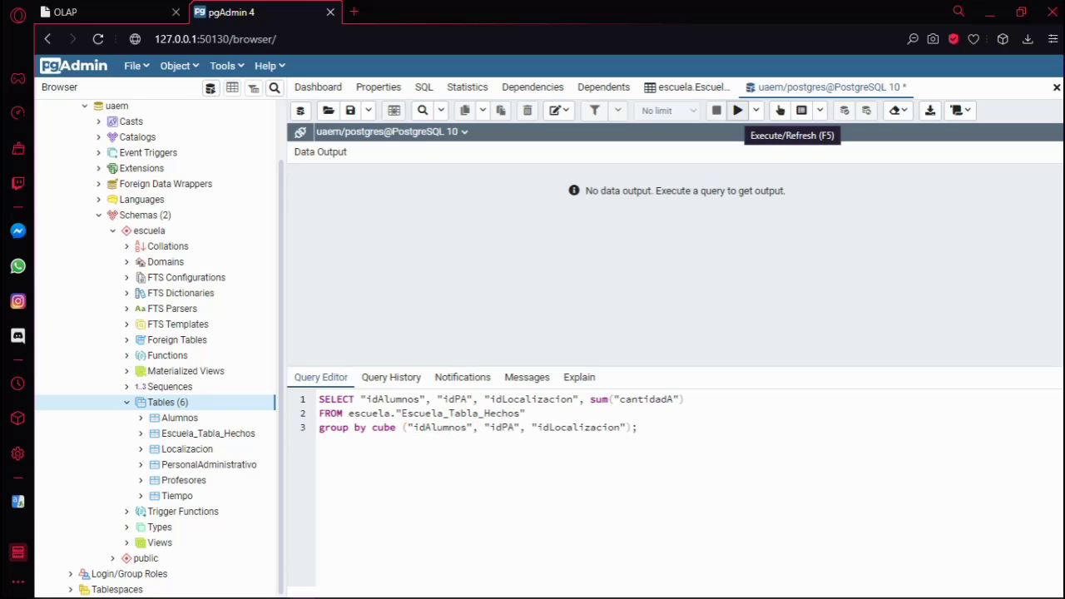
Execute the three-column cube query and look through its result rows.
left_click(738, 110)
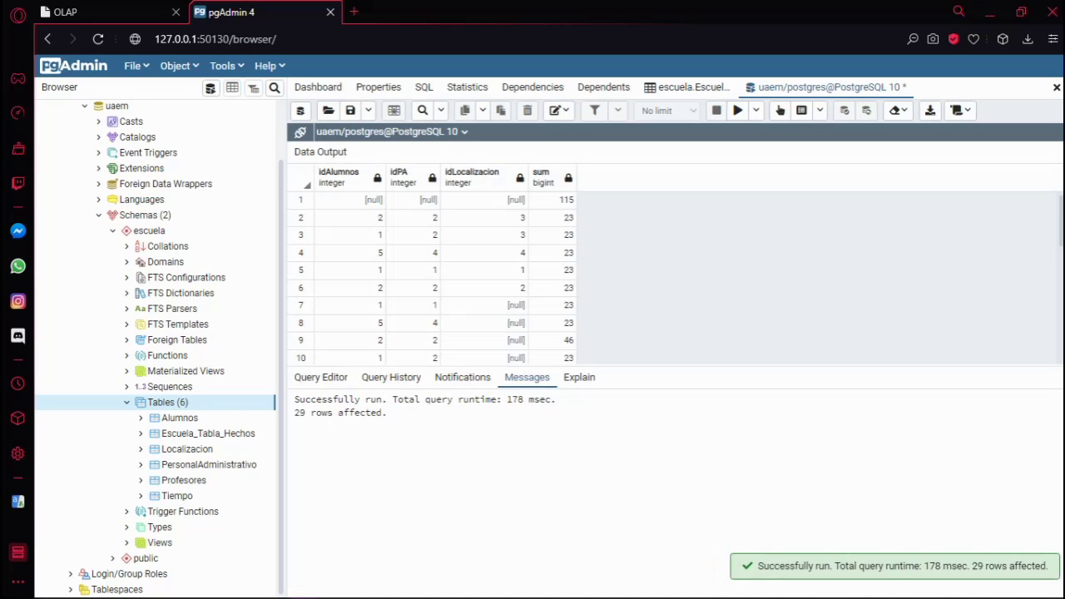
scroll(433, 279, "down", 5)
scroll(433, 280, "up", 4)
scroll(433, 279, "up", 2)
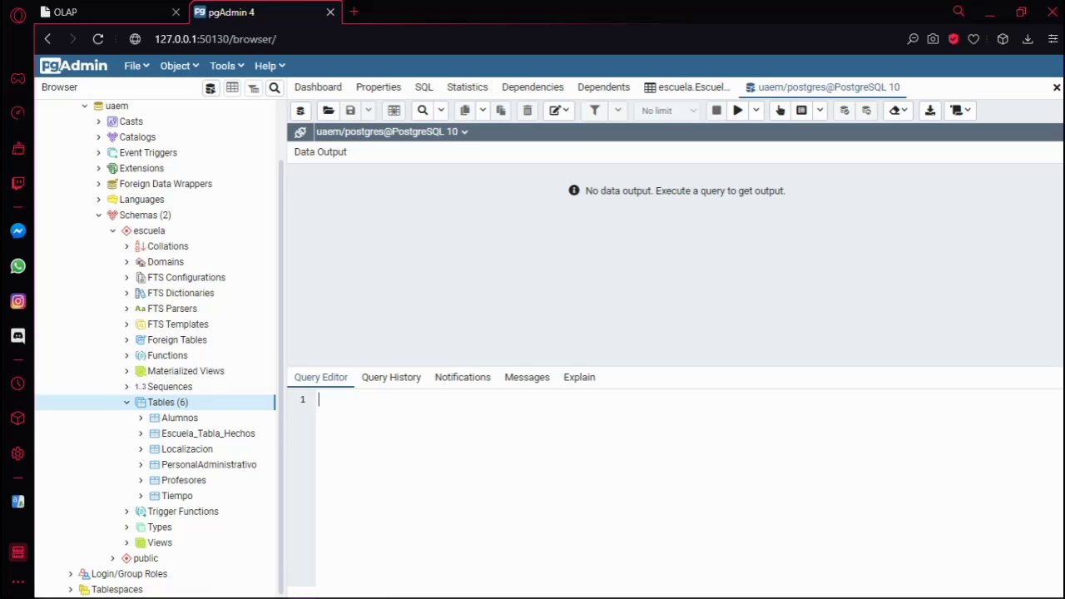
Write a new query selecting "idAlumnos" and sum ("cantidadA") from escuela."Escuela_Tabla_Hechos".
type("select \"idAlumnos\"")
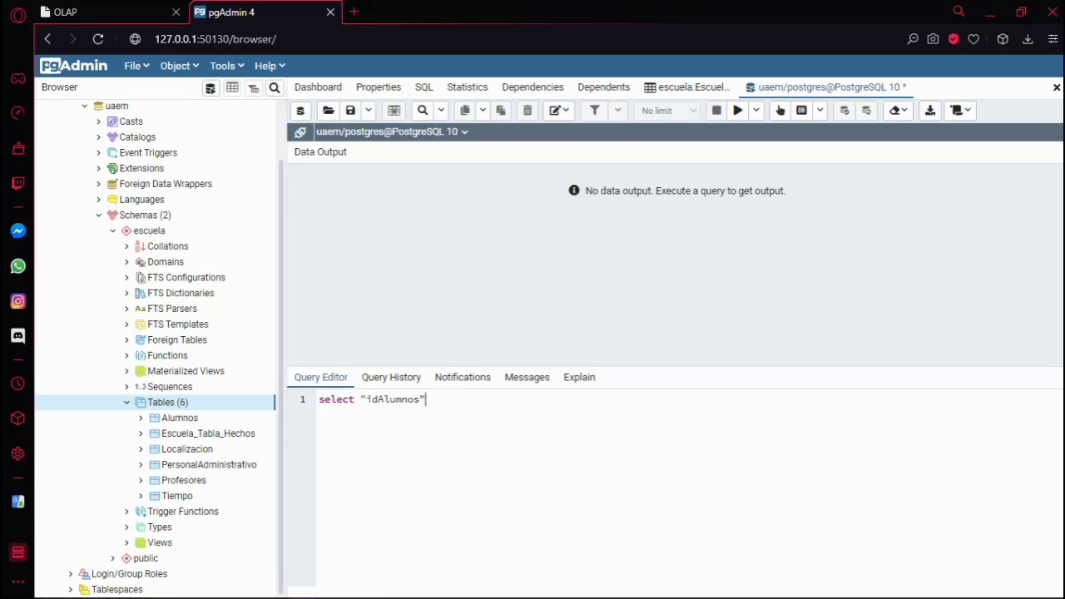
type(", sum (\"cantidadA")
key("Right")
key("Right")
key("Return")
type("from")
key("BackSpace")
key("BackSpace")
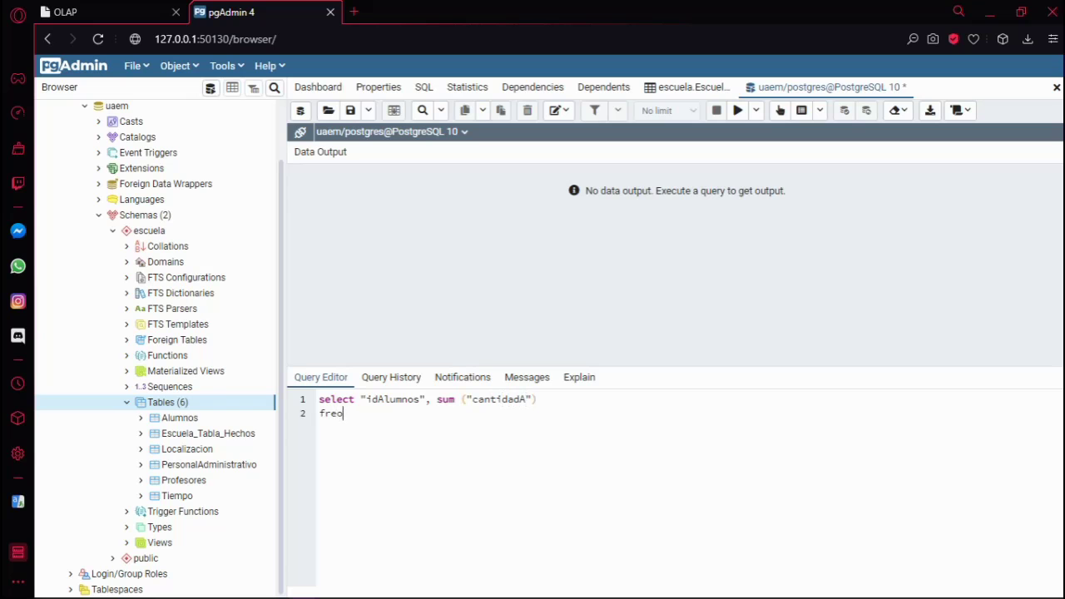
type("om")
type("escuela.\"Escuela_Tabla_Hechos\"")
key("Return")
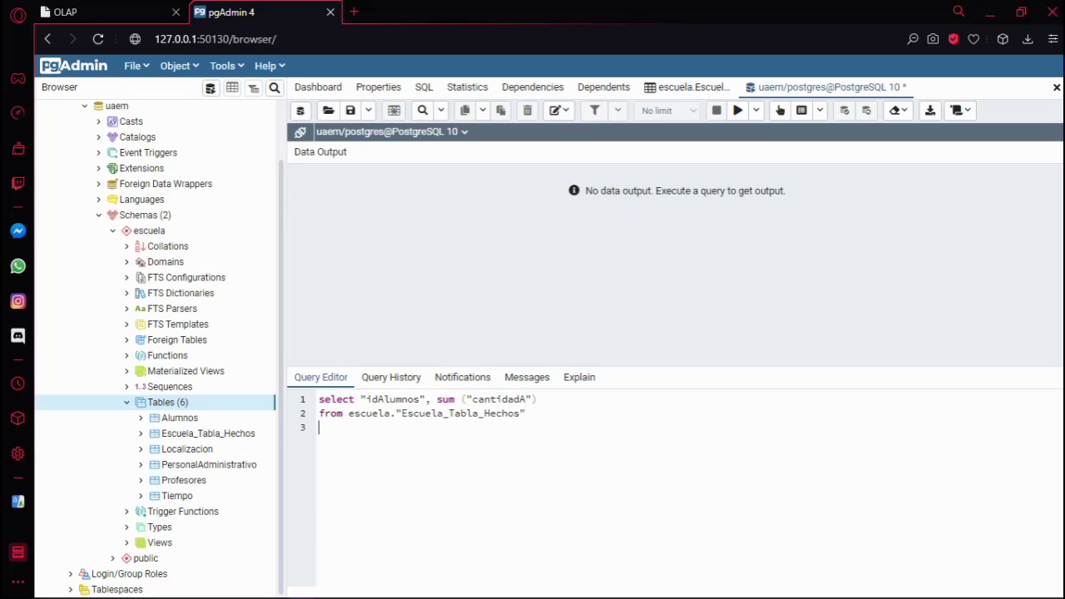
Add group by cube ("idAlumnos") to the query, execute it and inspect the returned sums.
type("group by cube ()")
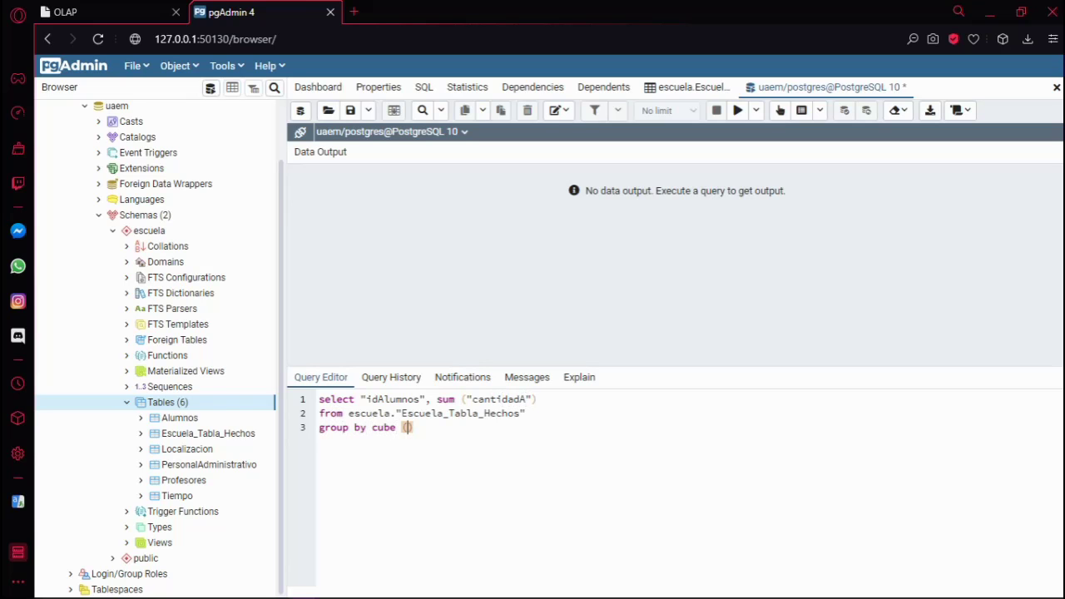
type("\"idAlumnos\");")
key("F5")
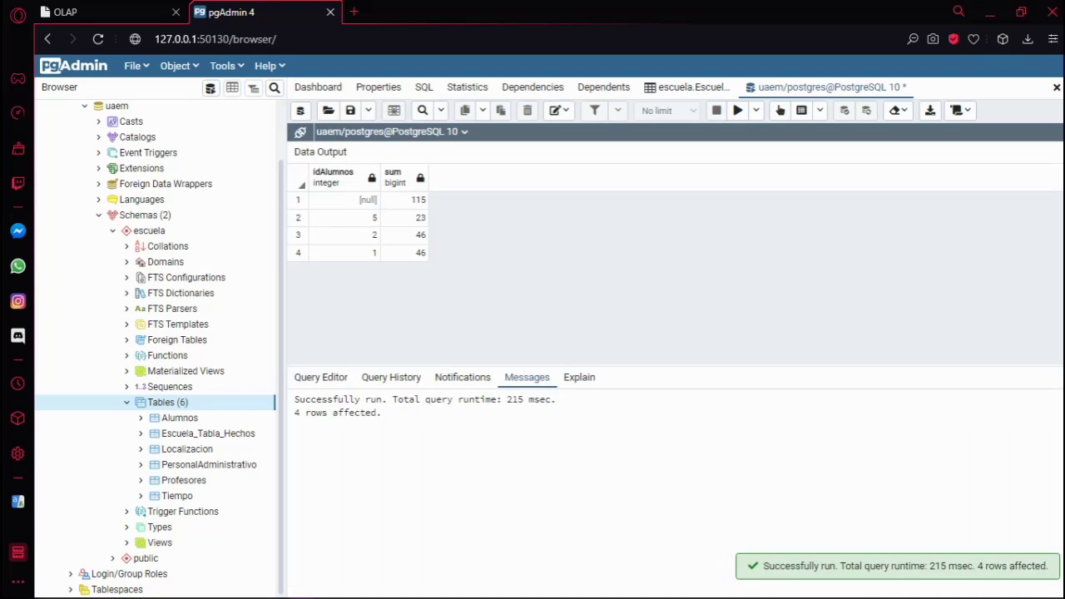
left_click(358, 235)
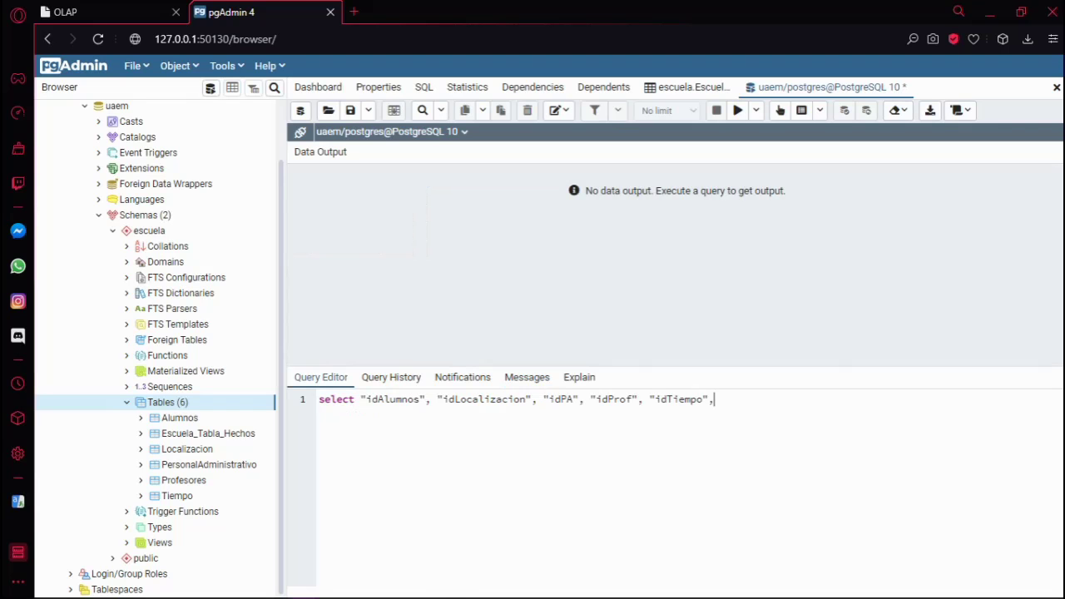
Append sum ("cantidadA") and sum ("cantidadP") to the SELECT clause after the five id columns.
type("sum ()")
left_click(750, 399)
type("\"cantidadA")
key("End")
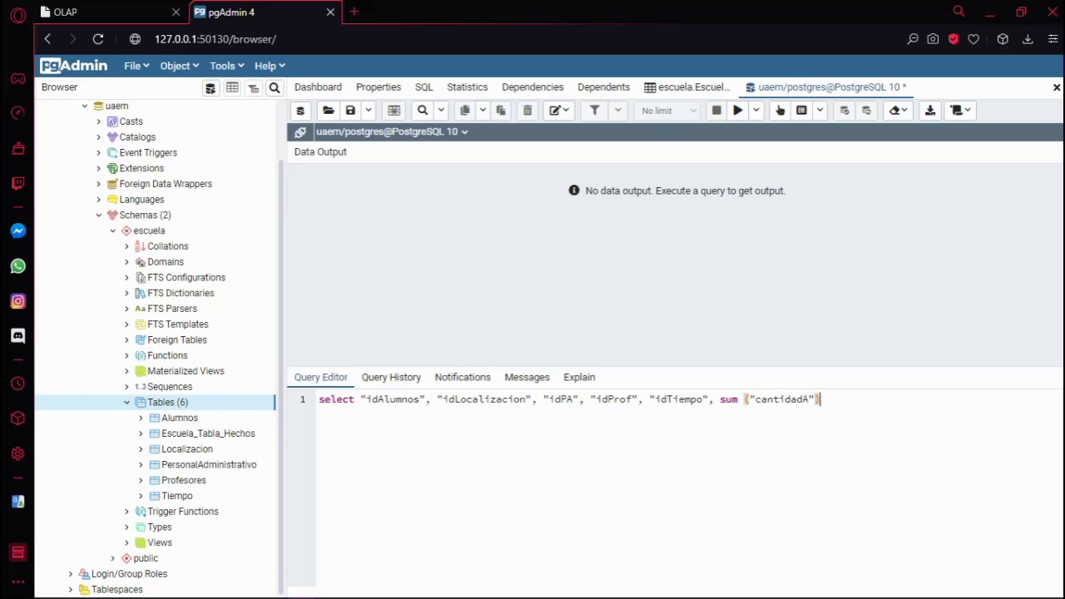
type(", sume")
key("BackSpace")
type("()")
left_click(861, 400)
type("\"cantidadP")
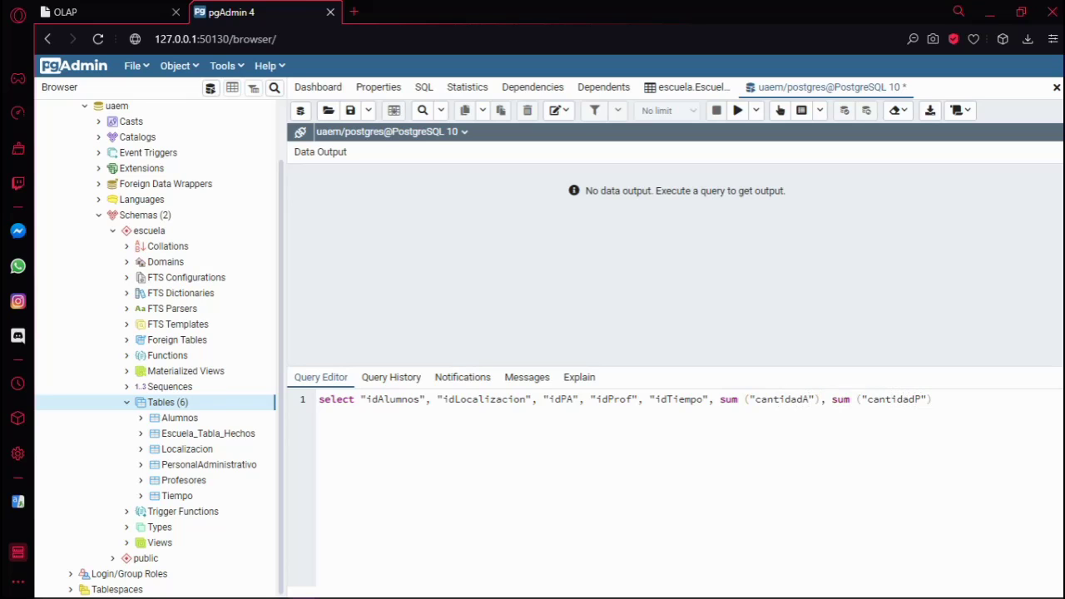
Complete the query from escuela."Escuela_Tabla_Hechos" with group by rollup over the five id columns and execute it.
key("End")
key("Return")
type("from")
type("escuela.\"Escuela_Tabla_Hechos\"")
key("Return")
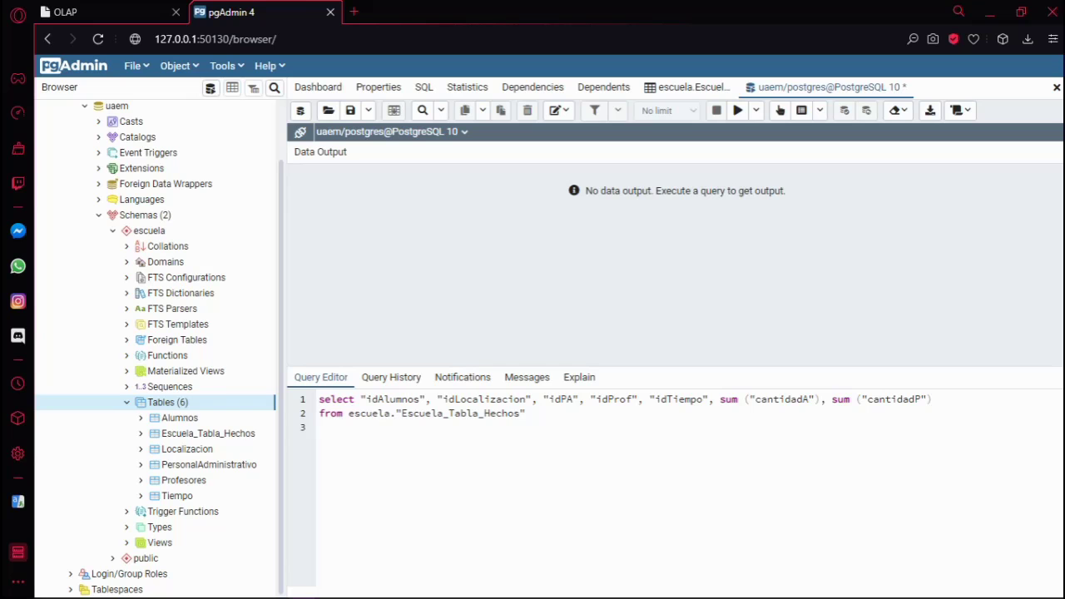
type("gru")
key("BackSpace")
type("oup by")
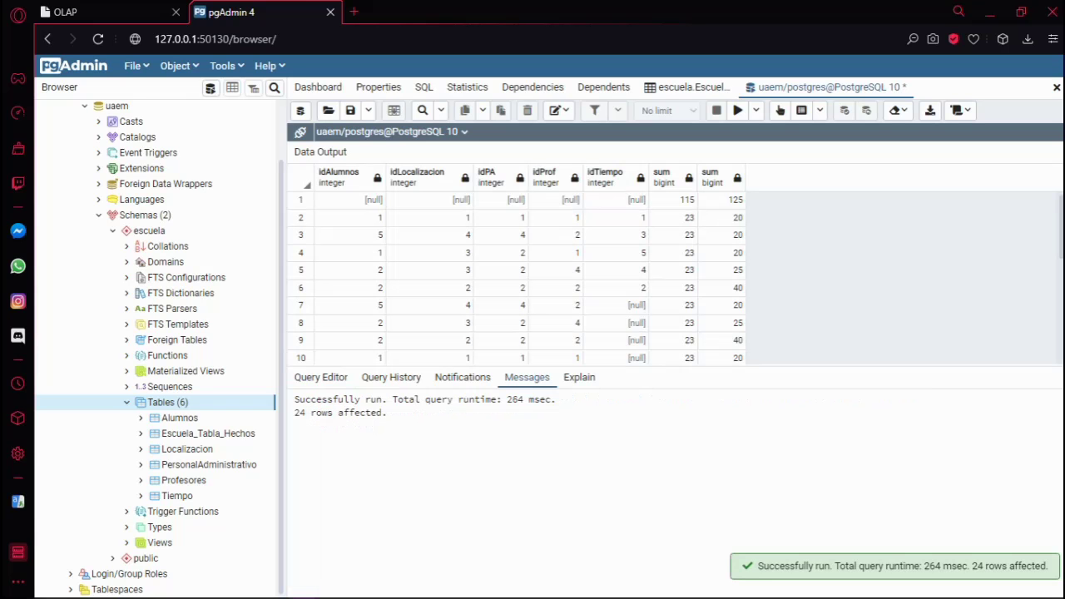
Enlarge the result area, display the query text with it and review all rows of the rollup result.
left_click_drag(582, 369, 583, 458)
left_click(320, 467)
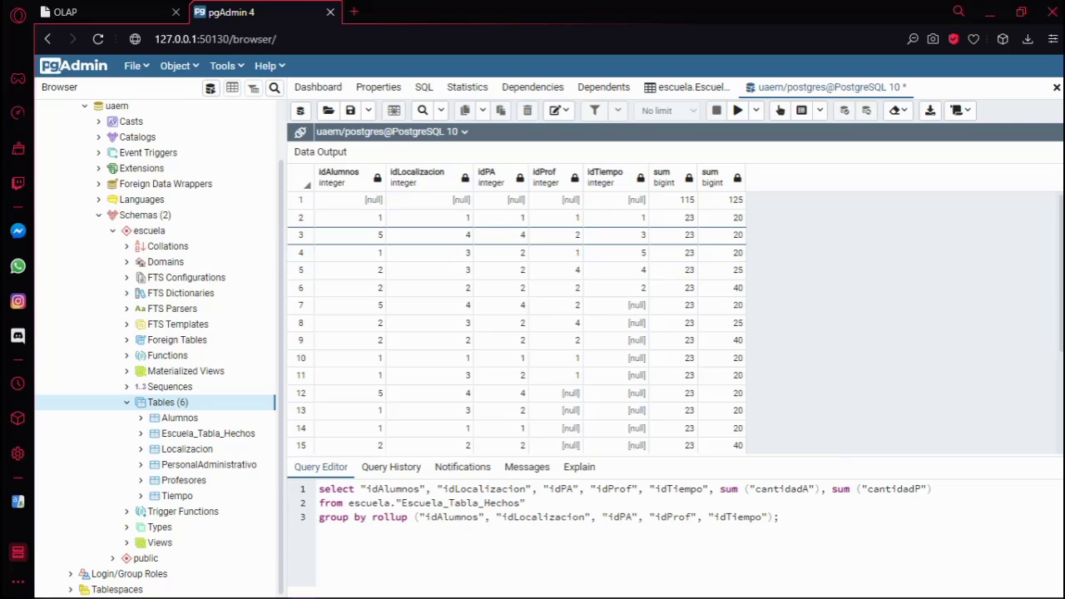
scroll(516, 325, "down", 3)
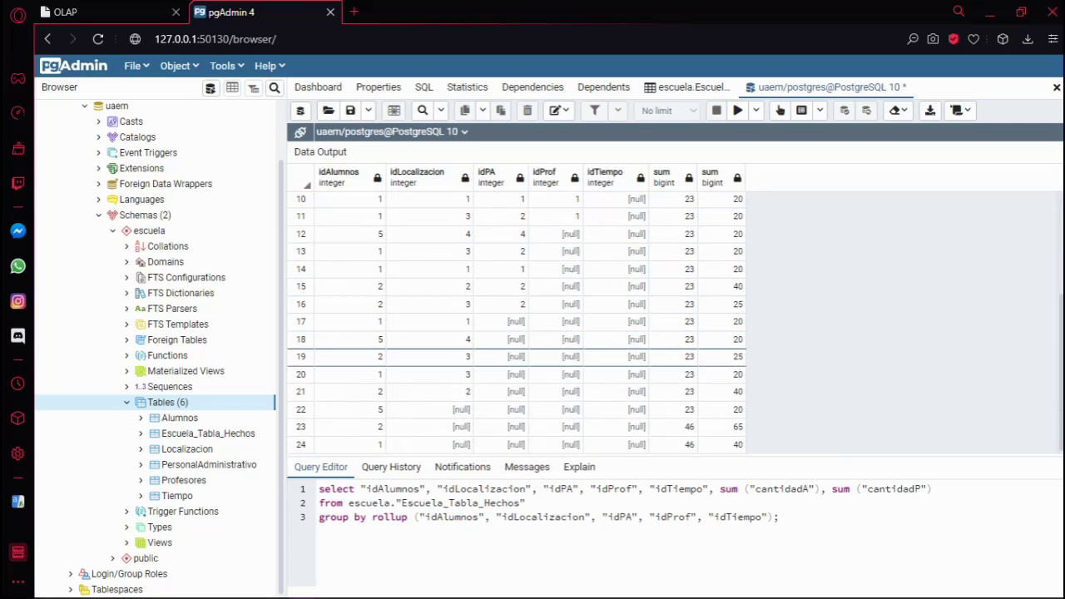
scroll(516, 325, "up", 3)
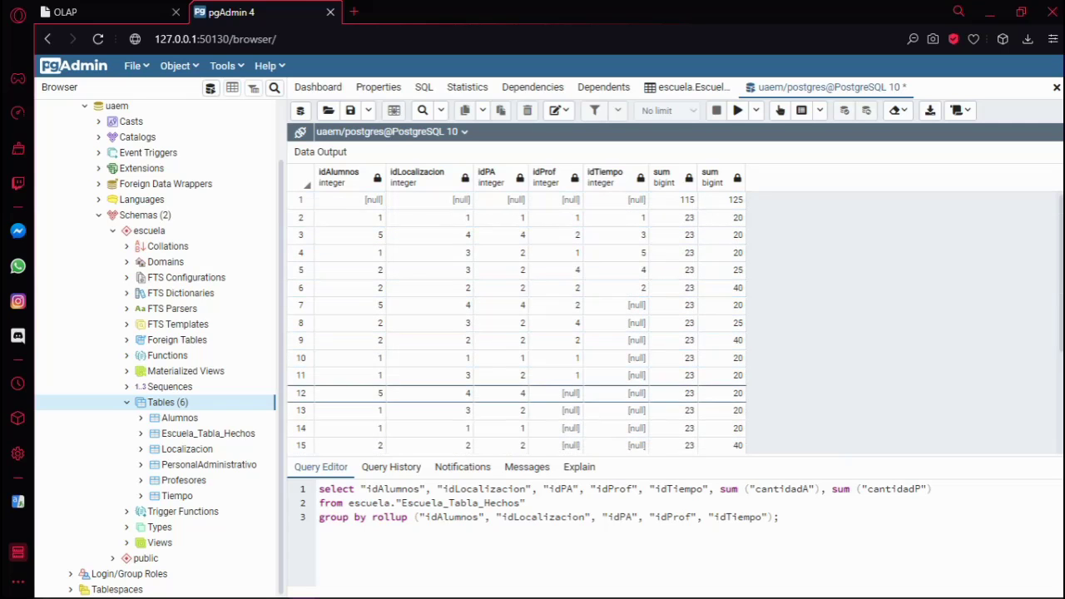
scroll(516, 324, "down", 3)
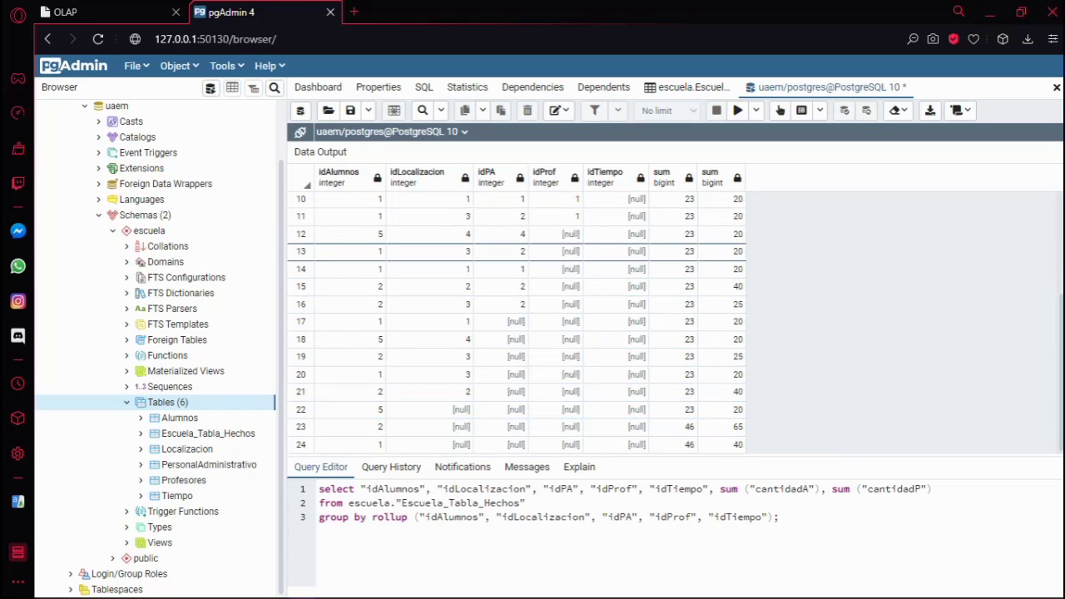
scroll(516, 324, "up", 3)
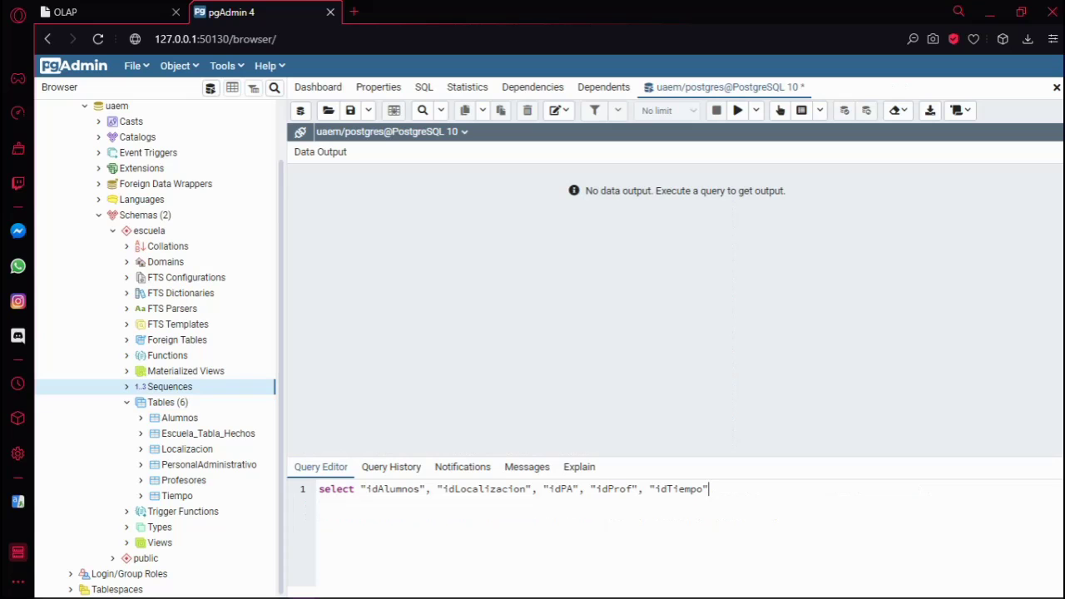
Append sum("cantidadA") and sum("cantidadP") to the selected columns, reading from escuela."Escuela_Tabla_Hechos".
type(", sum(\"cantidadA")
key("End")
type(", sum")
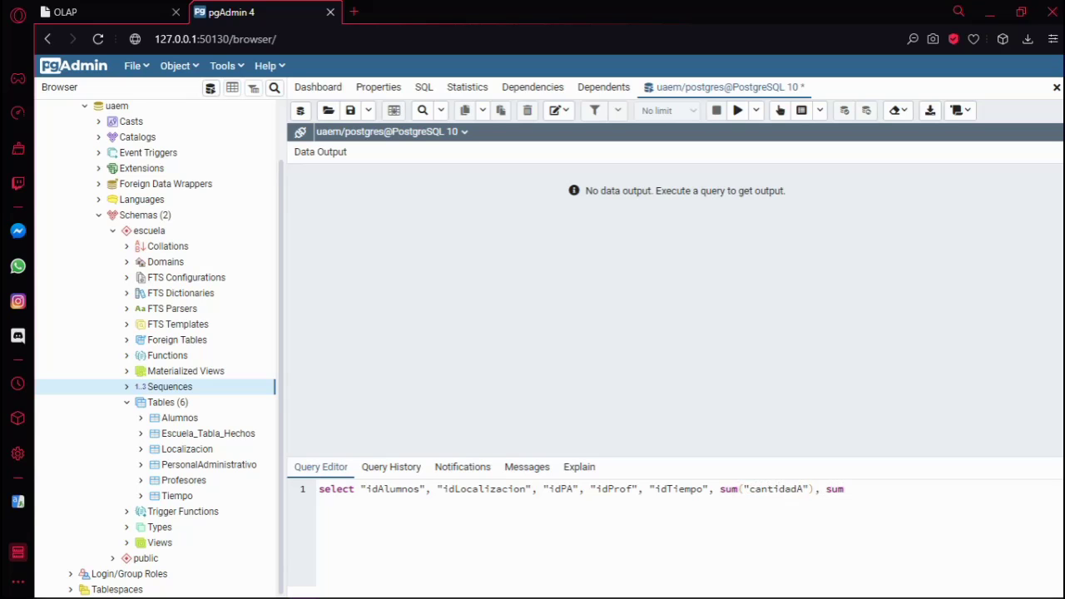
type("(\"cantidadP")
type("from escuela.\"Escuela_Tabla_Hechos\"")
Add a group by clause to the query starting with rollup ("idAlumnos").
type("gro")
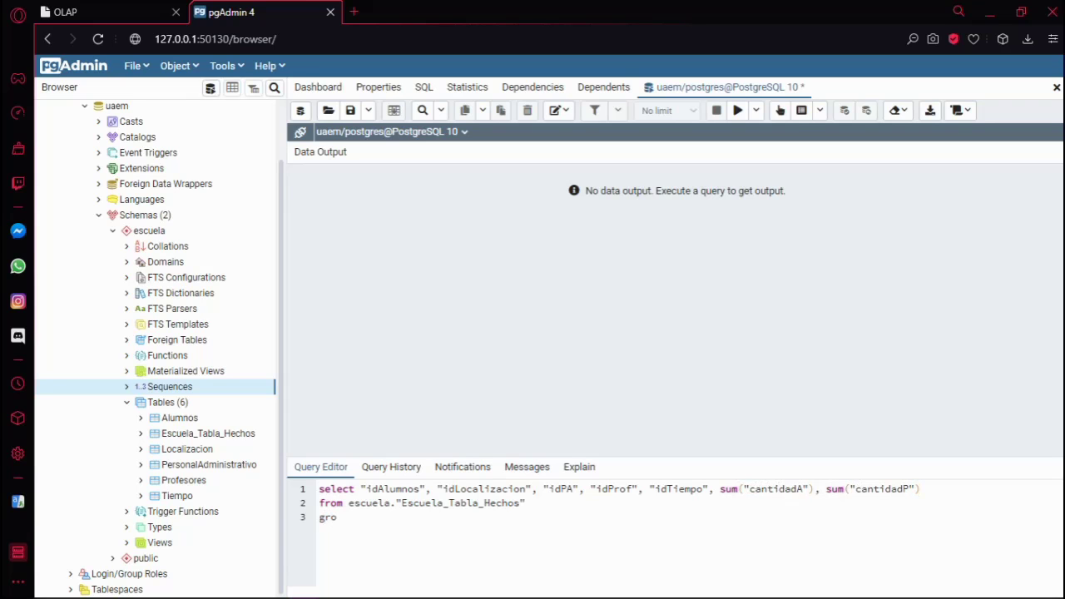
type("up by rollup (")
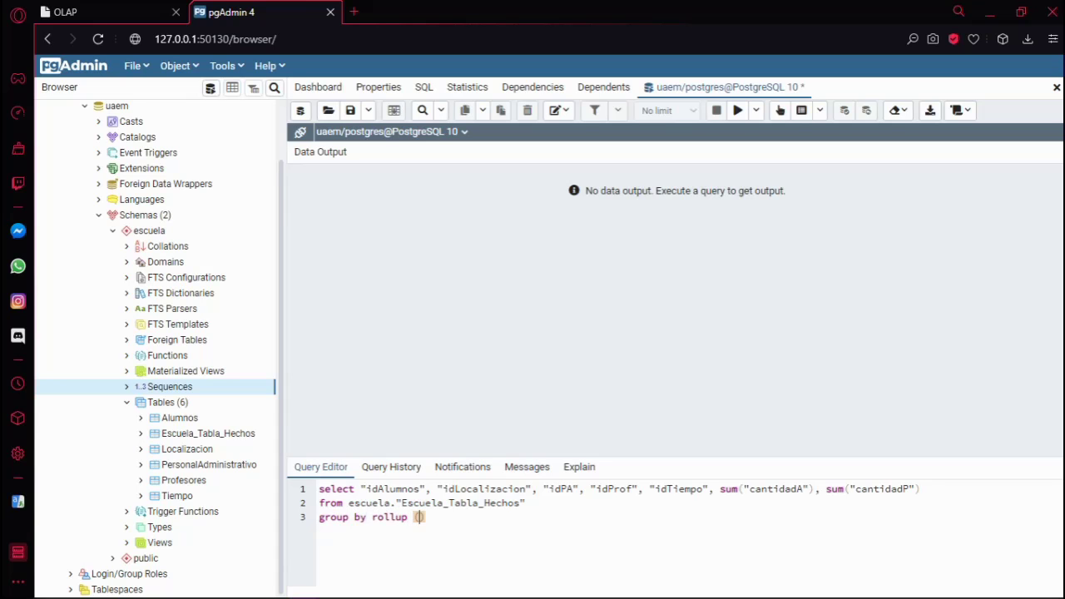
type("\"idAlumnos")
key("End")
Add a second rollup over "idLocalizacion", "idPA", "idProf" and "idTiempo" to the group by clause and execute the query.
type(", roññ")
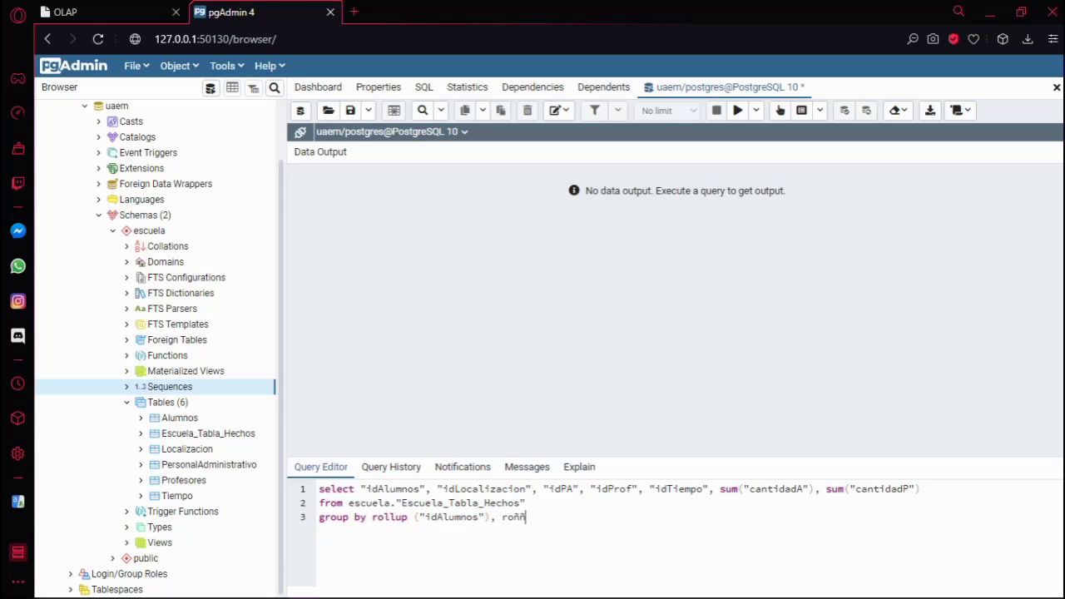
key("BackSpace")
key("BackSpace")
type("lluup")
key("BackSpace")
key("BackSpace")
type("p (")
type("\"idLocalizacion\", \"idPA\", \"idProf\", \"idTiempo\"")
type(");")
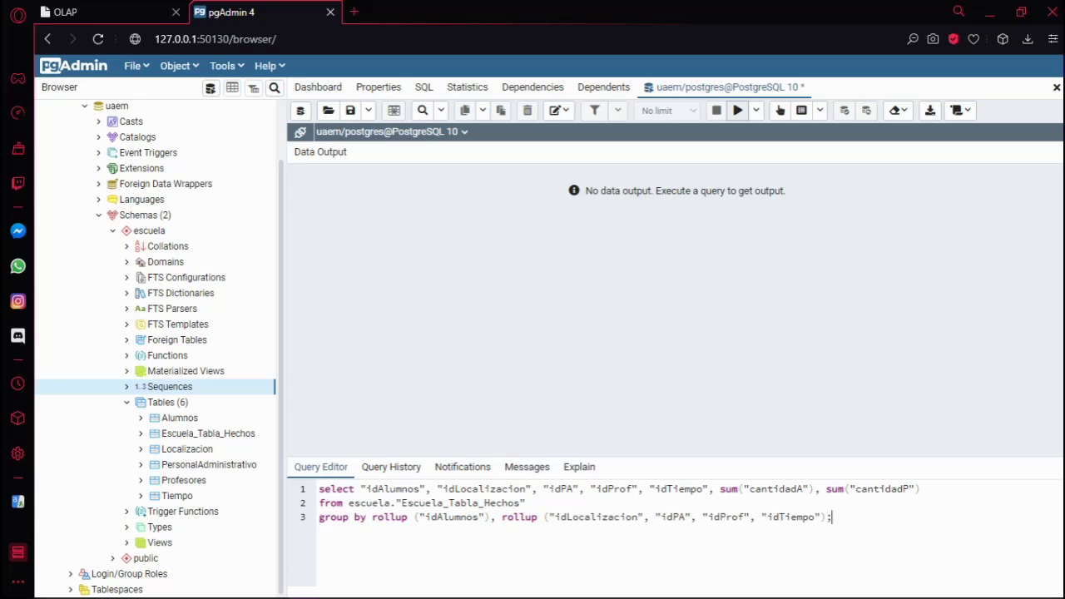
left_click(737, 110)
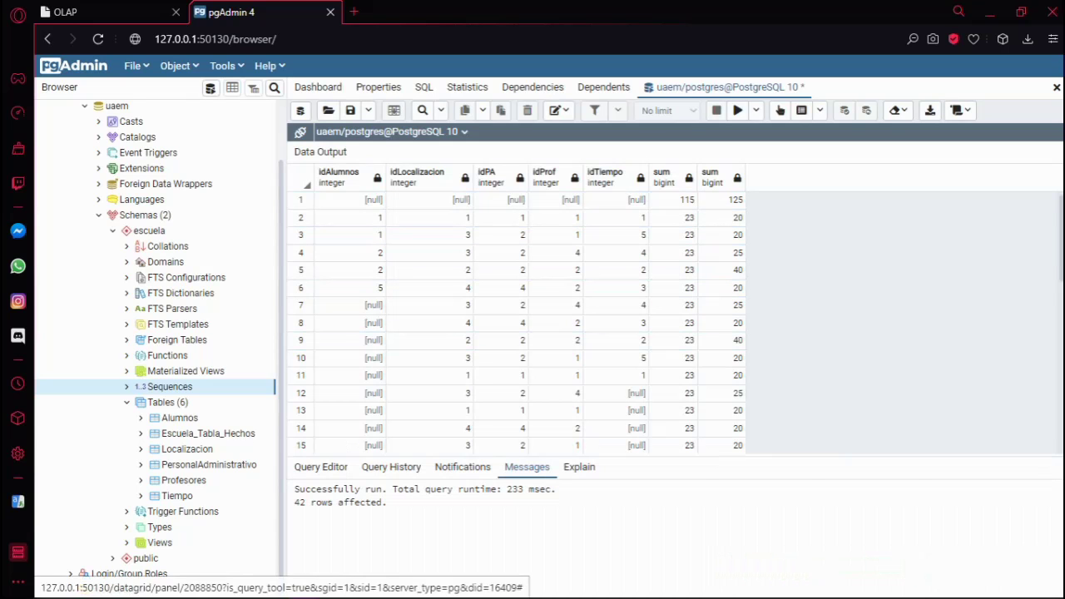
Display the query text again and examine all rows of the double rollup result alongside it.
left_click(320, 467)
scroll(516, 325, "down", 6)
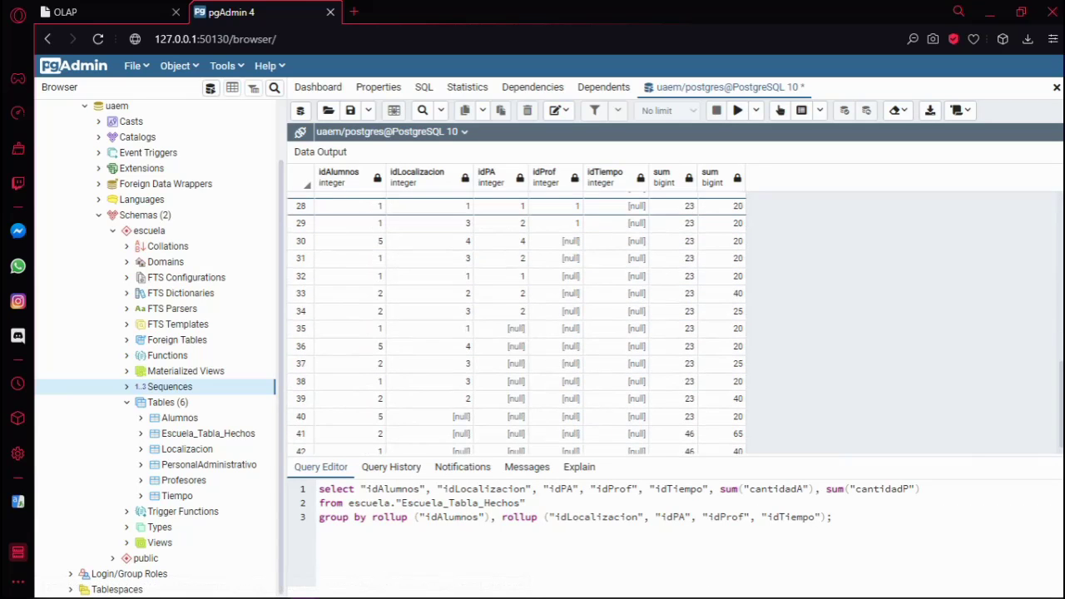
scroll(516, 324, "down", 1)
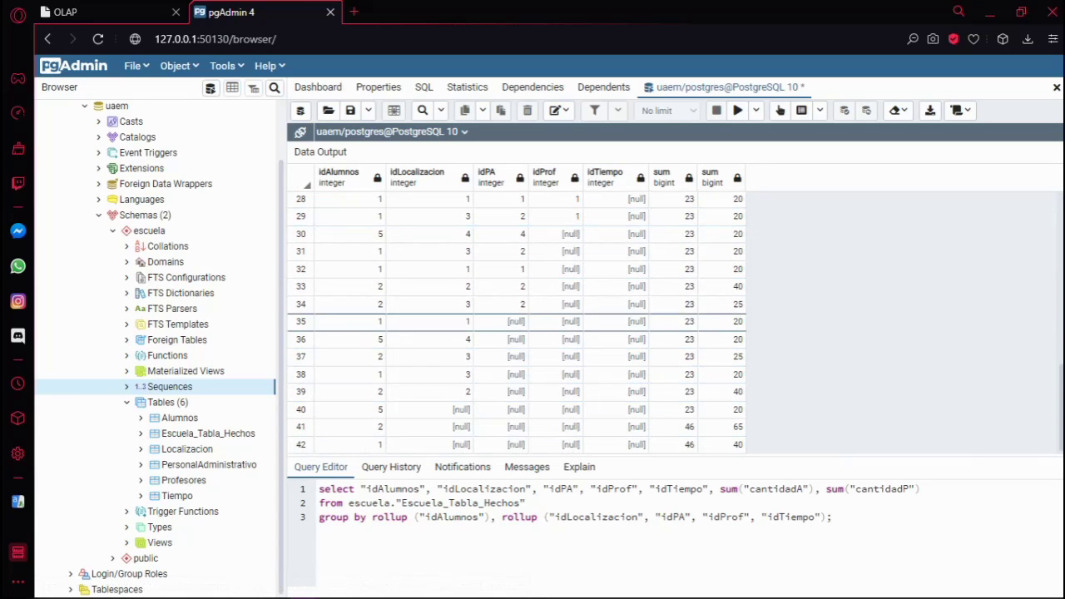
scroll(516, 325, "up", 6)
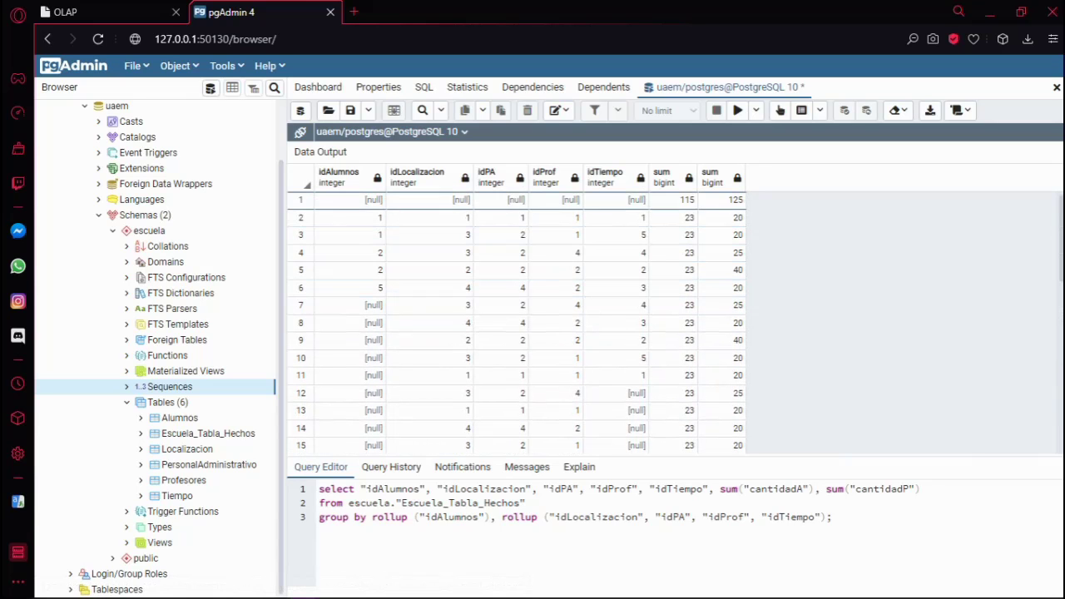
scroll(516, 324, "down", 6)
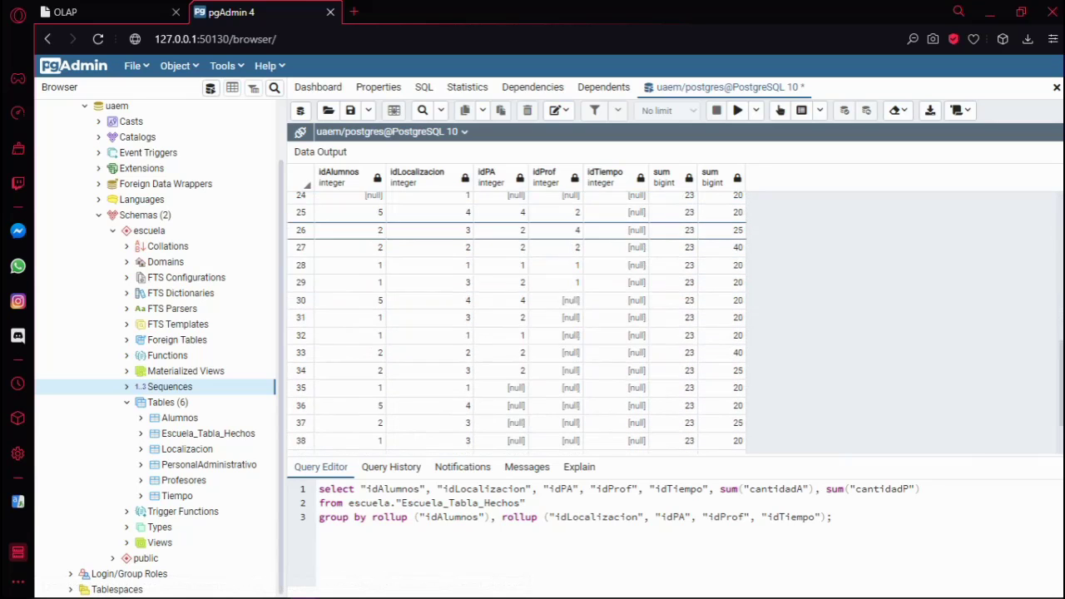
scroll(516, 325, "up", 6)
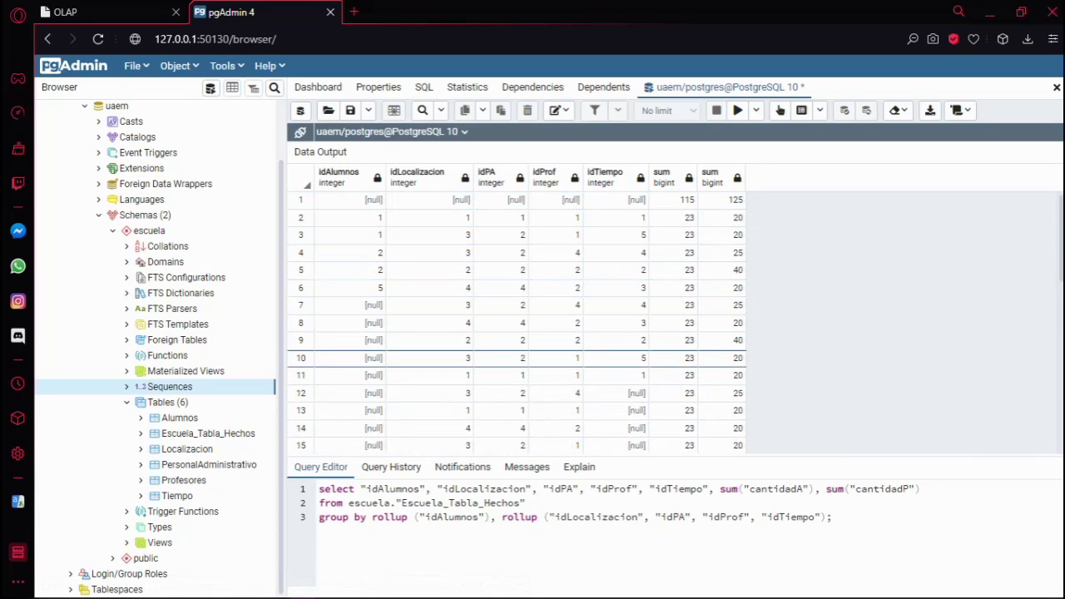
scroll(516, 242, "down", 2)
scroll(516, 324, "down", 8)
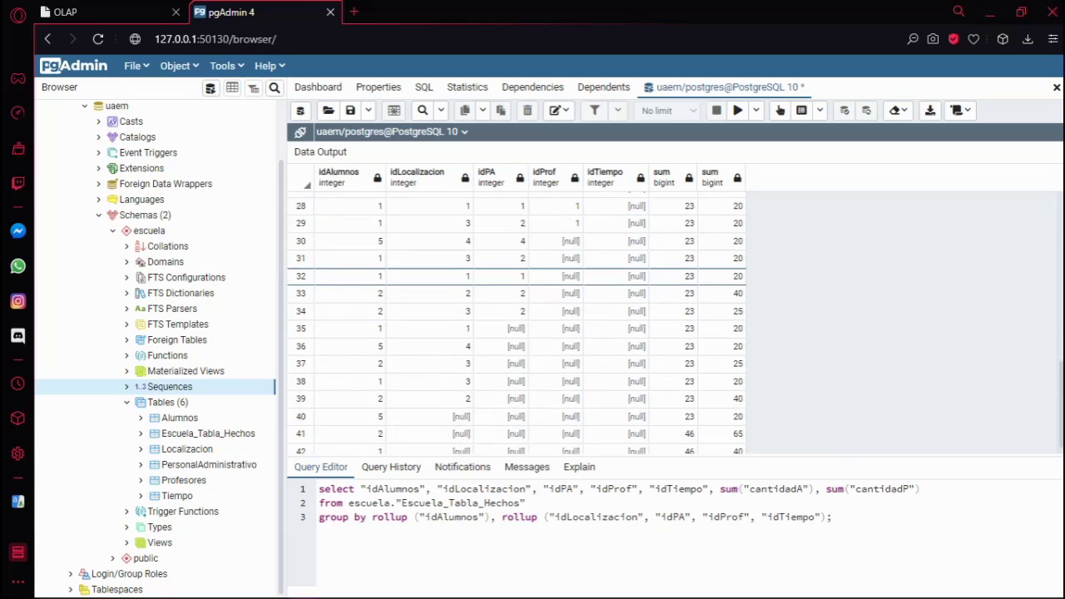
scroll(516, 324, "up", 3)
scroll(516, 325, "up", 7)
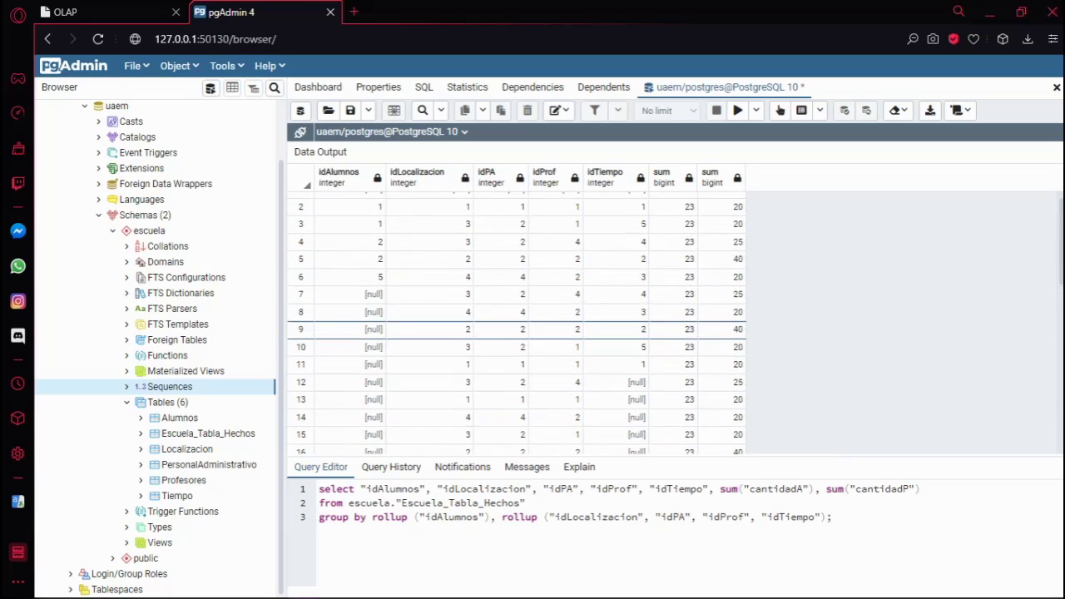